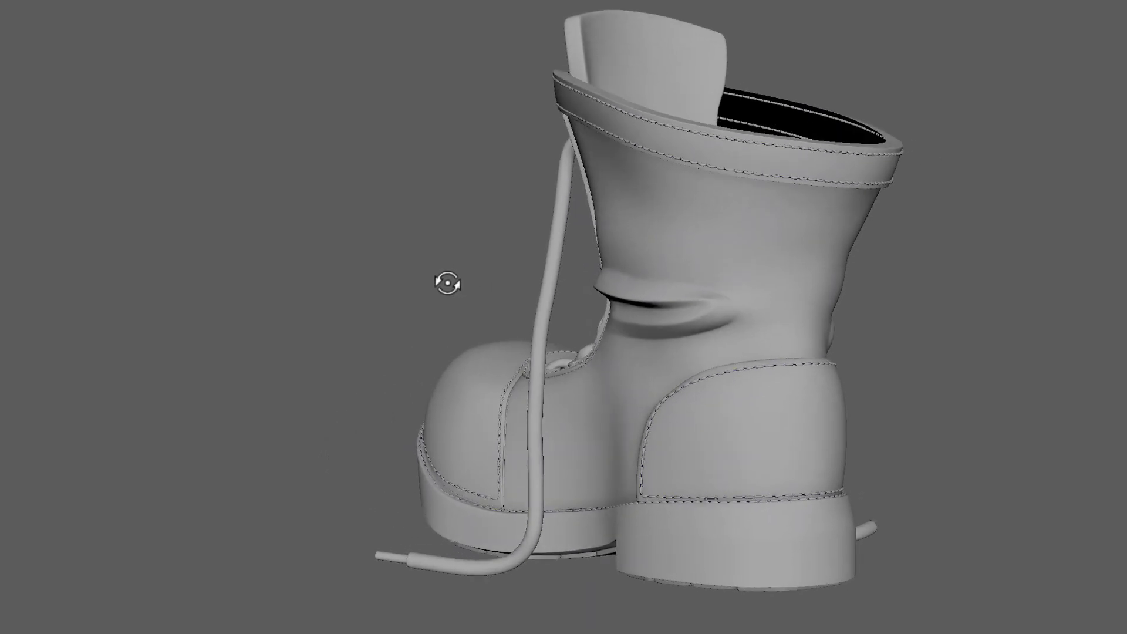
# Examine the smooth-shaded boot's toe stitching, sole treads, heel, ankle folds, collar and lacing up close from all around.
pyautogui.keyDown('alt'); pyautogui.moveTo(608, 356); pyautogui.dragTo(924, 503, button='right'); pyautogui.keyUp('alt')
pyautogui.keyDown('alt'); pyautogui.moveTo(927, 529); pyautogui.dragTo(667, 249, button='middle'); pyautogui.keyUp('alt')
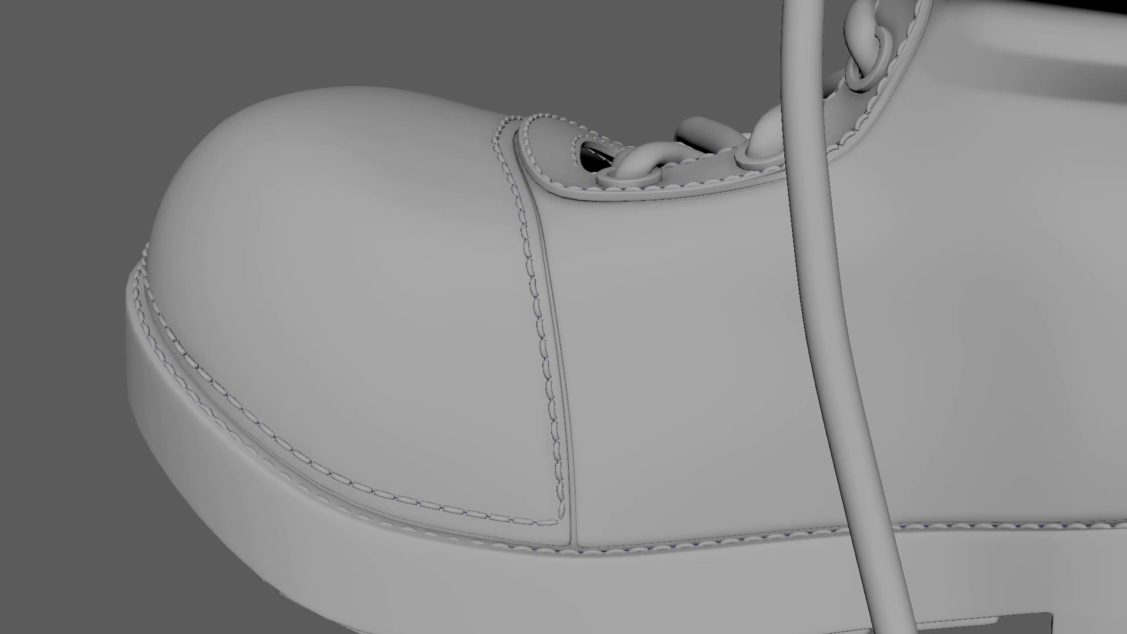
pyautogui.keyDown('alt'); pyautogui.moveTo(948, 260); pyautogui.dragTo(916, 261, button='right'); pyautogui.keyUp('alt')
pyautogui.keyDown('alt'); pyautogui.moveTo(916, 260); pyautogui.dragTo(864, 183); pyautogui.keyUp('alt')
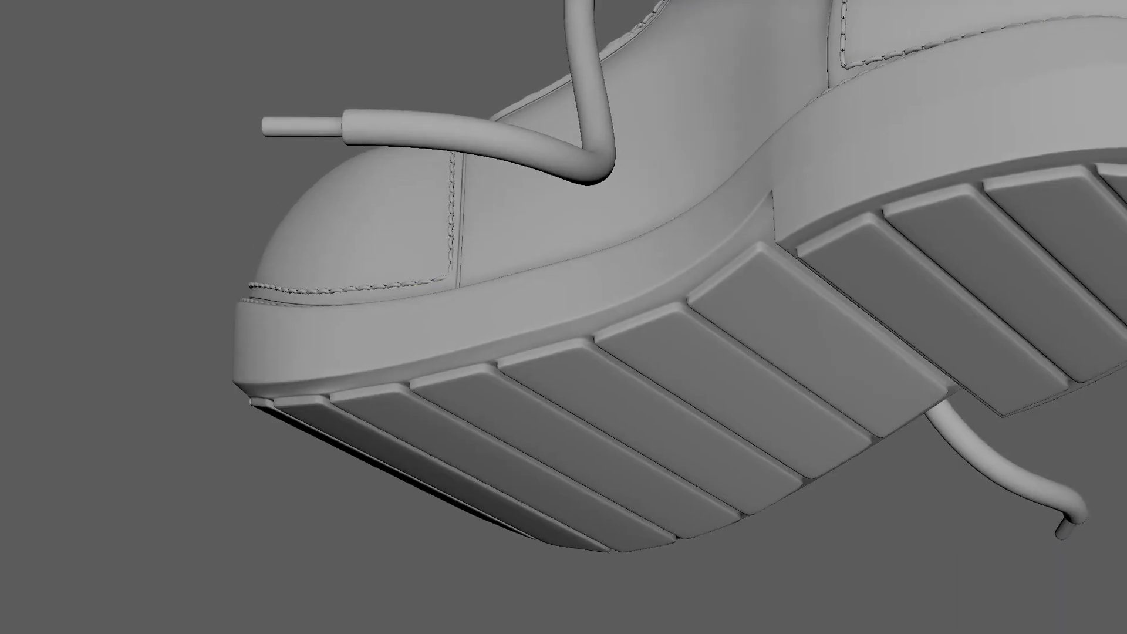
pyautogui.keyDown('alt'); pyautogui.moveTo(864, 183); pyautogui.dragTo(769, 359, button='middle'); pyautogui.keyUp('alt')
pyautogui.keyDown('alt'); pyautogui.moveTo(1126, 185); pyautogui.dragTo(1125, 194, button='middle'); pyautogui.keyUp('alt')
pyautogui.keyDown('alt'); pyautogui.moveTo(1126, 194); pyautogui.dragTo(1081, 196); pyautogui.keyUp('alt')
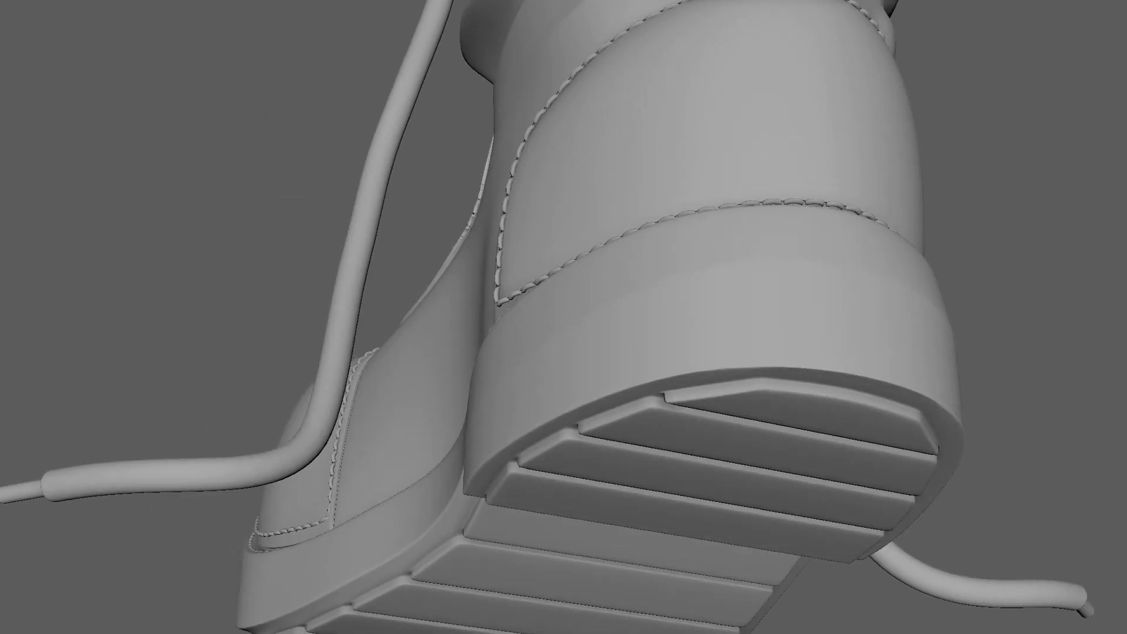
pyautogui.keyDown('alt'); pyautogui.moveTo(1126, 196); pyautogui.dragTo(1113, 293, button='middle'); pyautogui.keyUp('alt')
pyautogui.keyDown('alt'); pyautogui.moveTo(1112, 293); pyautogui.dragTo(1126, 293, button='right'); pyautogui.keyUp('alt')
pyautogui.keyDown('alt'); pyautogui.moveTo(1125, 282); pyautogui.dragTo(873, 317); pyautogui.keyUp('alt')
pyautogui.keyDown('alt'); pyautogui.moveTo(1097, 151); pyautogui.dragTo(1073, 164); pyautogui.keyUp('alt')
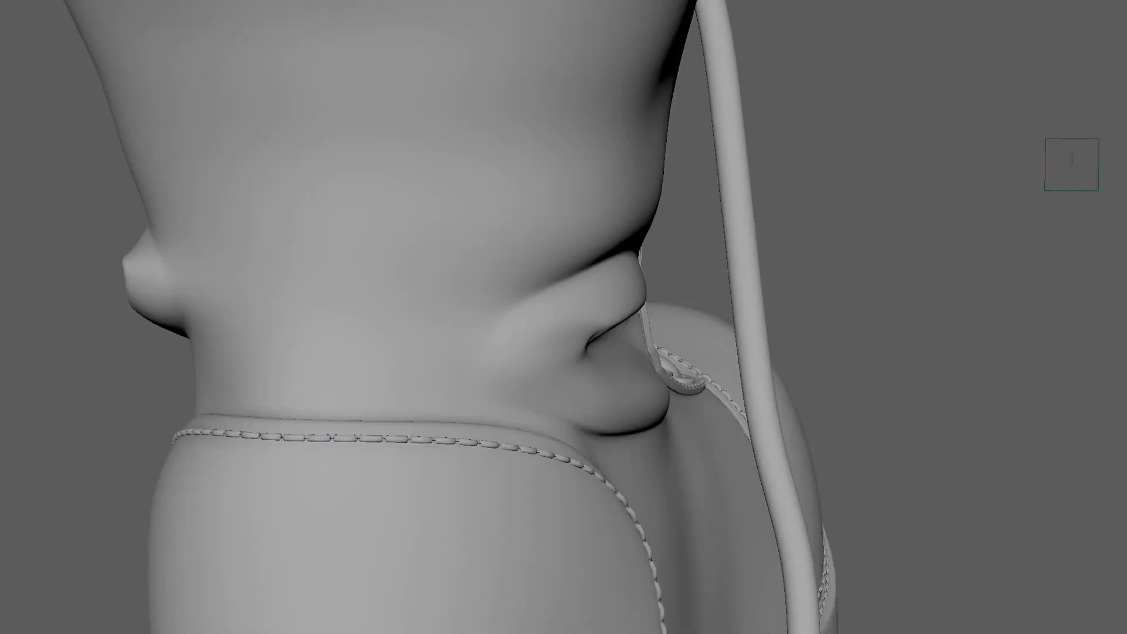
pyautogui.keyDown('alt'); pyautogui.moveTo(1073, 164); pyautogui.dragTo(1116, 164, button='right'); pyautogui.keyUp('alt')
pyautogui.keyDown('alt'); pyautogui.moveTo(1115, 165); pyautogui.dragTo(1077, 222, button='middle'); pyautogui.keyUp('alt')
pyautogui.keyDown('alt'); pyautogui.moveTo(1126, 329); pyautogui.dragTo(728, 341); pyautogui.keyUp('alt')
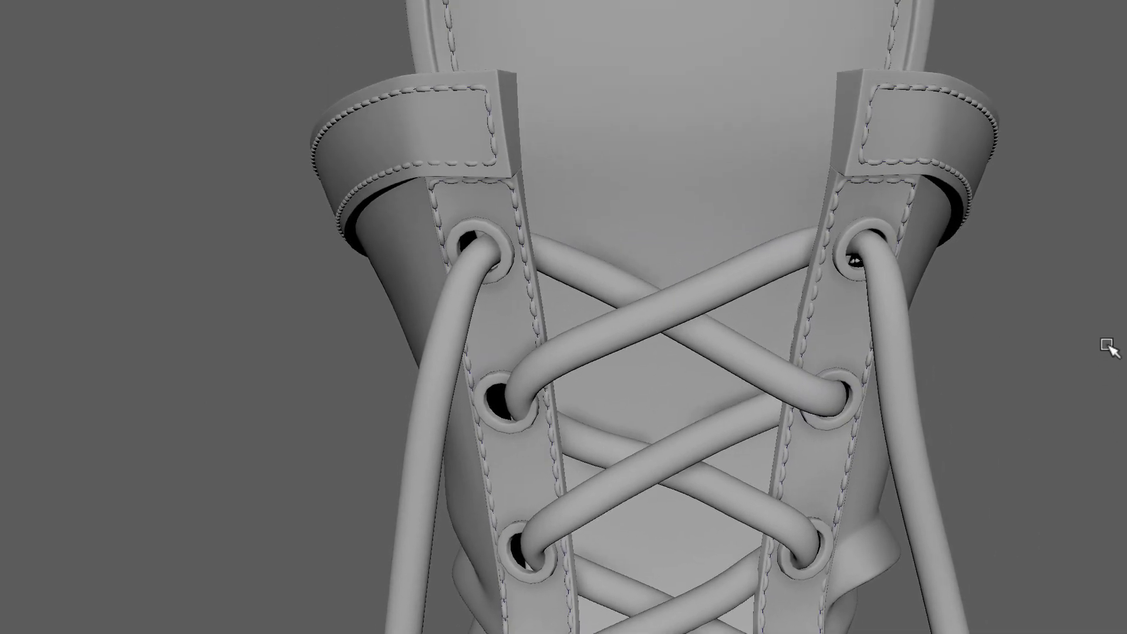
pyautogui.keyDown('alt'); pyautogui.moveTo(1107, 347); pyautogui.dragTo(1095, 498, button='middle'); pyautogui.keyUp('alt')
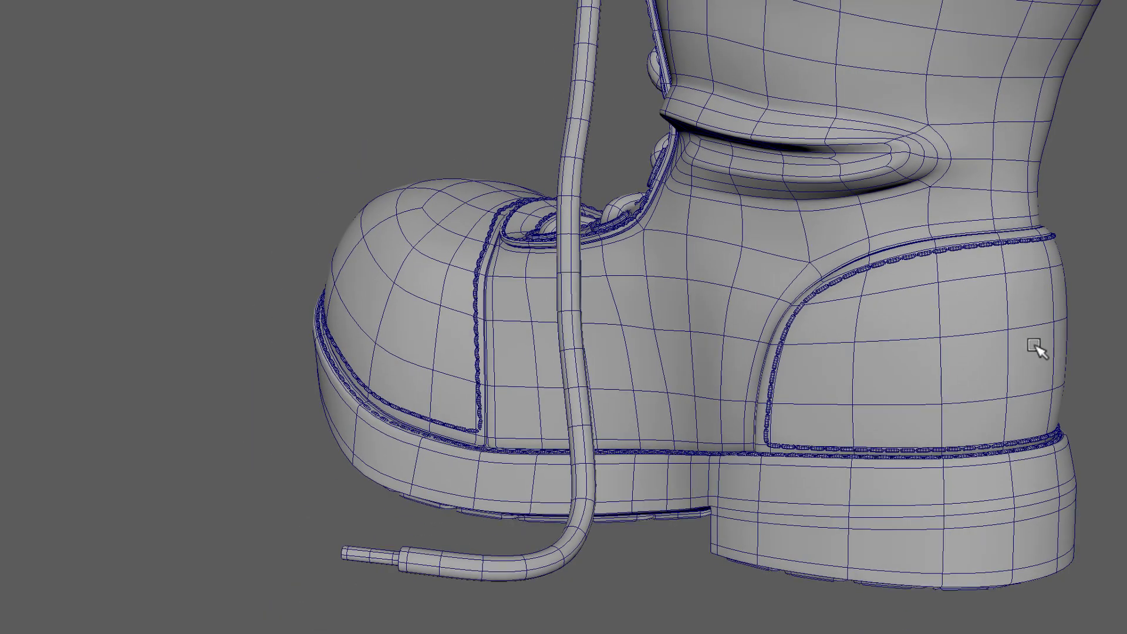
# Examine the boot's wireframe topology from the side and front.
pyautogui.moveTo(1032, 345)
pyautogui.keyDown('alt'); pyautogui.mouseDown()
pyautogui.moveTo(881, 352)
pyautogui.moveTo(1022, 353)
pyautogui.moveTo(960, 349)
pyautogui.mouseUp(); pyautogui.keyUp('alt')
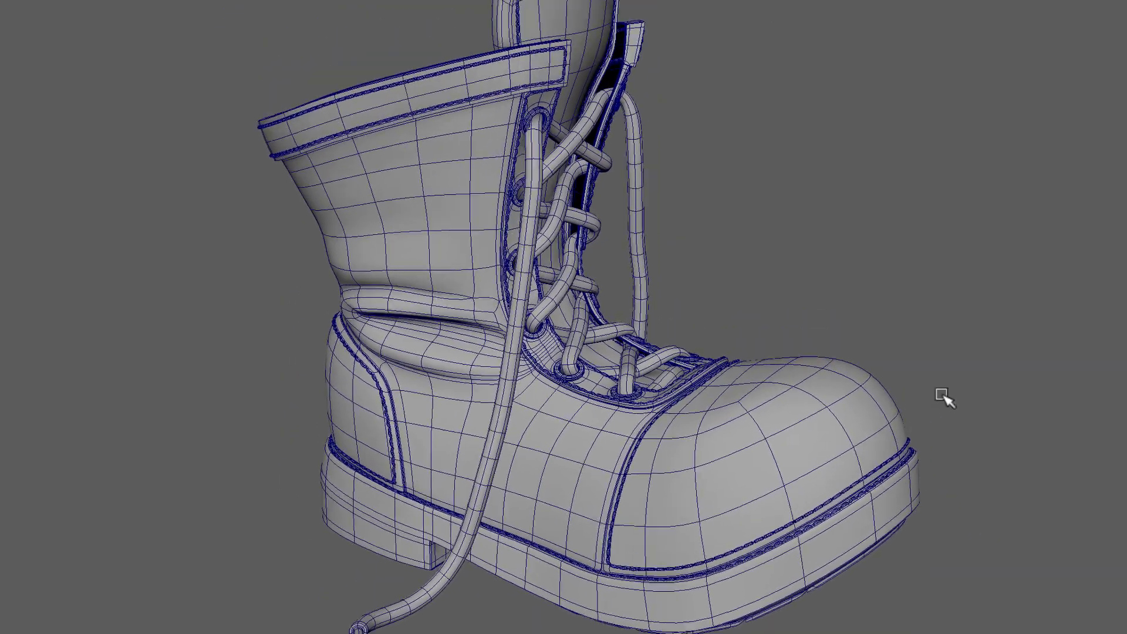
pyautogui.keyDown('alt'); pyautogui.moveTo(1006, 360); pyautogui.dragTo(946, 344); pyautogui.keyUp('alt')
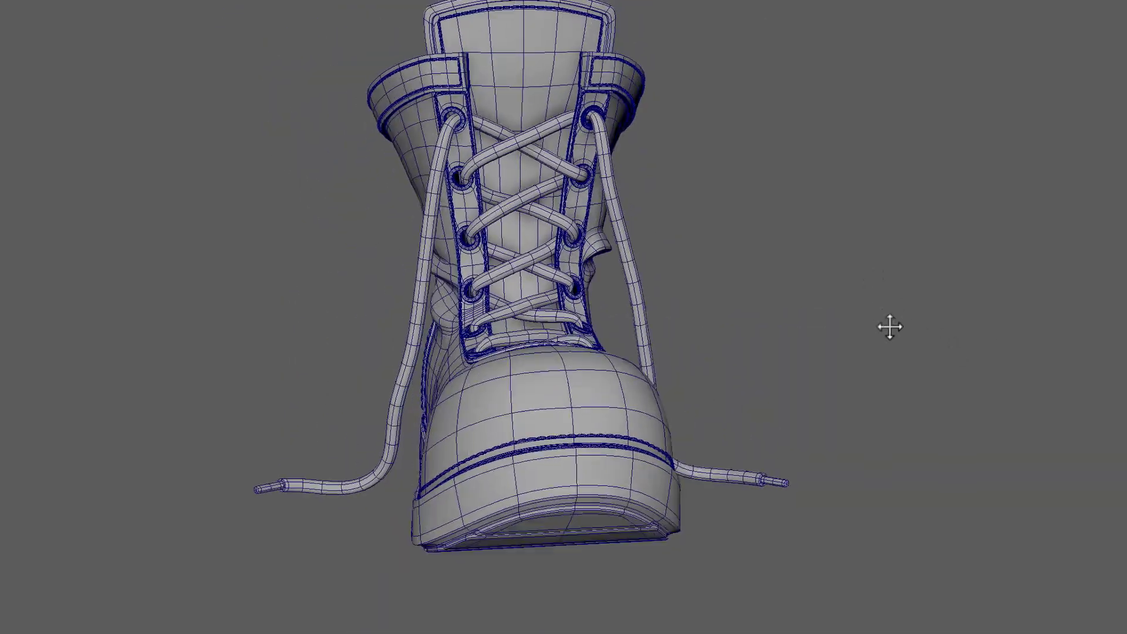
pyautogui.keyDown('alt'); pyautogui.moveTo(889, 325); pyautogui.dragTo(909, 356, button='middle'); pyautogui.keyUp('alt')
pyautogui.keyDown('alt'); pyautogui.moveTo(884, 341); pyautogui.dragTo(901, 312); pyautogui.keyUp('alt')
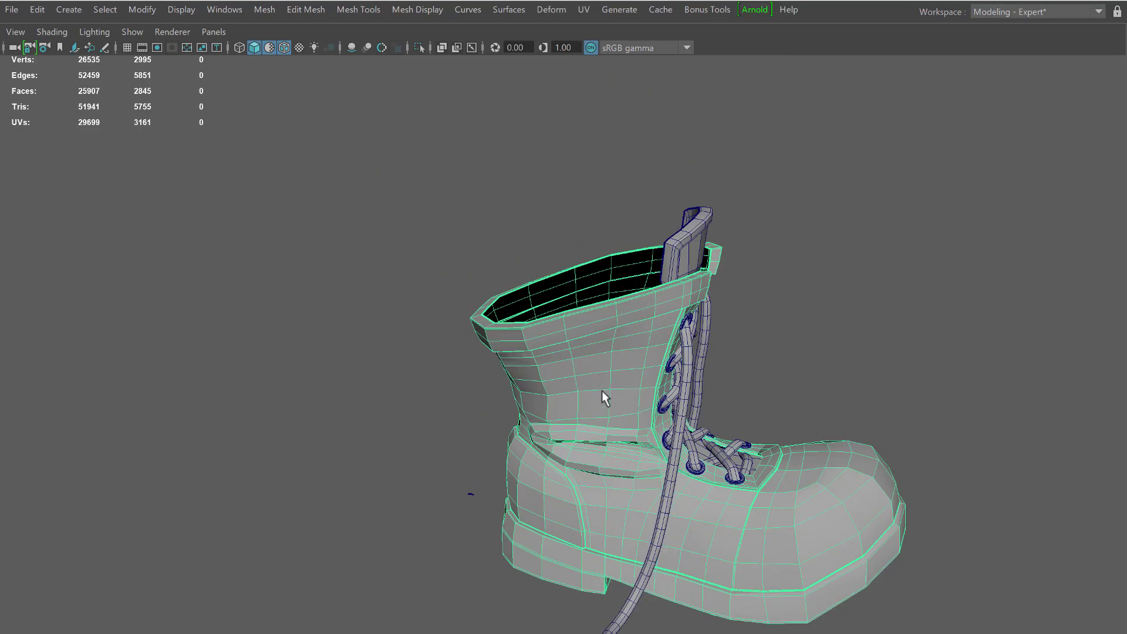
# Isolate the low-poly boot mesh and insert an edge loop around it along the sole seam with Multi-Cut.
pyautogui.keyDown('alt'); pyautogui.moveTo(604, 396); pyautogui.dragTo(583, 383); pyautogui.keyUp('alt')
pyautogui.keyDown('alt'); pyautogui.moveTo(583, 383); pyautogui.dragTo(484, 233, button='middle'); pyautogui.keyUp('alt')
pyautogui.keyDown('alt'); pyautogui.moveTo(483, 233); pyautogui.dragTo(562, 347, button='right'); pyautogui.keyUp('alt')
pyautogui.keyDown('alt'); pyautogui.moveTo(562, 347); pyautogui.dragTo(628, 335); pyautogui.keyUp('alt')
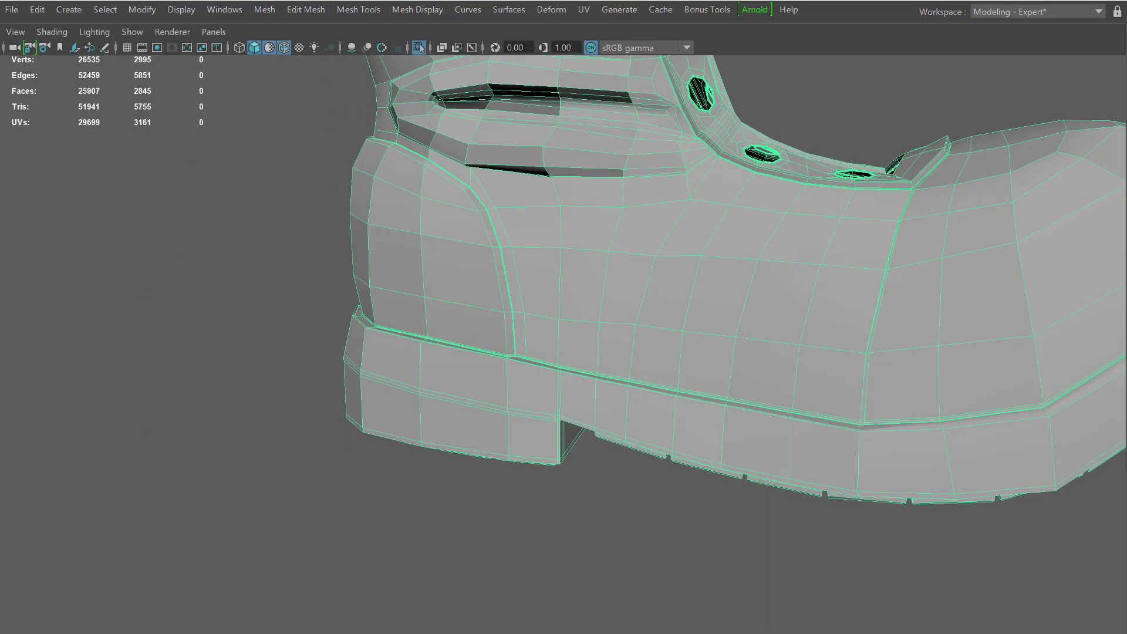
pyautogui.keyDown('alt'); pyautogui.moveTo(375, 376); pyautogui.dragTo(447, 411, button='right'); pyautogui.keyUp('alt')
pyautogui.keyDown('alt'); pyautogui.moveTo(447, 411); pyautogui.dragTo(495, 413, button='middle'); pyautogui.keyUp('alt')
pyautogui.hotkey('ctrl', 'shift', 'x')
pyautogui.keyDown('ctrl'); pyautogui.click(513, 355); pyautogui.keyUp('ctrl')
# Insert an edge loop alongside the toe cap seam using the Insert Edge Loop tool with Equal distance from edge.
pyautogui.keyDown('alt'); pyautogui.moveTo(822, 364); pyautogui.dragTo(752, 334, button='right'); pyautogui.keyUp('alt')
pyautogui.keyDown('alt'); pyautogui.moveTo(752, 334); pyautogui.dragTo(682, 360, button='middle'); pyautogui.keyUp('alt')
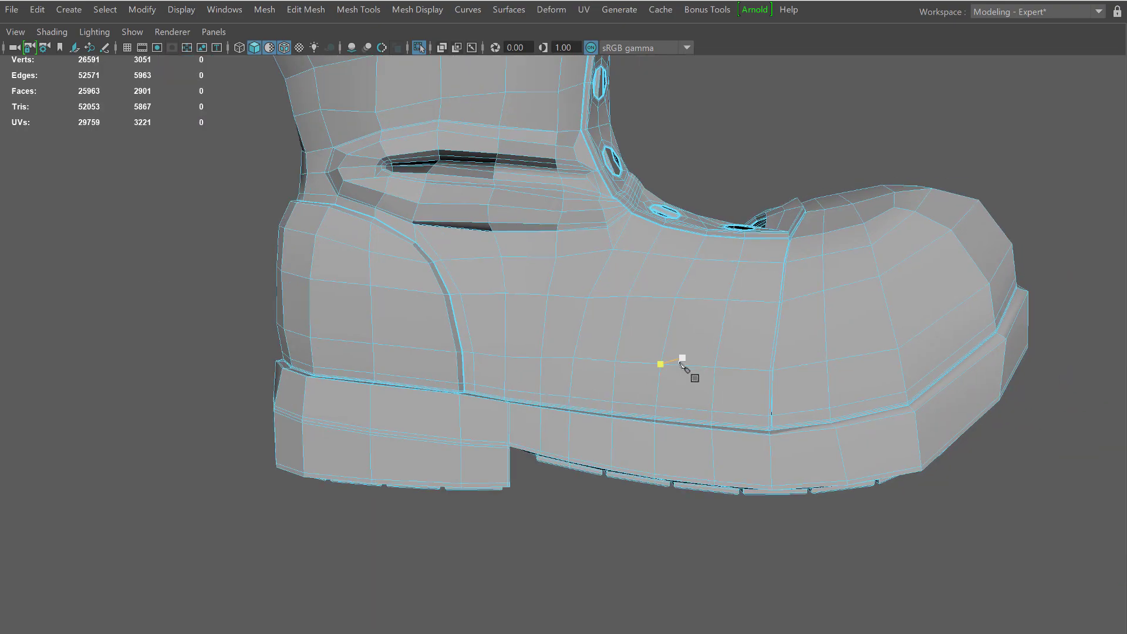
pyautogui.keyDown('alt'); pyautogui.moveTo(681, 360); pyautogui.dragTo(626, 381); pyautogui.keyUp('alt')
pyautogui.keyDown('alt'); pyautogui.moveTo(626, 382); pyautogui.dragTo(722, 426, button='right'); pyautogui.keyUp('alt')
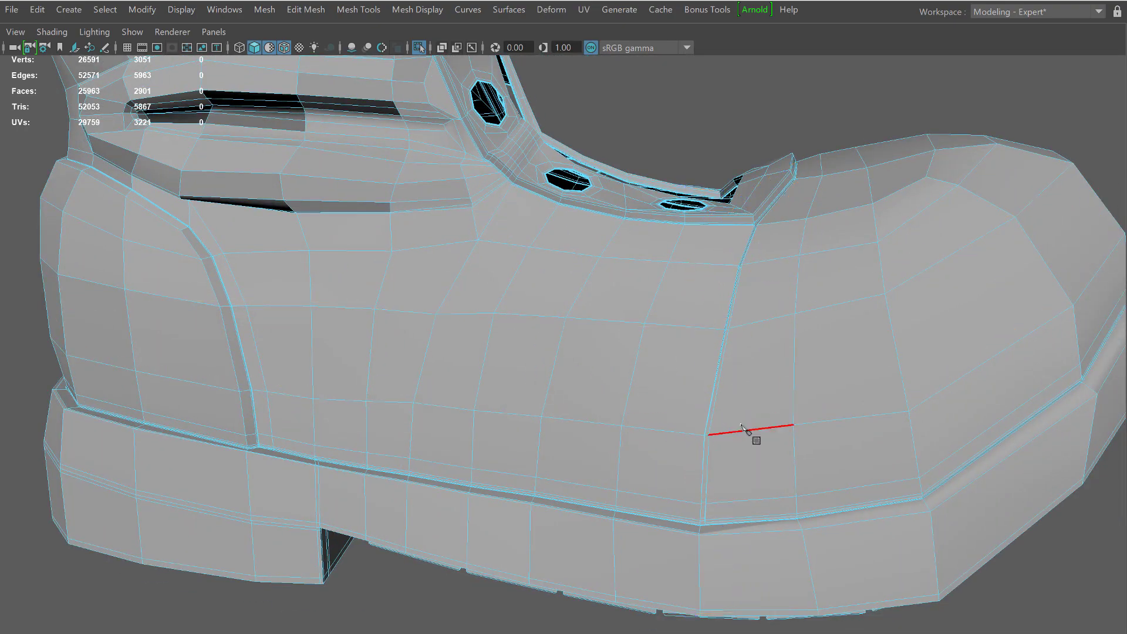
pyautogui.keyDown('alt'); pyautogui.moveTo(750, 435); pyautogui.dragTo(204, 77); pyautogui.keyUp('alt')
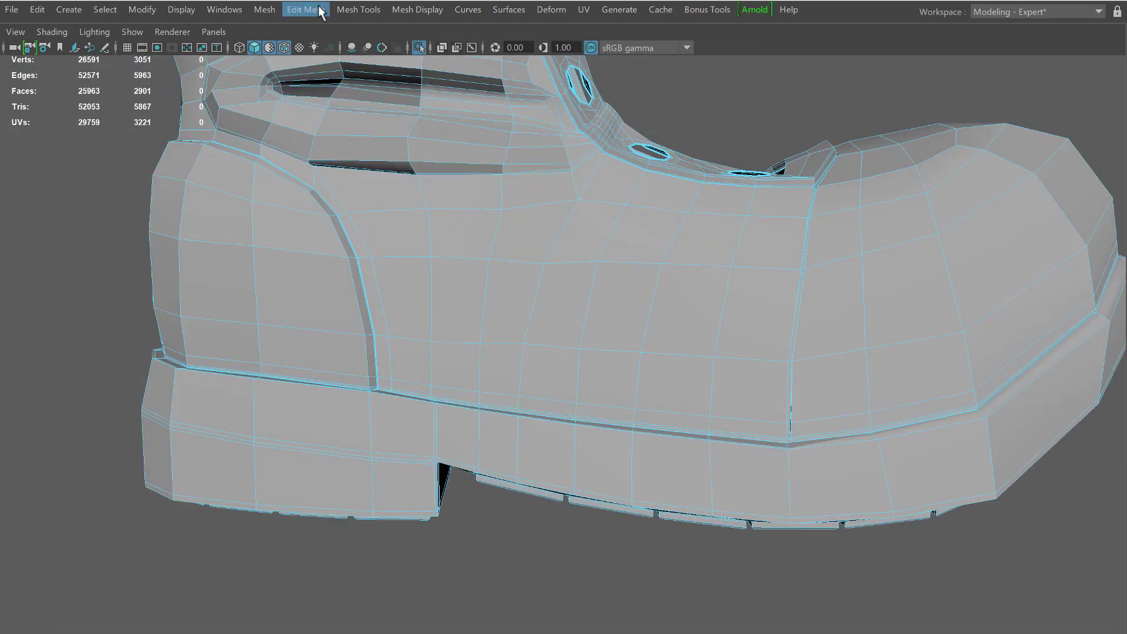
pyautogui.click(270, 10)
pyautogui.click(271, 10)
pyautogui.click(324, 10)
pyautogui.click(360, 8)
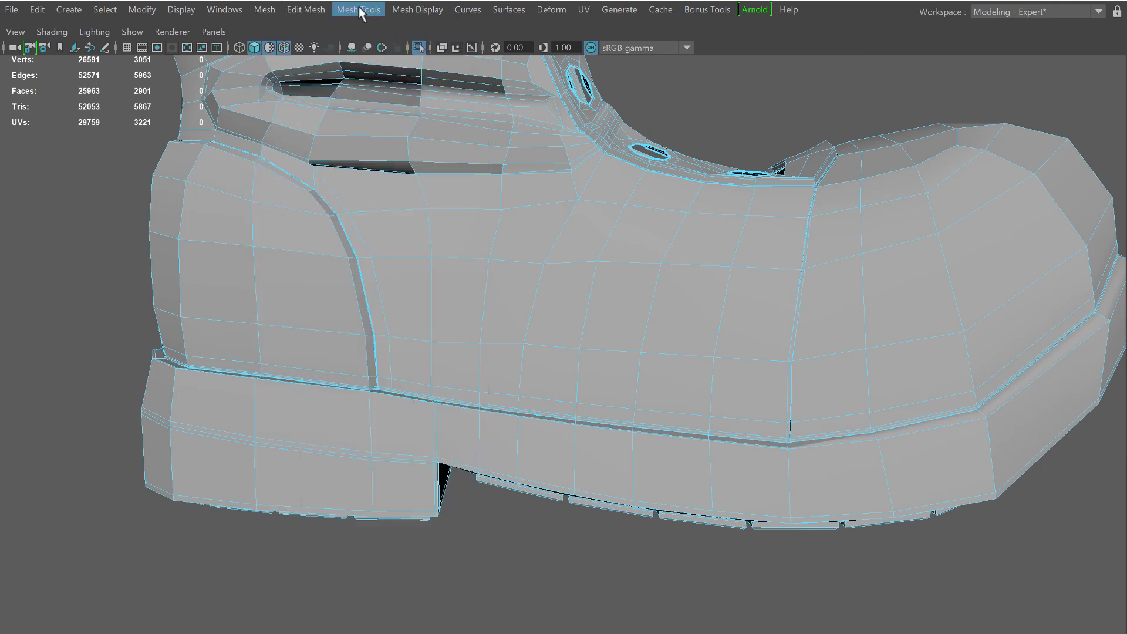
pyautogui.click(360, 12)
pyautogui.click(487, 128)
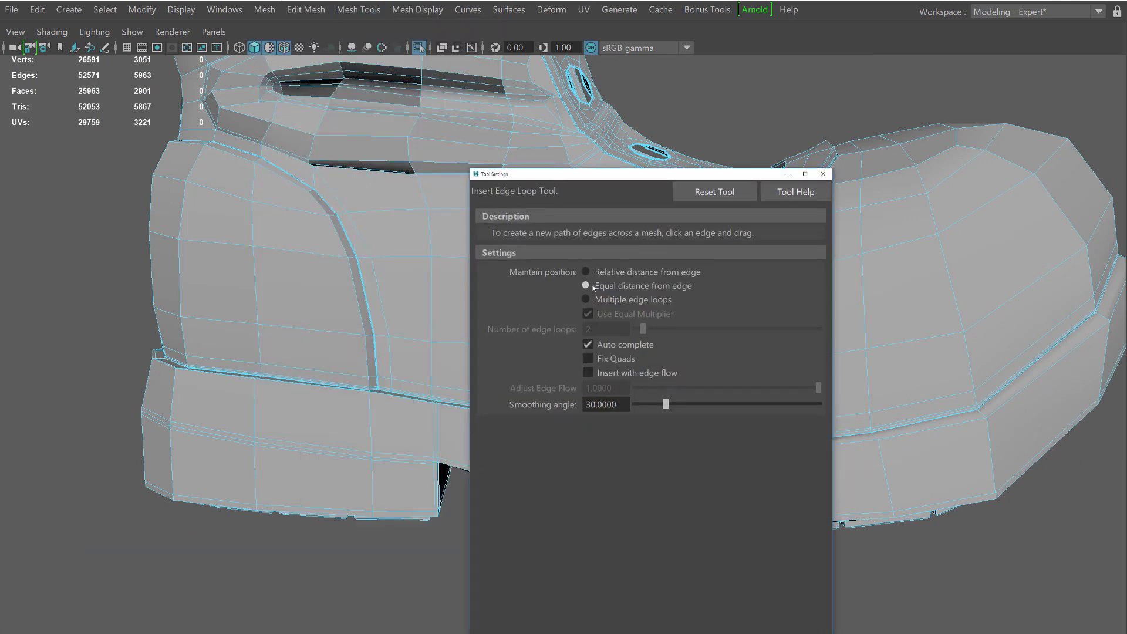
pyautogui.moveTo(756, 178); pyautogui.dragTo(282, 322)
pyautogui.click(826, 263)
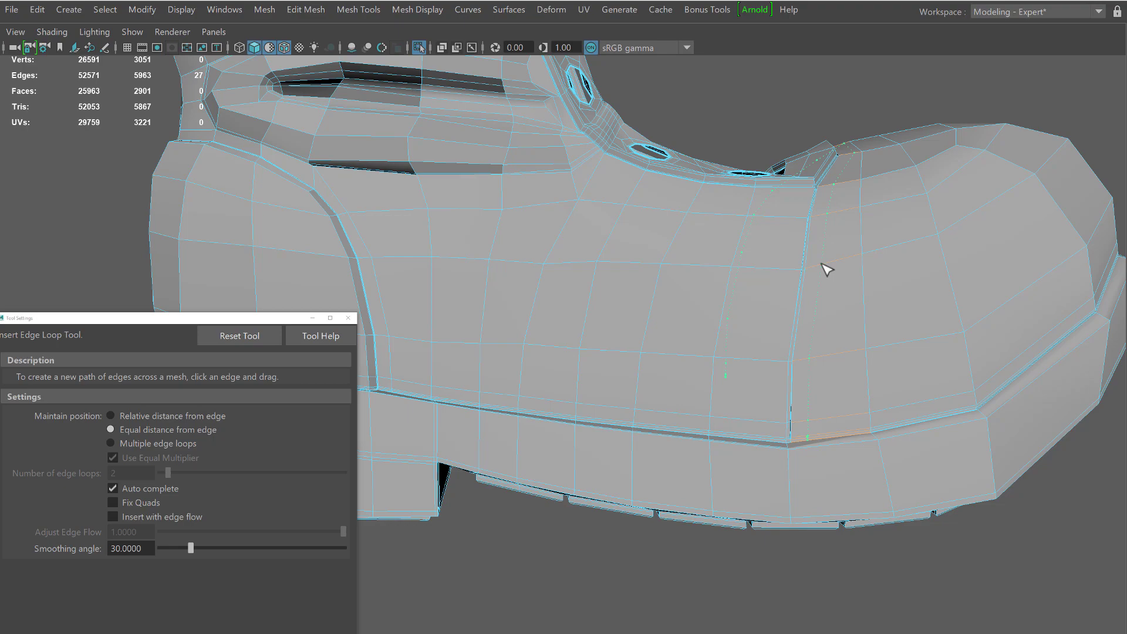
# Try to insert Multi-Cut edge loops along the narrow sole strip's heel and side sections, joining them below the heel patch corner.
pyautogui.keyDown('alt'); pyautogui.moveTo(838, 270); pyautogui.dragTo(673, 339); pyautogui.keyUp('alt')
pyautogui.hotkey('ctrl', 'shift', 'x')
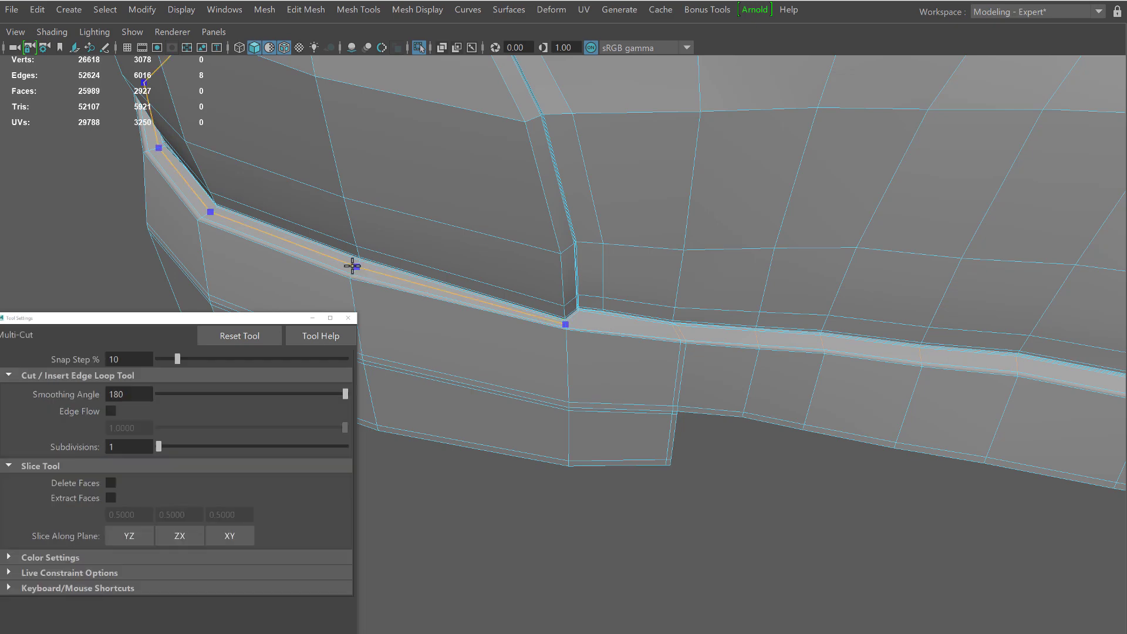
pyautogui.keyDown('ctrl'); pyautogui.click(353, 267); pyautogui.keyUp('ctrl')
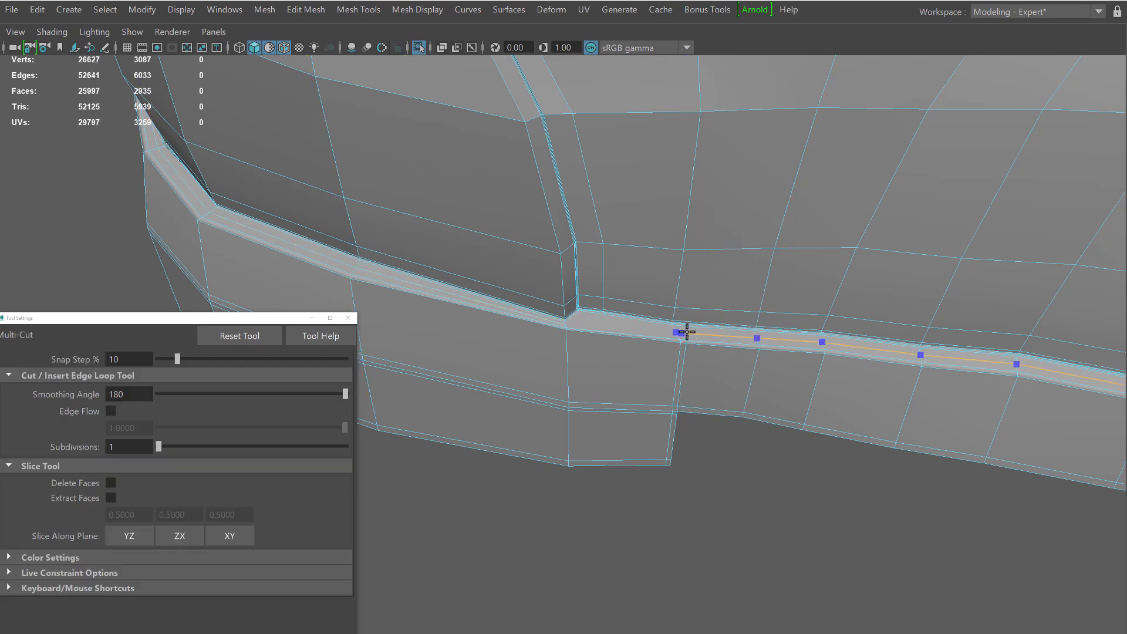
pyautogui.keyDown('ctrl'); pyautogui.click(687, 332); pyautogui.keyUp('ctrl')
pyautogui.scroll(5, 635, 281)
pyautogui.keyDown('alt'); pyautogui.moveTo(635, 281); pyautogui.dragTo(586, 298, button='middle'); pyautogui.keyUp('alt')
pyautogui.click(521, 296)
pyautogui.click(779, 316)
pyautogui.rightClick(778, 318)
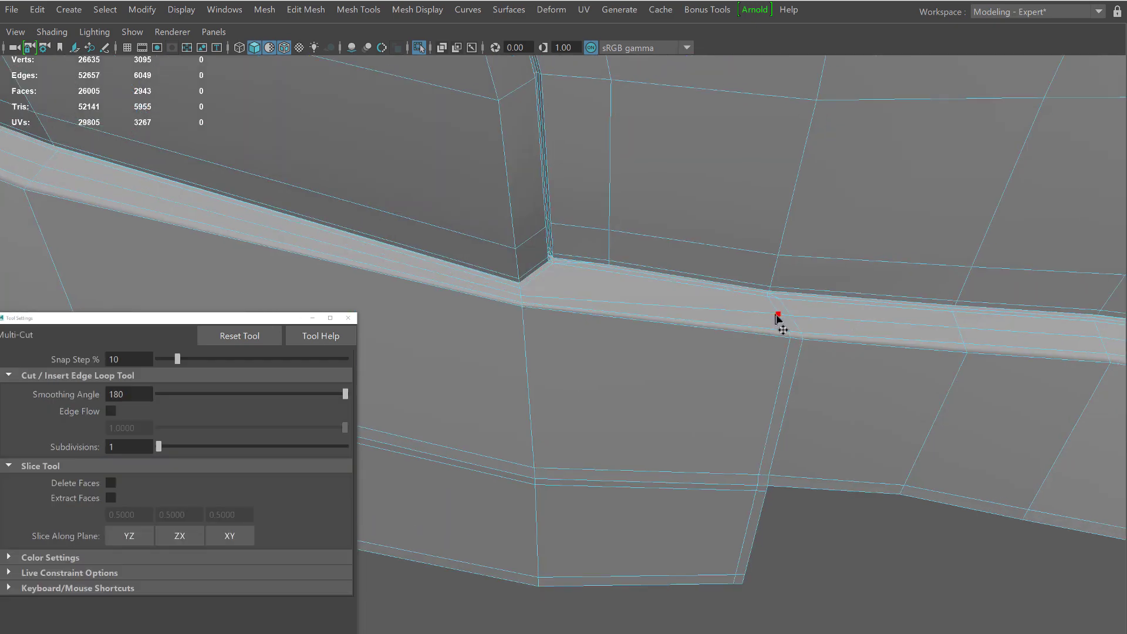
# Try to join the sole strip's edge loops below the heel patch on the opposite side, and discard the loops.
pyautogui.scroll(-8, 776, 317)
pyautogui.keyDown('alt'); pyautogui.moveTo(777, 317); pyautogui.dragTo(646, 329); pyautogui.keyUp('alt')
pyautogui.scroll(6, 695, 346)
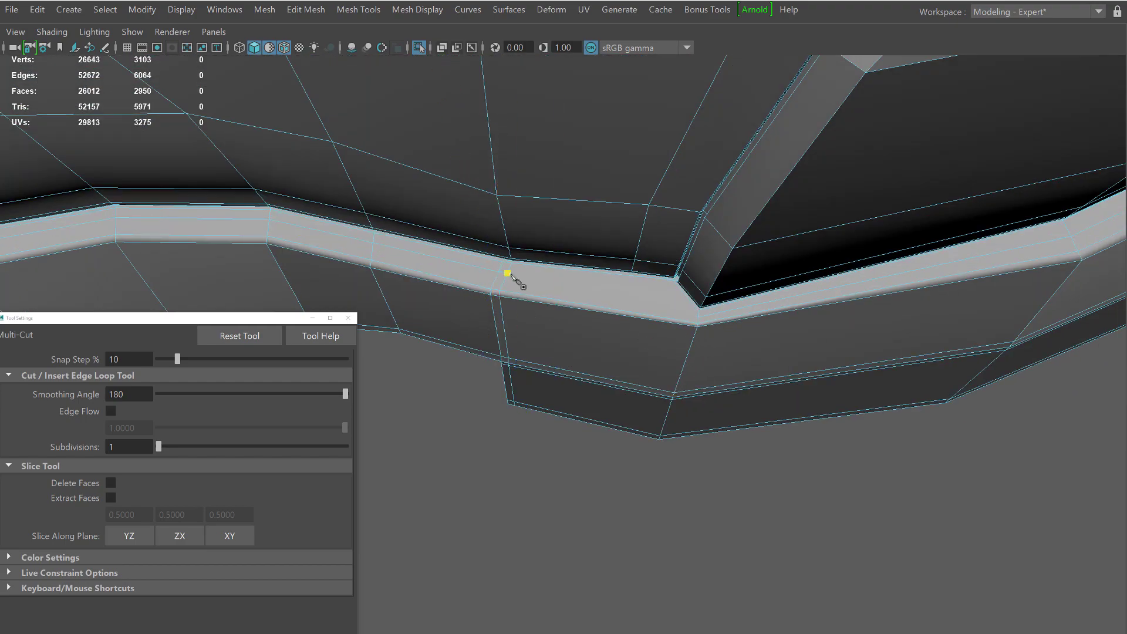
pyautogui.rightClick(700, 318)
pyautogui.scroll(-8, 700, 319)
pyautogui.keyDown('alt'); pyautogui.moveTo(700, 319); pyautogui.dragTo(650, 378); pyautogui.keyUp('alt')
pyautogui.scroll(6, 637, 365)
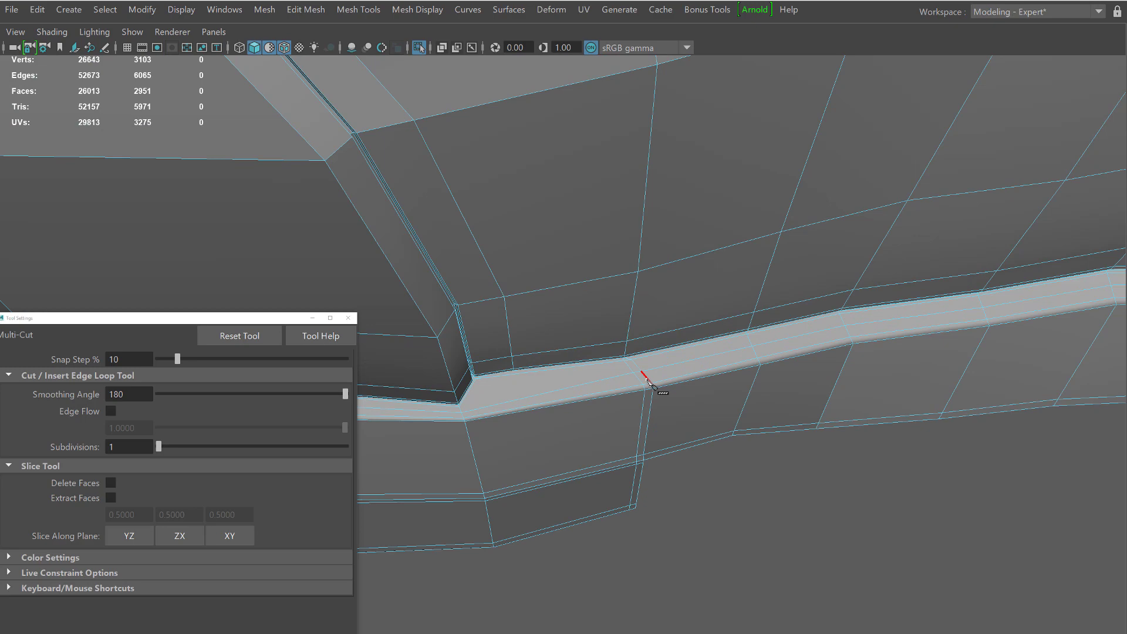
pyautogui.press('q')
pyautogui.click(660, 368)
# Reinsert the edge loops along the narrow sole strip with Multi-Cut and connect them below the heel patch on both sides.
pyautogui.hotkey('ctrl', 'shift', 'x')
pyautogui.keyDown('alt'); pyautogui.moveTo(599, 429); pyautogui.dragTo(618, 433); pyautogui.keyUp('alt')
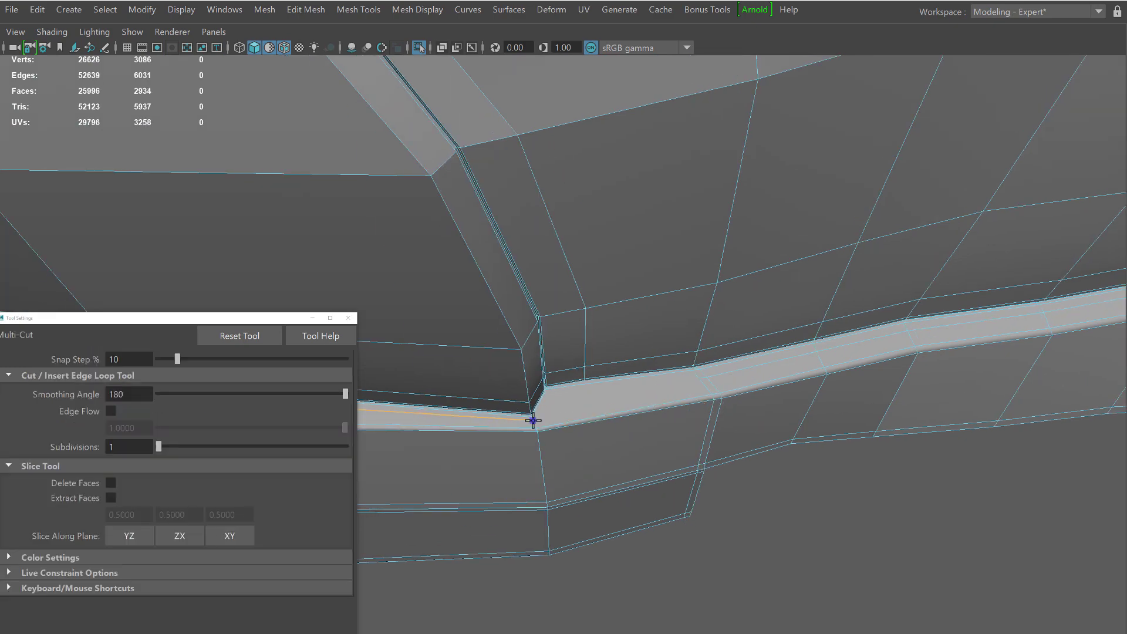
pyautogui.click(705, 378)
pyautogui.rightClick(704, 379)
pyautogui.scroll(-6, 659, 378)
pyautogui.keyDown('alt'); pyautogui.moveTo(659, 377); pyautogui.dragTo(689, 419); pyautogui.keyUp('alt')
pyautogui.scroll(5, 689, 419)
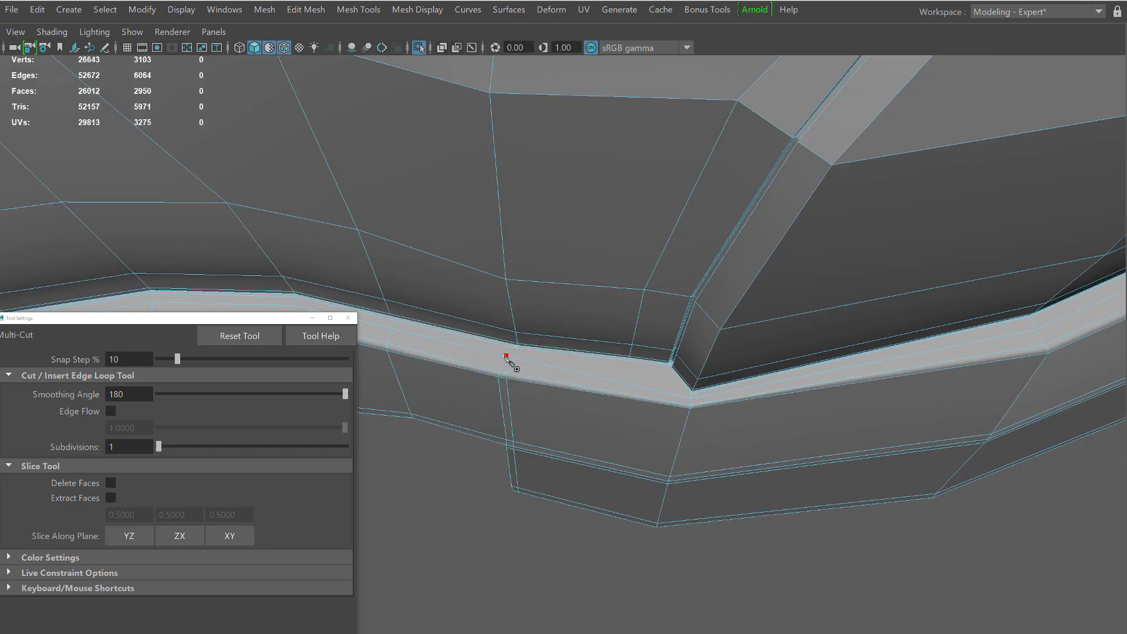
pyautogui.rightClick(519, 359)
# Cut an edge from the corner of the heel patch's curved seam to the neighbouring vertex inside the patch.
pyautogui.scroll(-6, 564, 341)
pyautogui.keyDown('alt'); pyautogui.moveTo(614, 322); pyautogui.dragTo(566, 315); pyautogui.keyUp('alt')
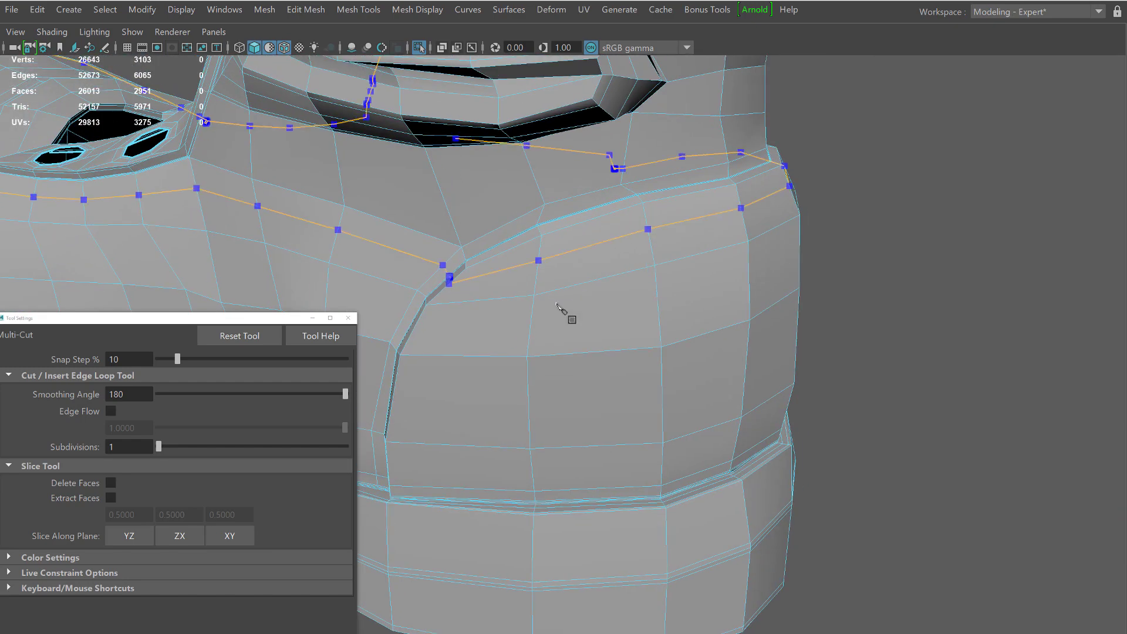
pyautogui.scroll(3, 566, 315)
pyautogui.click(719, 277)
pyautogui.rightClick(719, 278)
pyautogui.scroll(-3, 595, 288)
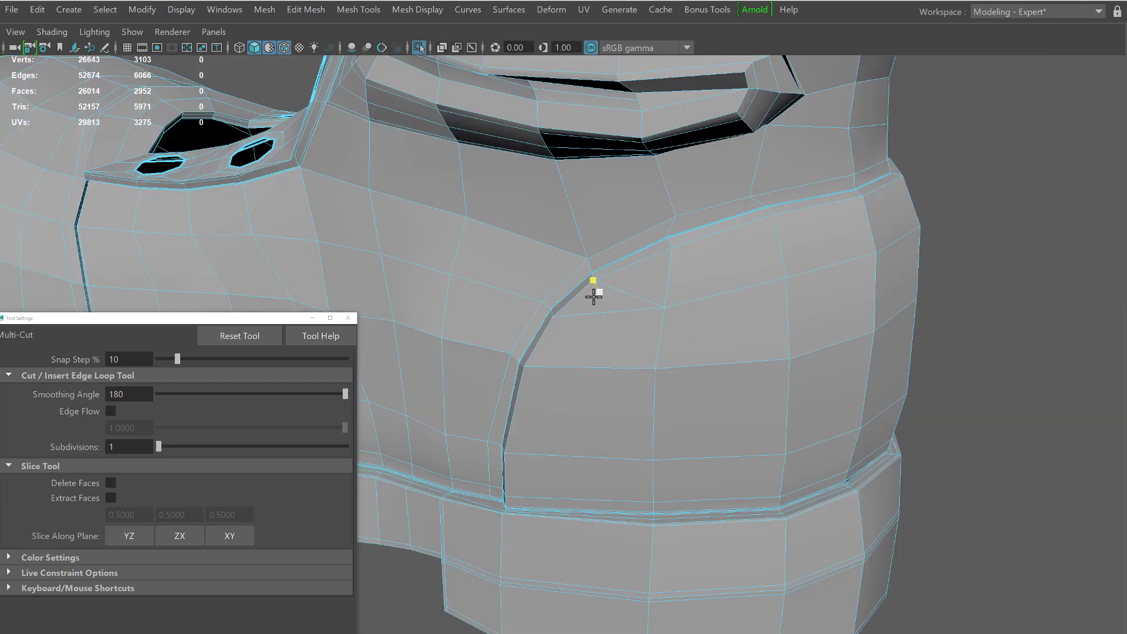
# Cut an edge from the heel patch's lower front corner to the next vertical edge, just above the sole seam.
pyautogui.scroll(4, 567, 364)
pyautogui.keyDown('alt'); pyautogui.moveTo(558, 433); pyautogui.dragTo(552, 304, button='middle'); pyautogui.keyUp('alt')
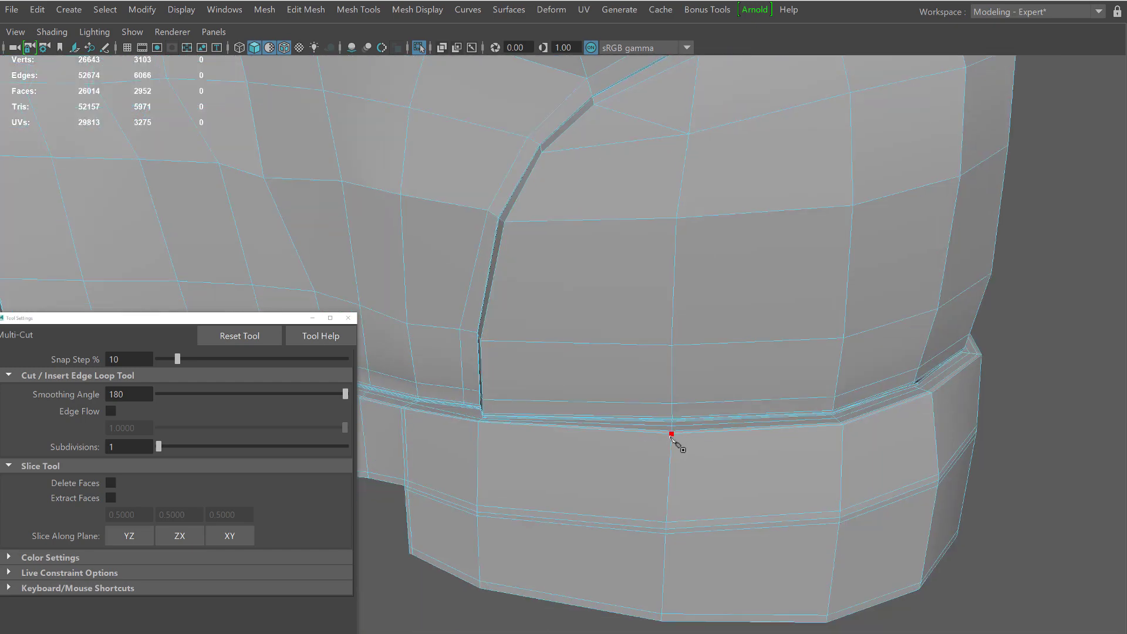
pyautogui.scroll(5, 611, 440)
pyautogui.keyDown('alt'); pyautogui.moveTo(541, 481); pyautogui.dragTo(680, 450, button='middle'); pyautogui.keyUp('alt')
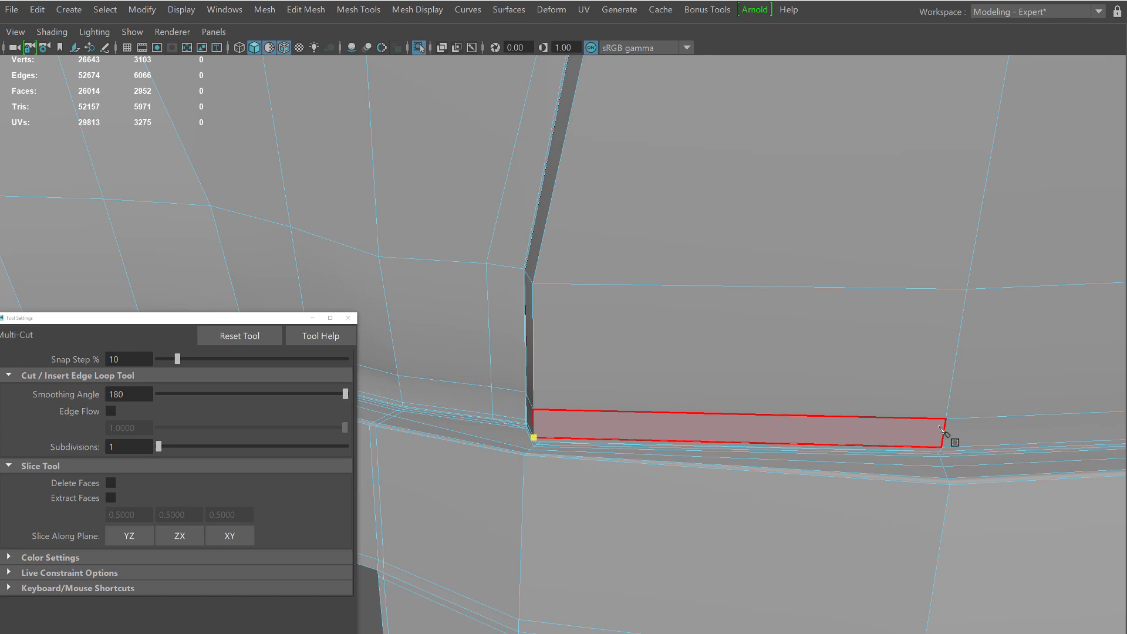
pyautogui.click(951, 440)
pyautogui.press('Return')
# Complete the cut line along the heel patch's base to the lower front corner on the opposite side.
pyautogui.scroll(-5, 954, 411)
pyautogui.scroll(2, 685, 241)
pyautogui.keyDown('alt'); pyautogui.moveTo(812, 182); pyautogui.dragTo(504, 301); pyautogui.keyUp('alt')
pyautogui.scroll(4, 604, 335)
pyautogui.keyDown('alt'); pyautogui.moveTo(504, 302); pyautogui.dragTo(928, 385, button='middle'); pyautogui.keyUp('alt')
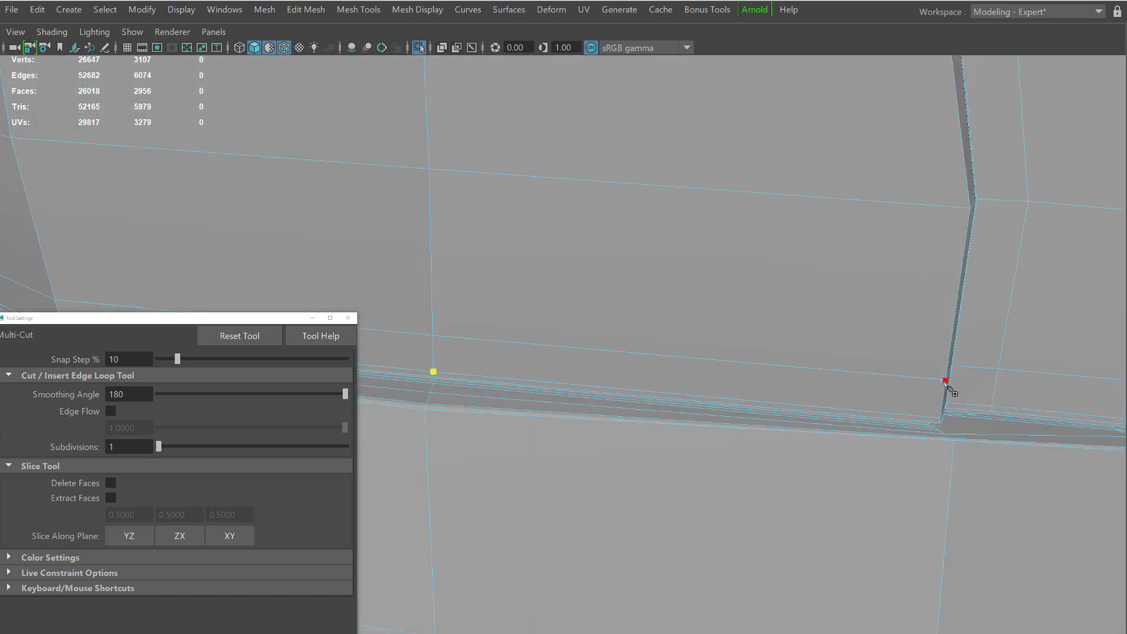
pyautogui.scroll(-4, 933, 217)
# Insert an edge loop inside the heel patch along its curved front seam and cut across the face at its upper end.
pyautogui.scroll(2, 728, 282)
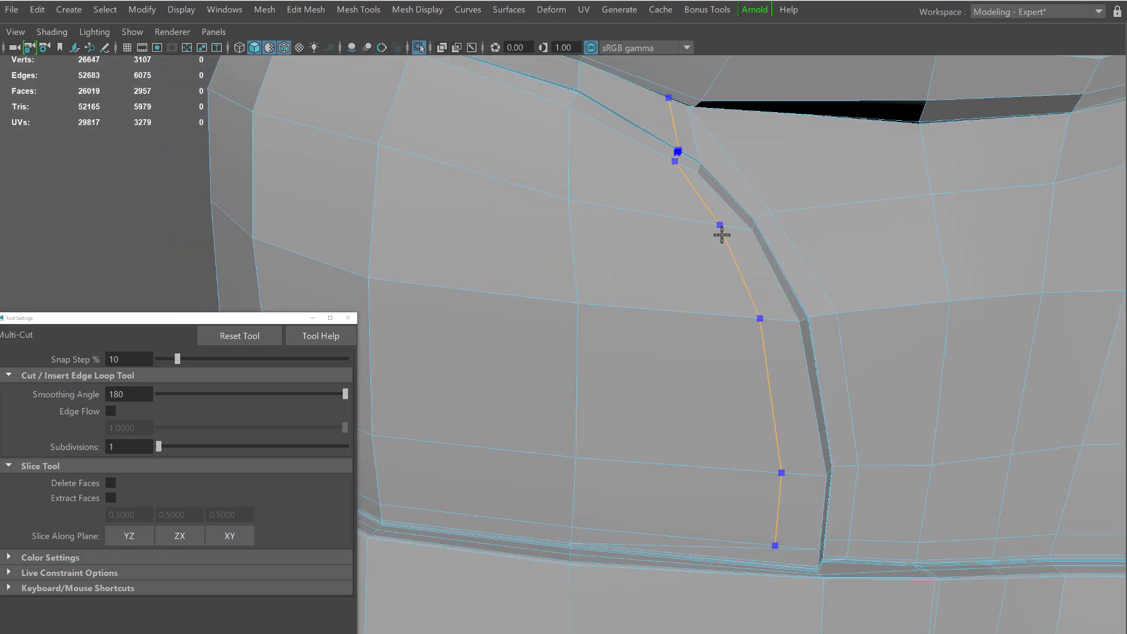
pyautogui.keyDown('ctrl'); pyautogui.click(731, 239); pyautogui.keyUp('ctrl')
pyautogui.scroll(3, 763, 352)
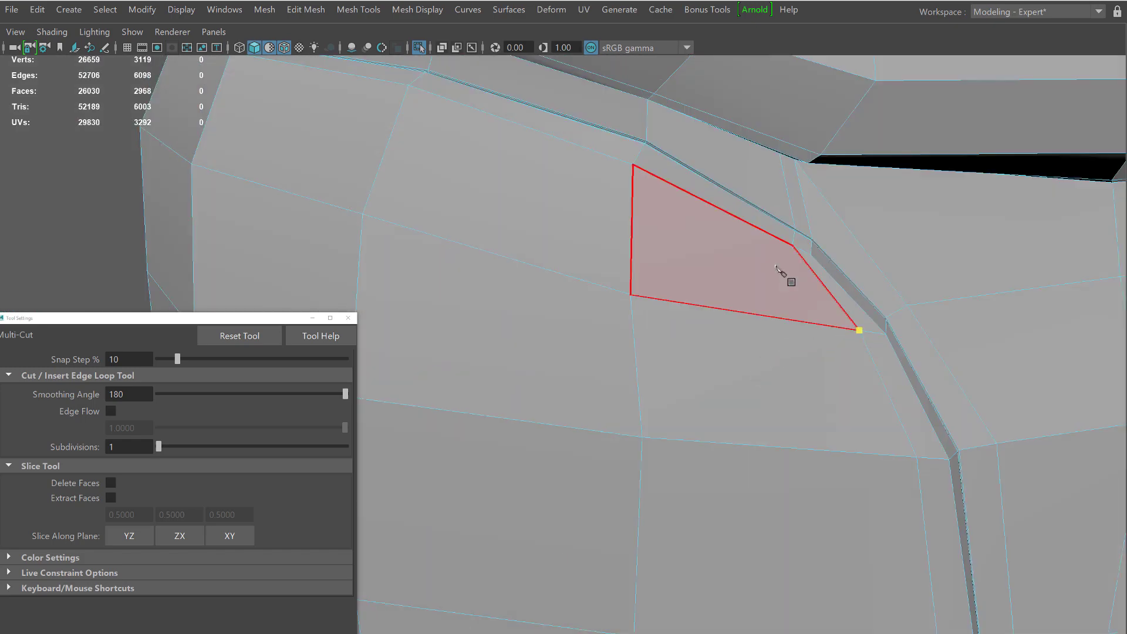
pyautogui.scroll(-4, 628, 189)
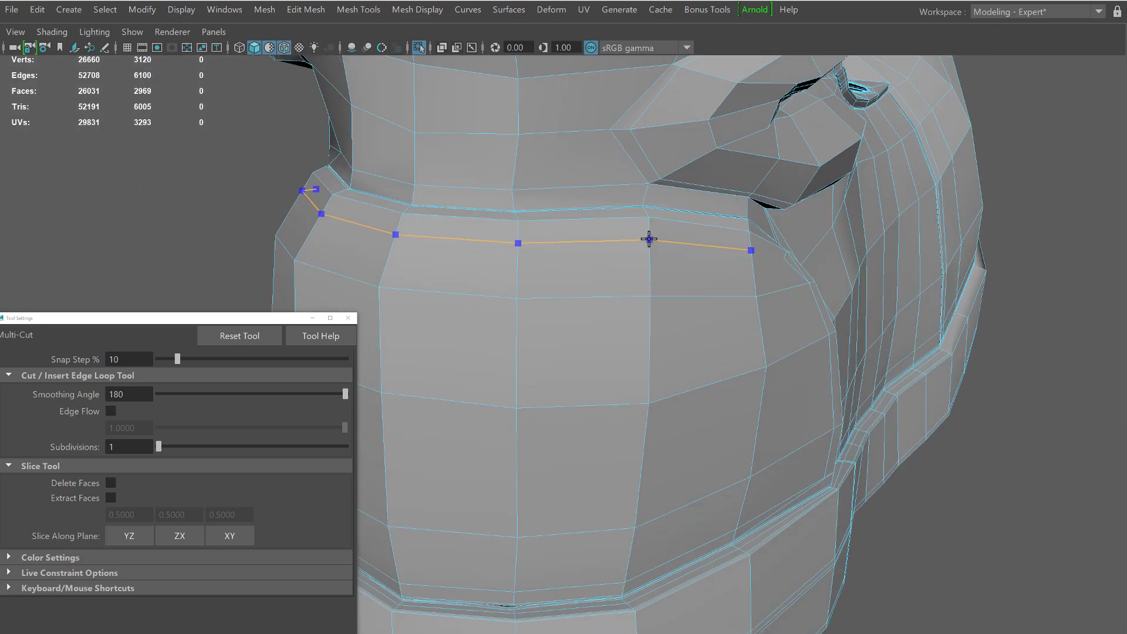
# Insert an edge loop along the heel patch's top border and connect it to the curved seam's loop.
pyautogui.keyDown('ctrl'); pyautogui.click(650, 236); pyautogui.keyUp('ctrl')
pyautogui.scroll(3, 634, 317)
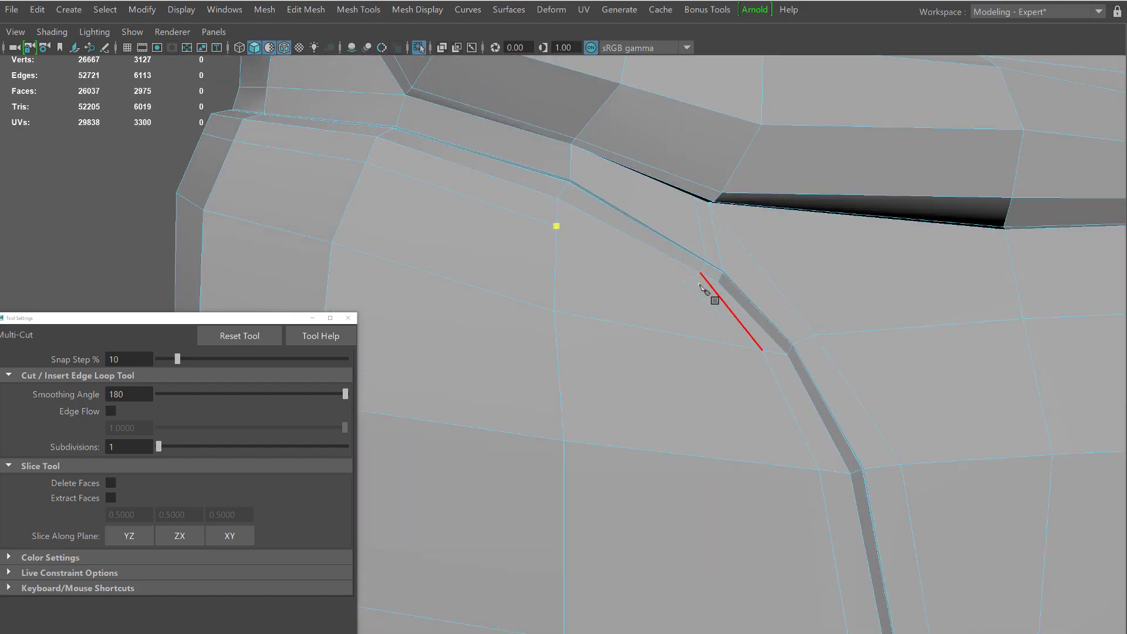
pyautogui.keyDown('alt'); pyautogui.moveTo(597, 252); pyautogui.dragTo(730, 228); pyautogui.keyUp('alt')
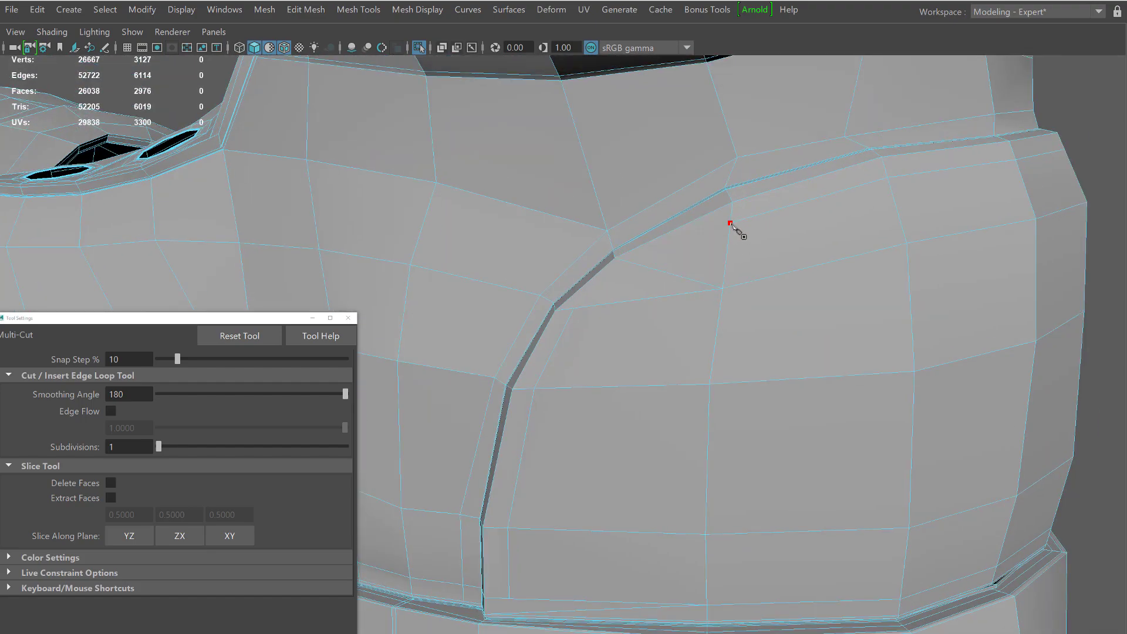
# Select the loop vertex beside the bend in the heel patch's curved seam with the Move tool, and return to object mode.
pyautogui.press('q')
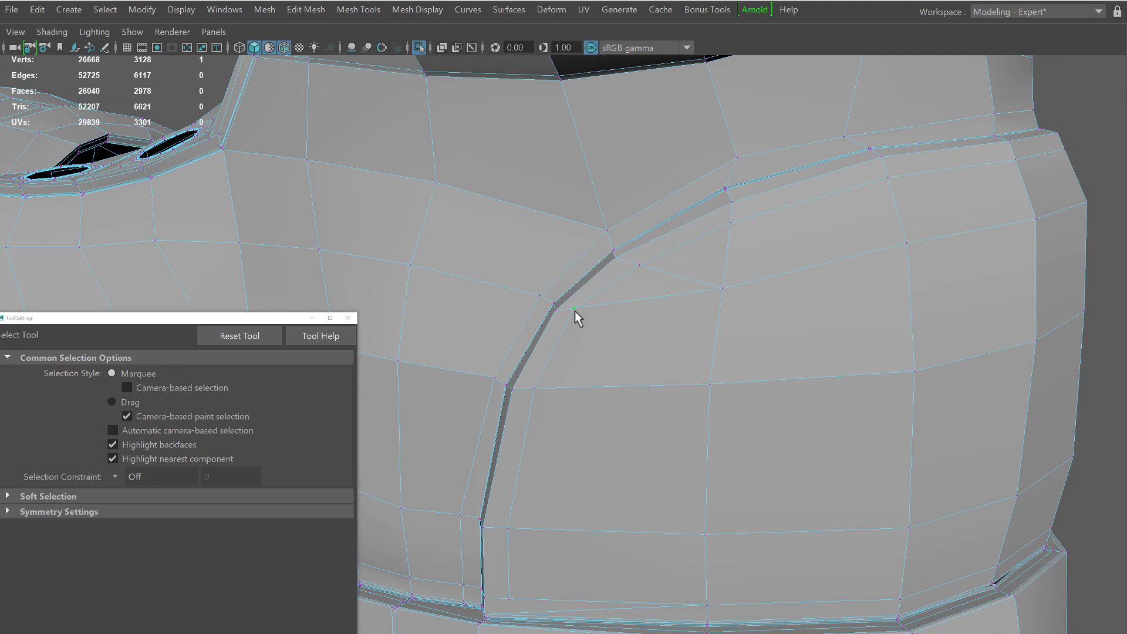
pyautogui.press('w')
pyautogui.click(575, 311)
pyautogui.scroll(-3, 578, 314)
pyautogui.press('F8')
pyautogui.click(969, 245)
pyautogui.keyDown('alt'); pyautogui.moveTo(969, 246); pyautogui.dragTo(662, 318); pyautogui.keyUp('alt')
pyautogui.scroll(-3, 662, 317)
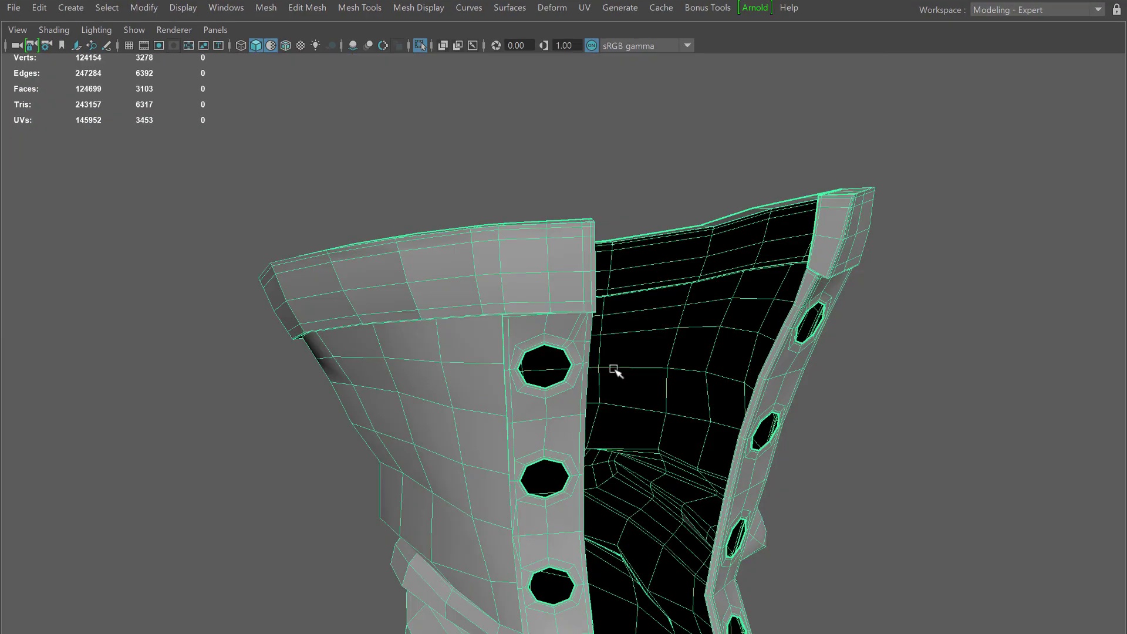
# Select the upper and lower inner edge loops around the boot's collar and the vertical edges near its front ends.
pyautogui.scroll(3, 577, 349)
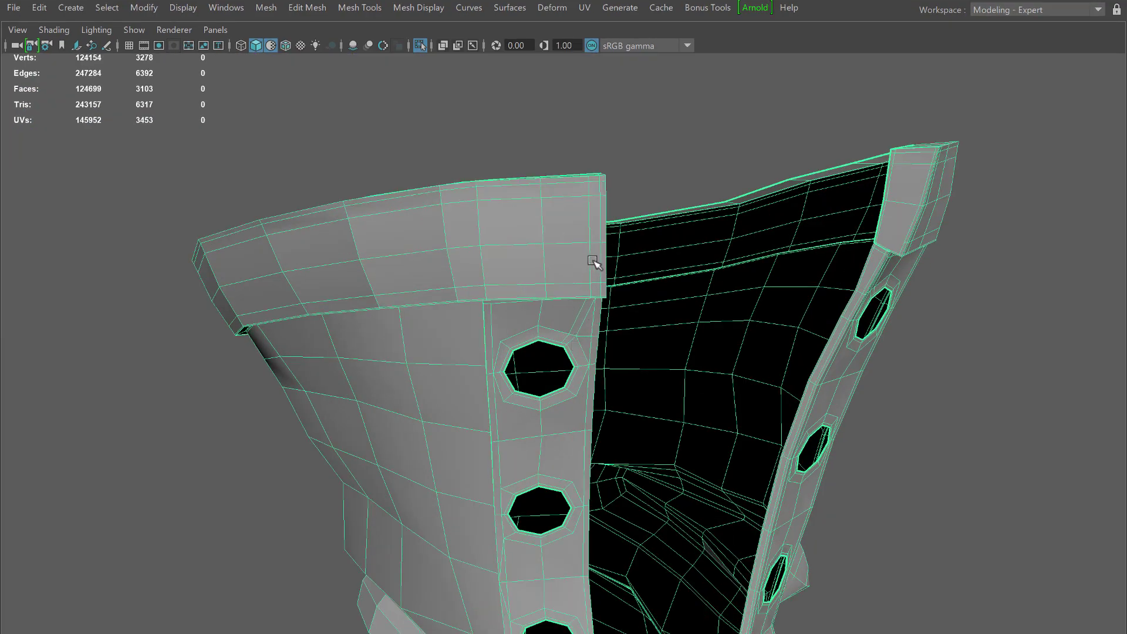
pyautogui.click(562, 287)
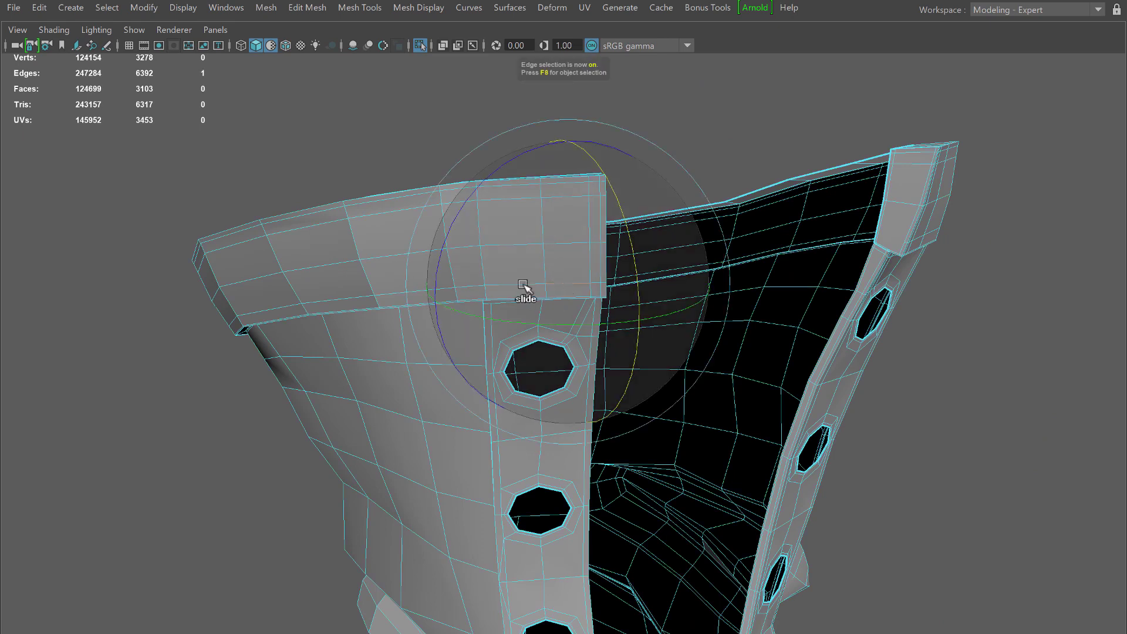
pyautogui.hotkey('ctrl', 'shift', 'x')
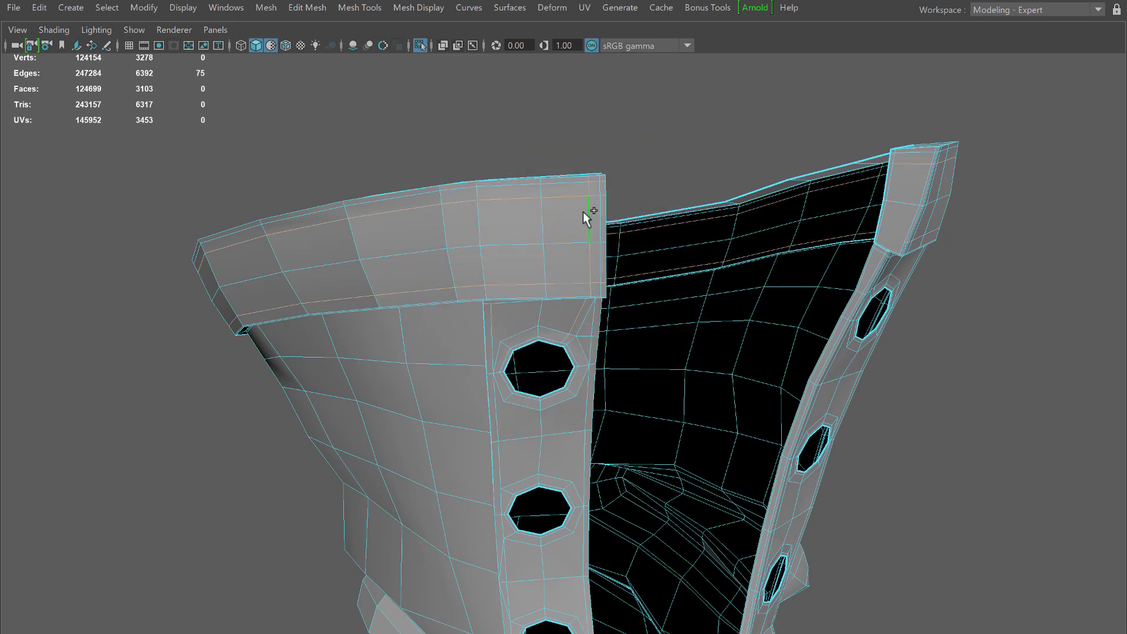
pyautogui.keyDown('alt'); pyautogui.moveTo(640, 176); pyautogui.dragTo(629, 169); pyautogui.keyUp('alt')
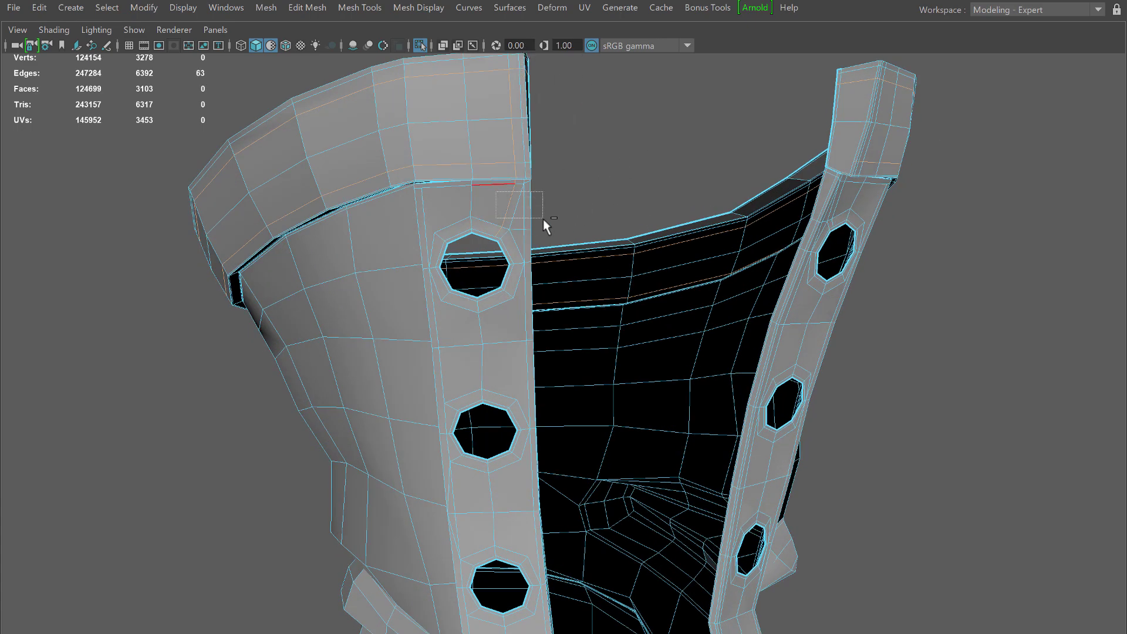
# Deselect the stray edges beyond the loop corners on both collar ends, leaving one closed rectangular edge path around the collar.
pyautogui.keyDown('ctrl'); pyautogui.moveTo(544, 219); pyautogui.dragTo(546, 223); pyautogui.keyUp('ctrl')
pyautogui.keyDown('alt'); pyautogui.moveTo(516, 174); pyautogui.dragTo(582, 199, button='middle'); pyautogui.keyUp('alt')
pyautogui.keyDown('ctrl'); pyautogui.moveTo(517, 100); pyautogui.dragTo(517, 100); pyautogui.keyUp('ctrl')
pyautogui.keyDown('alt'); pyautogui.moveTo(517, 100); pyautogui.dragTo(574, 213); pyautogui.keyUp('alt')
pyautogui.keyDown('alt'); pyautogui.moveTo(574, 213); pyautogui.dragTo(590, 245, button='right'); pyautogui.keyUp('alt')
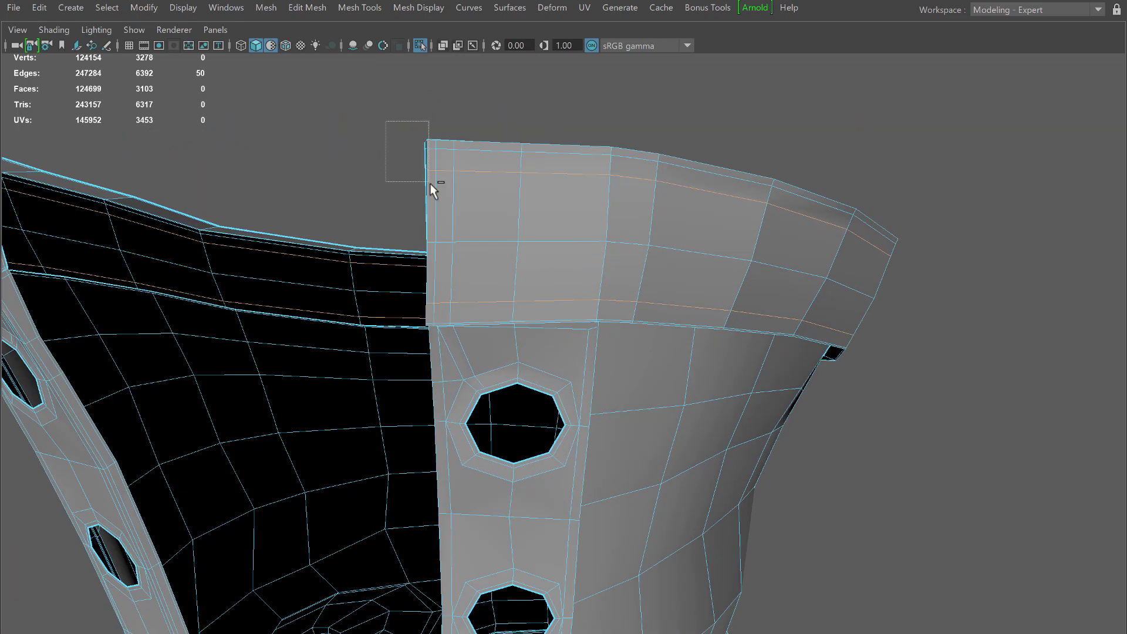
pyautogui.keyDown('alt'); pyautogui.moveTo(456, 291); pyautogui.dragTo(410, 166); pyautogui.keyUp('alt')
pyautogui.keyDown('ctrl'); pyautogui.moveTo(410, 165); pyautogui.dragTo(440, 230); pyautogui.keyUp('ctrl')
pyautogui.press('4')
pyautogui.moveTo(553, 252)
pyautogui.keyDown('alt'); pyautogui.mouseDown()
pyautogui.moveTo(585, 257)
pyautogui.moveTo(452, 221)
pyautogui.moveTo(534, 236)
pyautogui.mouseUp(); pyautogui.keyUp('alt')
pyautogui.press('5')
# Try converting the selected collar edges to a curve with the default conversion settings, Best guess form and 3 Cubic degree.
pyautogui.click(142, 8)
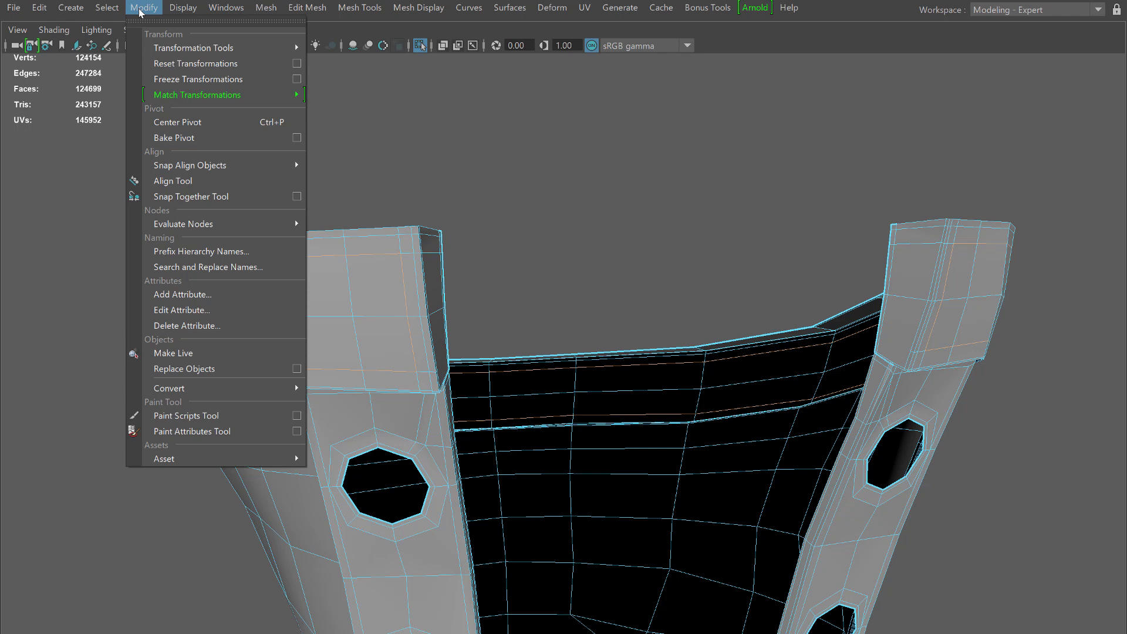
pyautogui.moveTo(189, 388)
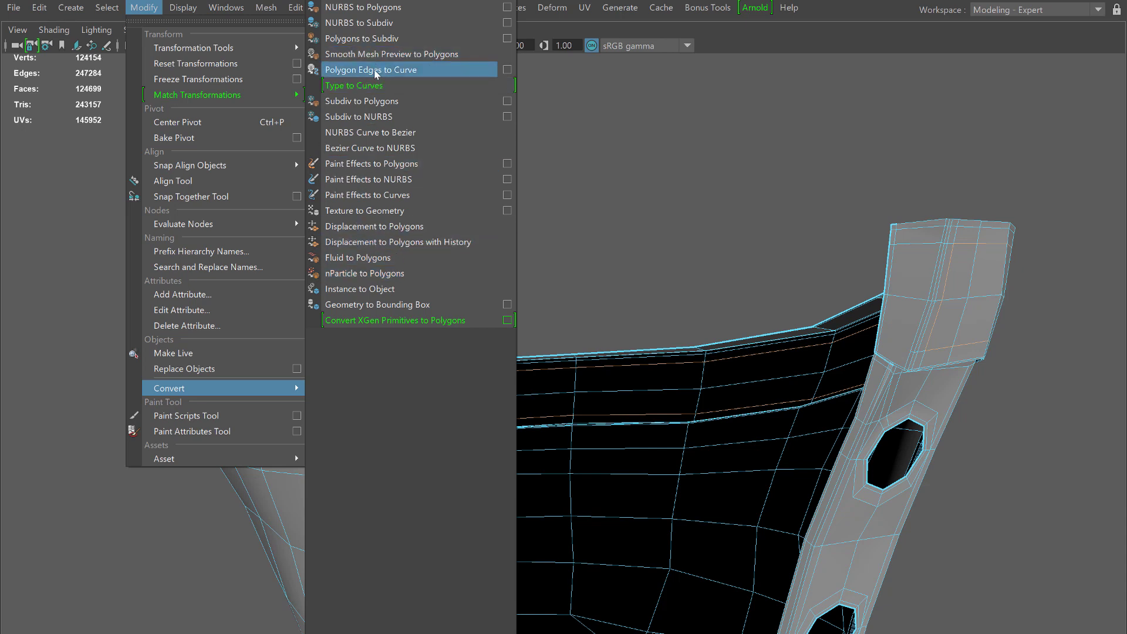
pyautogui.click(505, 68)
pyautogui.moveTo(167, 479); pyautogui.dragTo(516, 199)
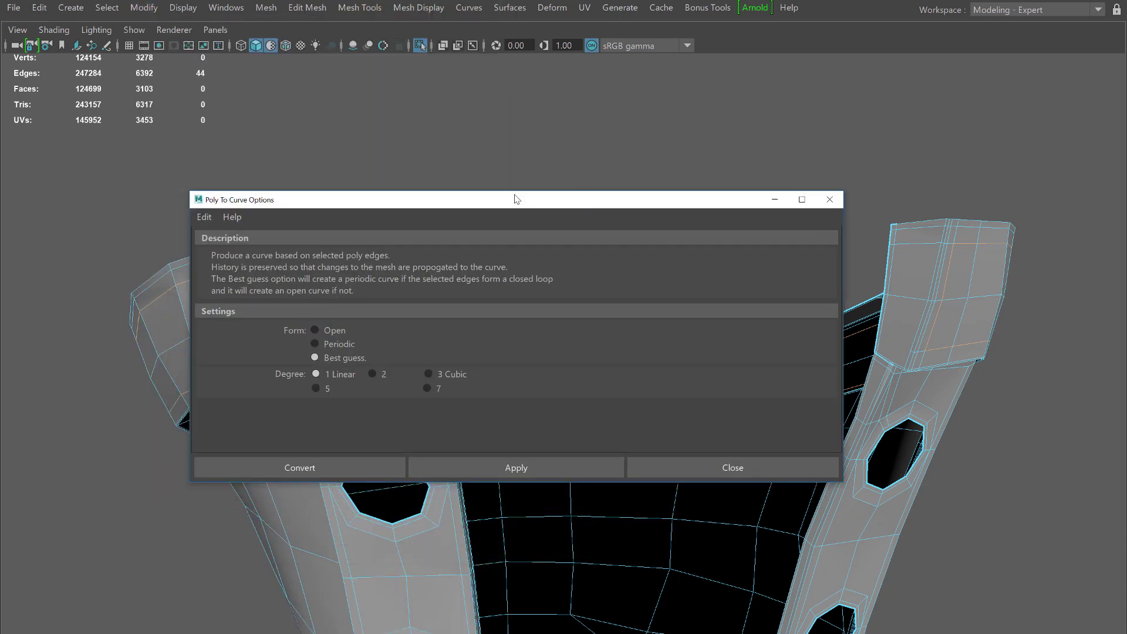
pyautogui.click(205, 224)
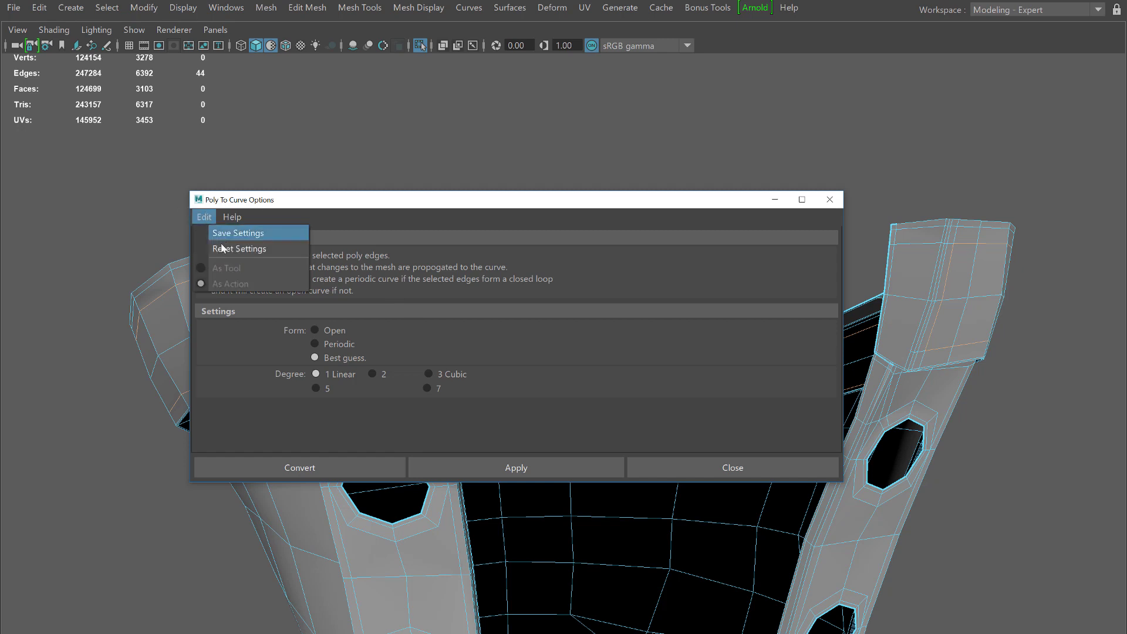
pyautogui.click(221, 246)
pyautogui.moveTo(333, 206); pyautogui.dragTo(542, 95)
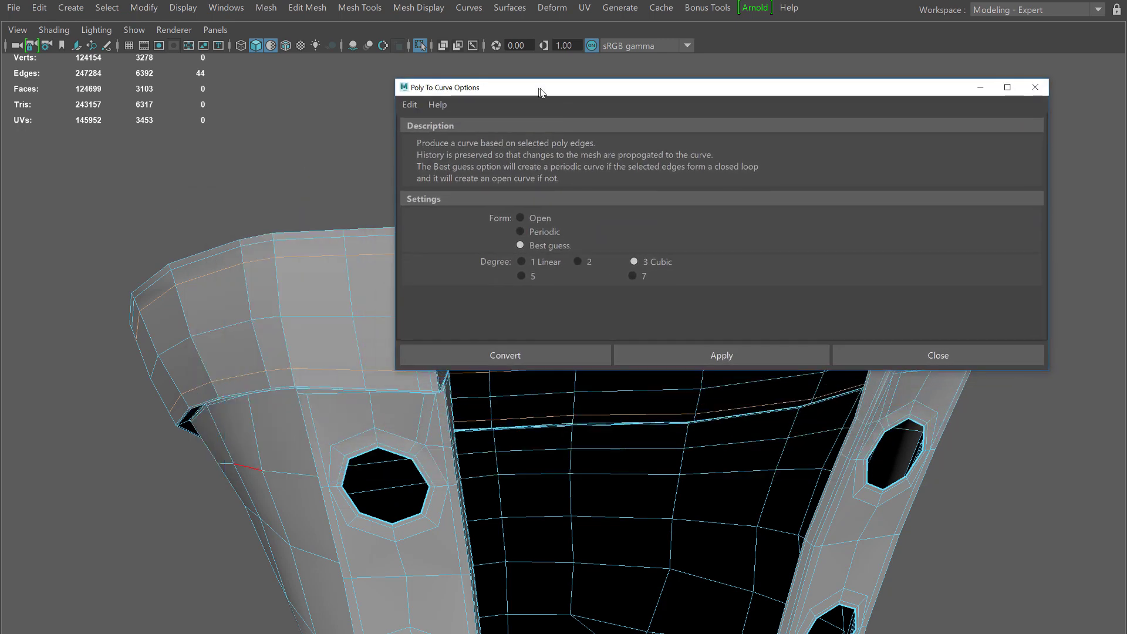
pyautogui.click(497, 354)
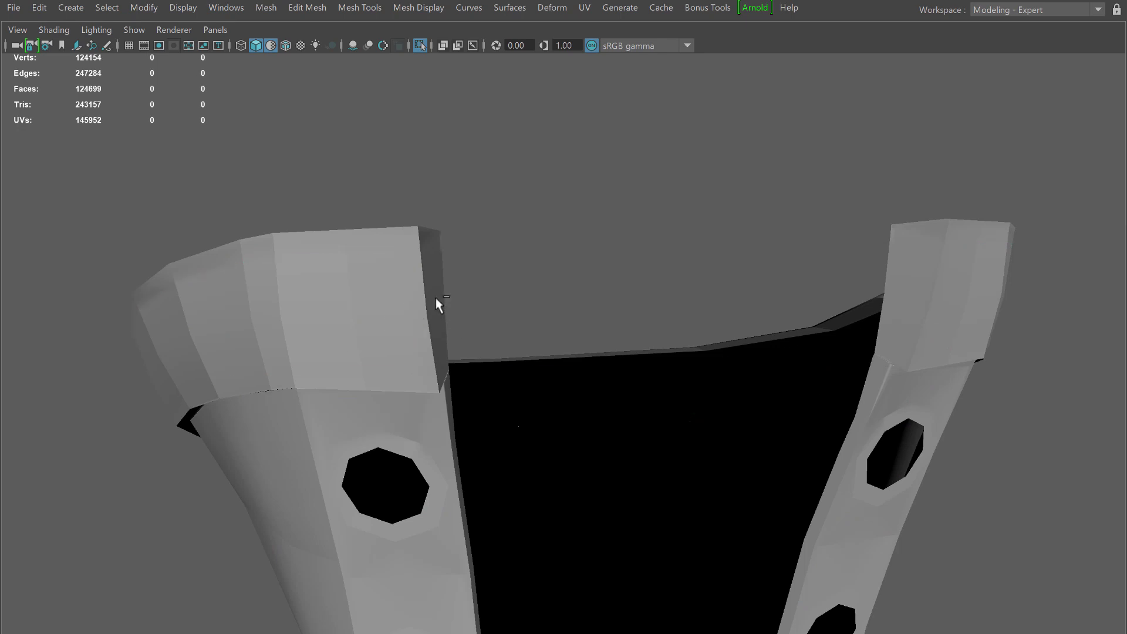
pyautogui.hotkey('ctrl', 'z')
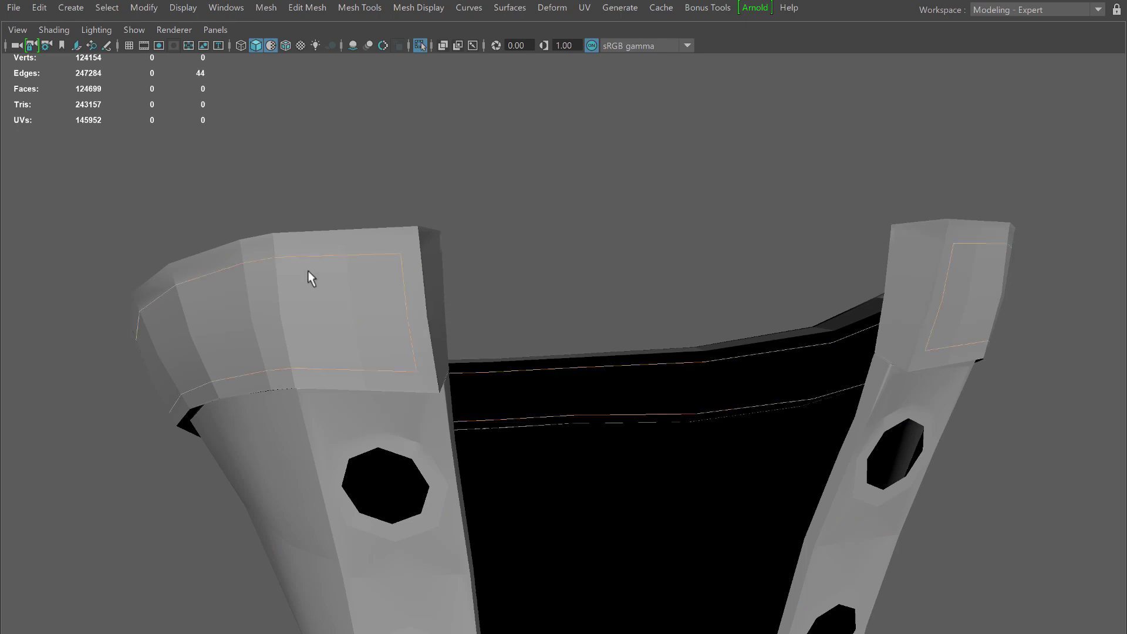
# Convert the selected collar edges to a curve using Best guess form and 1 Linear degree.
pyautogui.click(73, 8)
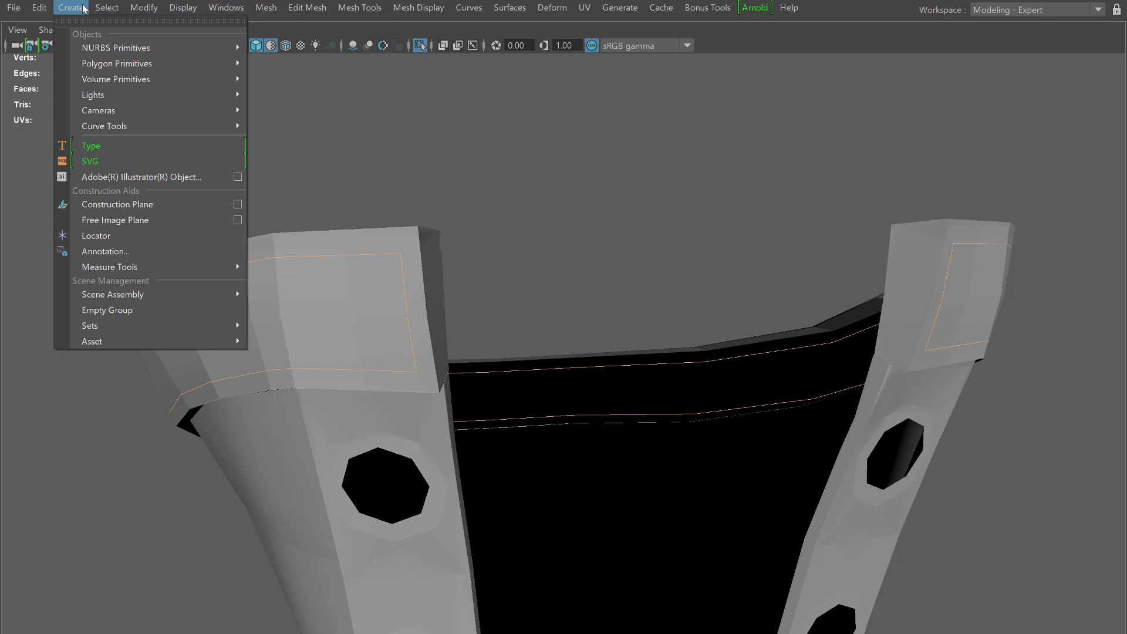
pyautogui.moveTo(144, 8)
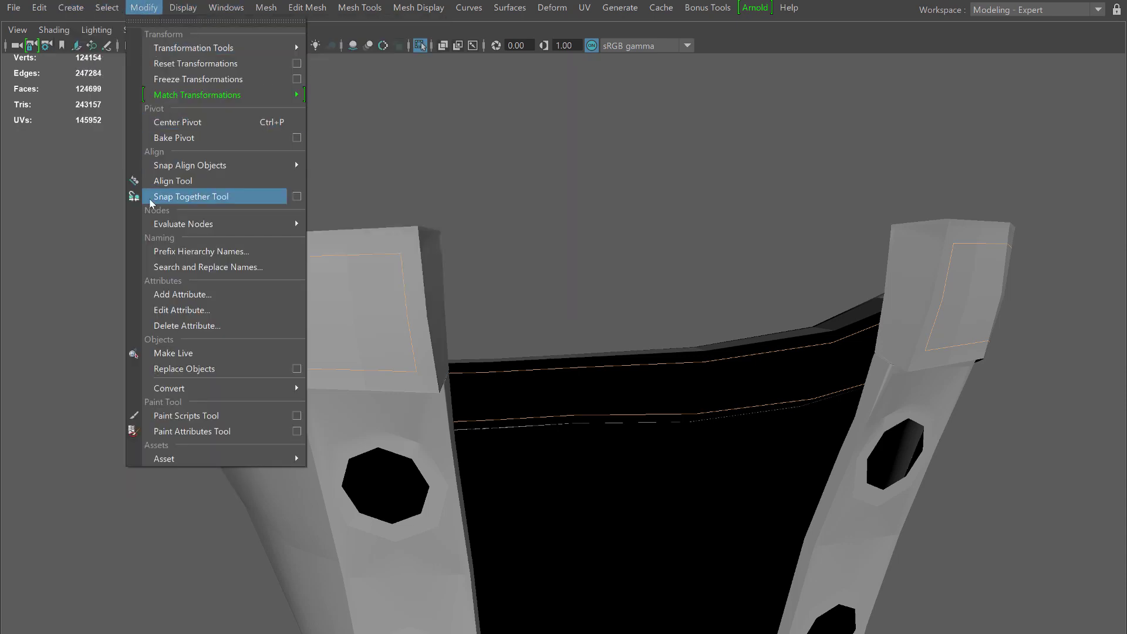
pyautogui.click(574, 192)
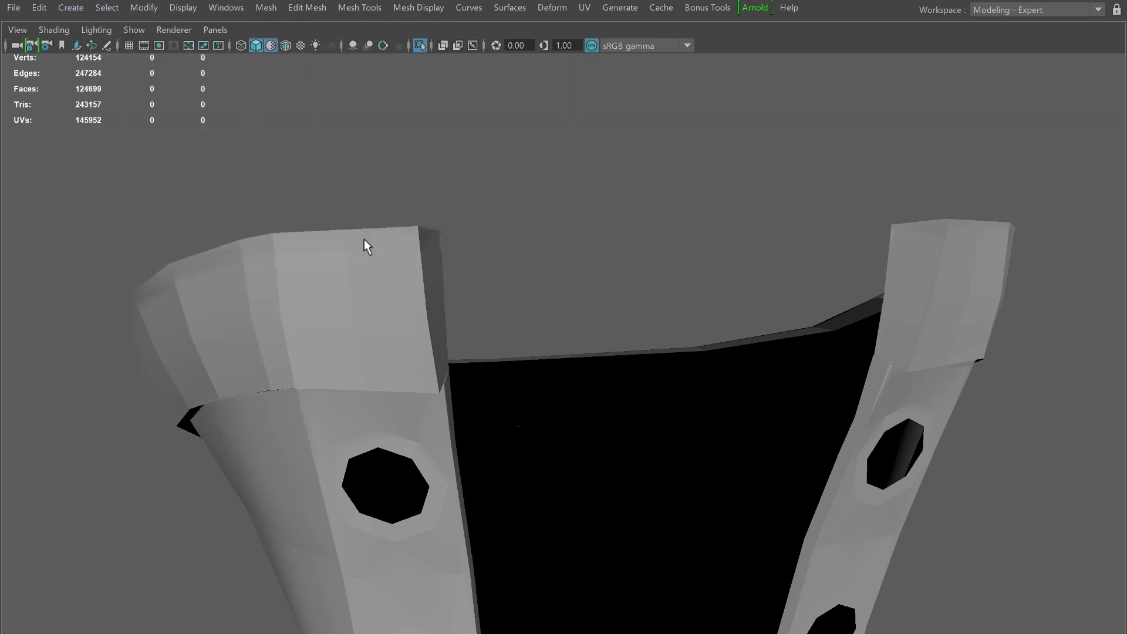
pyautogui.click(360, 287)
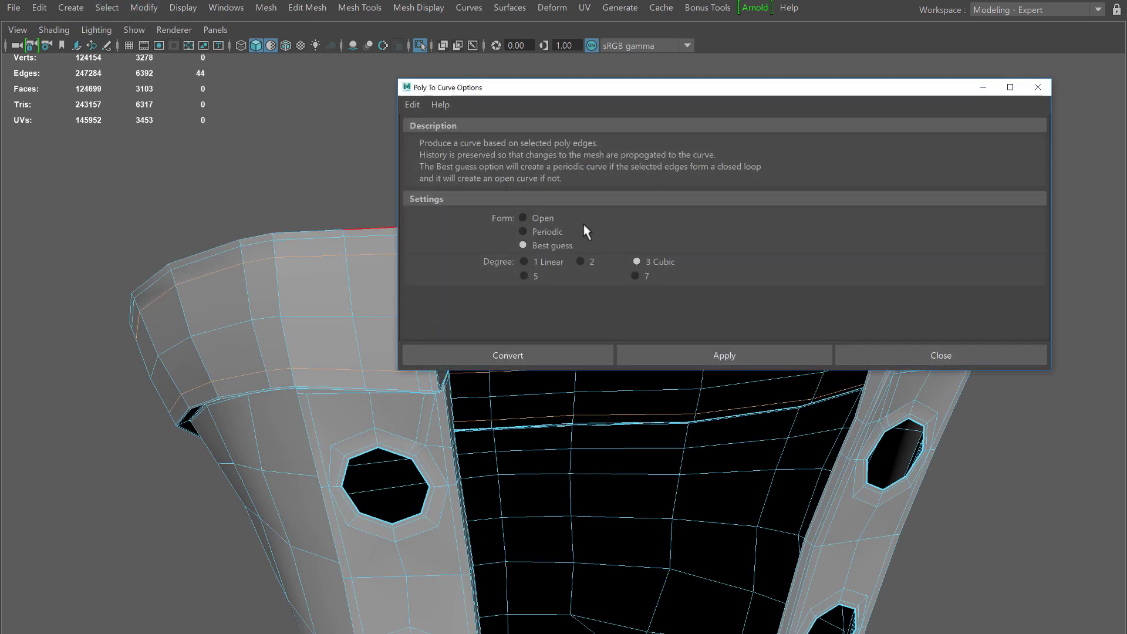
pyautogui.click(525, 261)
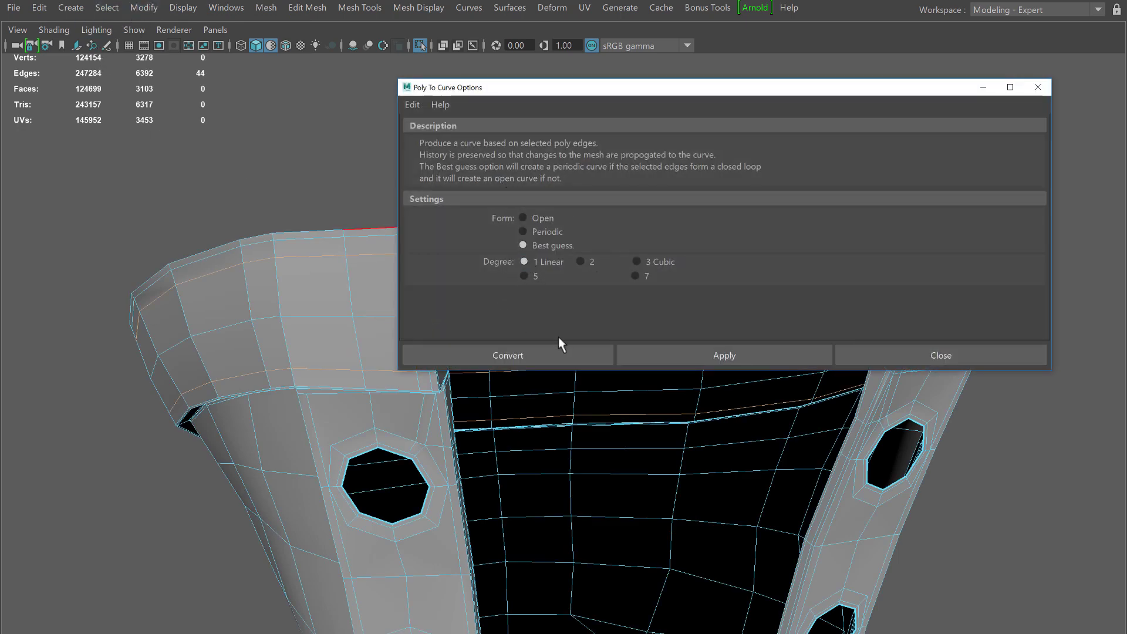
pyautogui.click(532, 354)
# Examine how the linear curve follows the collar with the boot mesh in smooth preview.
pyautogui.keyDown('alt'); pyautogui.moveTo(351, 237); pyautogui.dragTo(410, 298); pyautogui.keyUp('alt')
pyautogui.keyDown('alt'); pyautogui.moveTo(480, 284); pyautogui.dragTo(362, 357); pyautogui.keyUp('alt')
pyautogui.scroll(-3, 319, 358)
pyautogui.hotkey('ctrl', 'z')
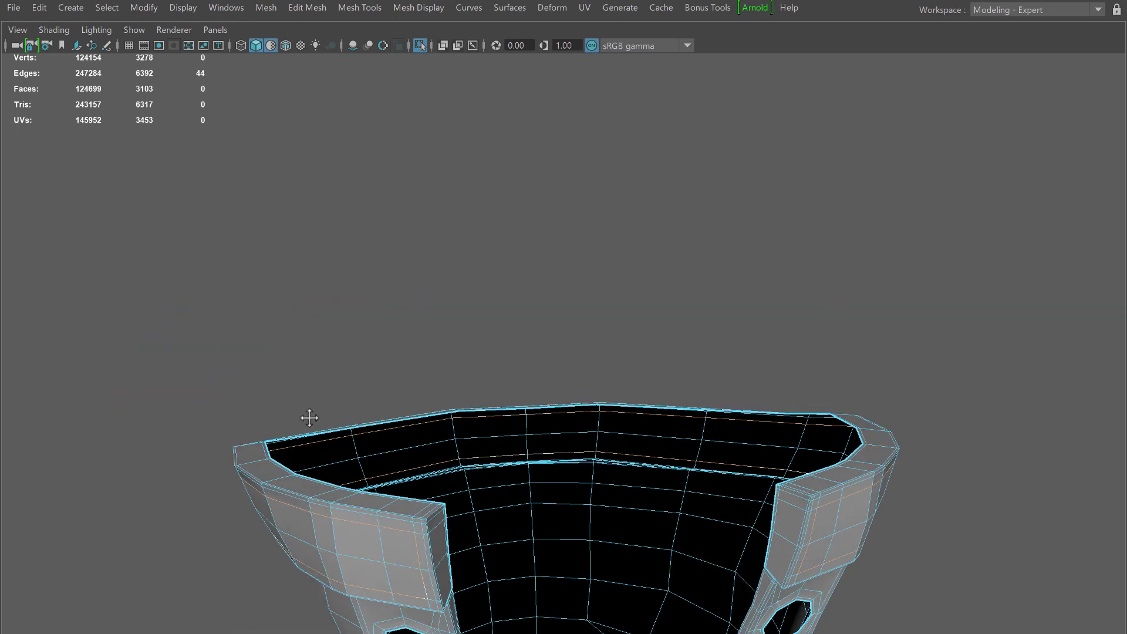
pyautogui.keyDown('alt'); pyautogui.moveTo(309, 418); pyautogui.dragTo(319, 375); pyautogui.keyUp('alt')
pyautogui.press('3')
pyautogui.click(219, 403)
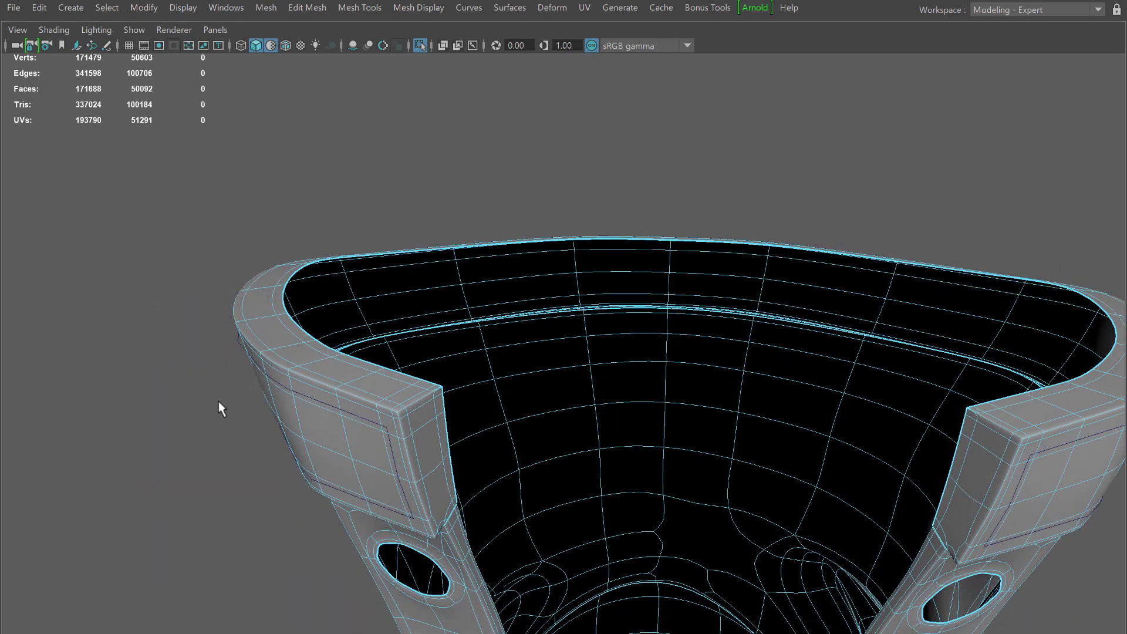
pyautogui.keyDown('alt'); pyautogui.moveTo(219, 402); pyautogui.dragTo(384, 344); pyautogui.keyUp('alt')
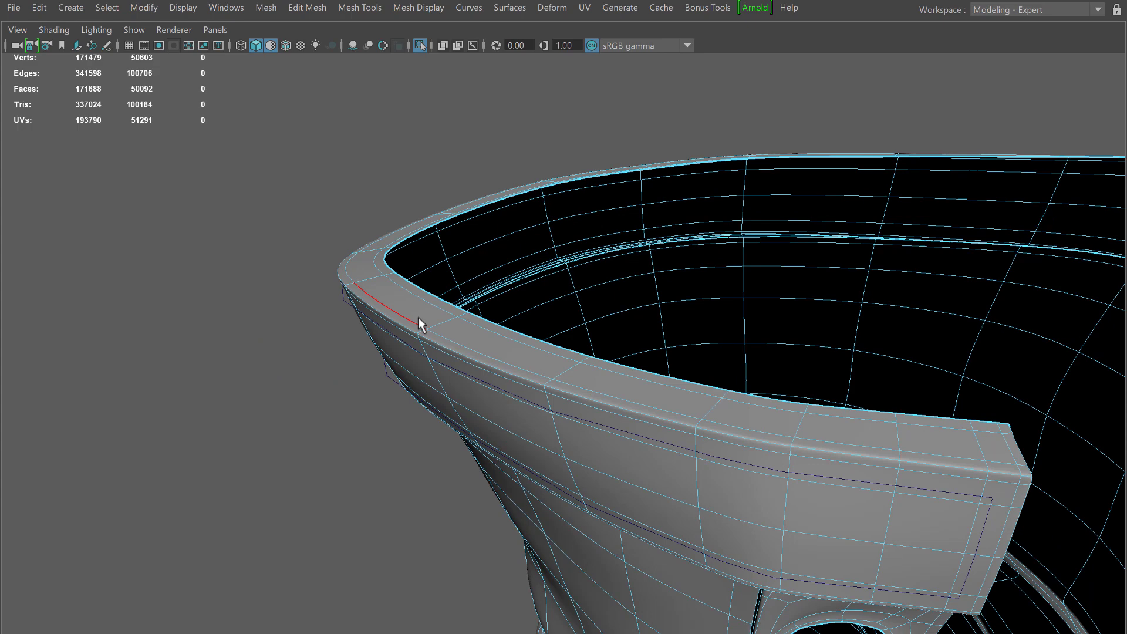
# Return to object mode, turn off the boot's smooth preview and select only the collar curve.
pyautogui.press('F8')
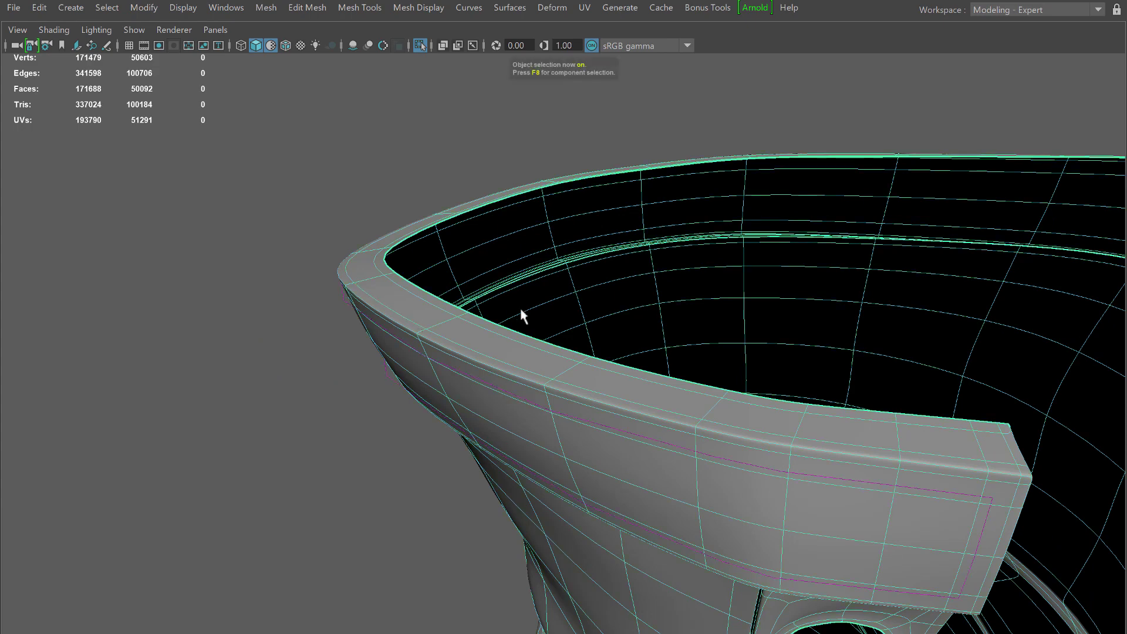
pyautogui.press('1')
pyautogui.keyDown('alt'); pyautogui.moveTo(521, 310); pyautogui.dragTo(547, 289); pyautogui.keyUp('alt')
pyautogui.keyDown('ctrl'); pyautogui.click(569, 297); pyautogui.keyUp('ctrl')
pyautogui.click(527, 181)
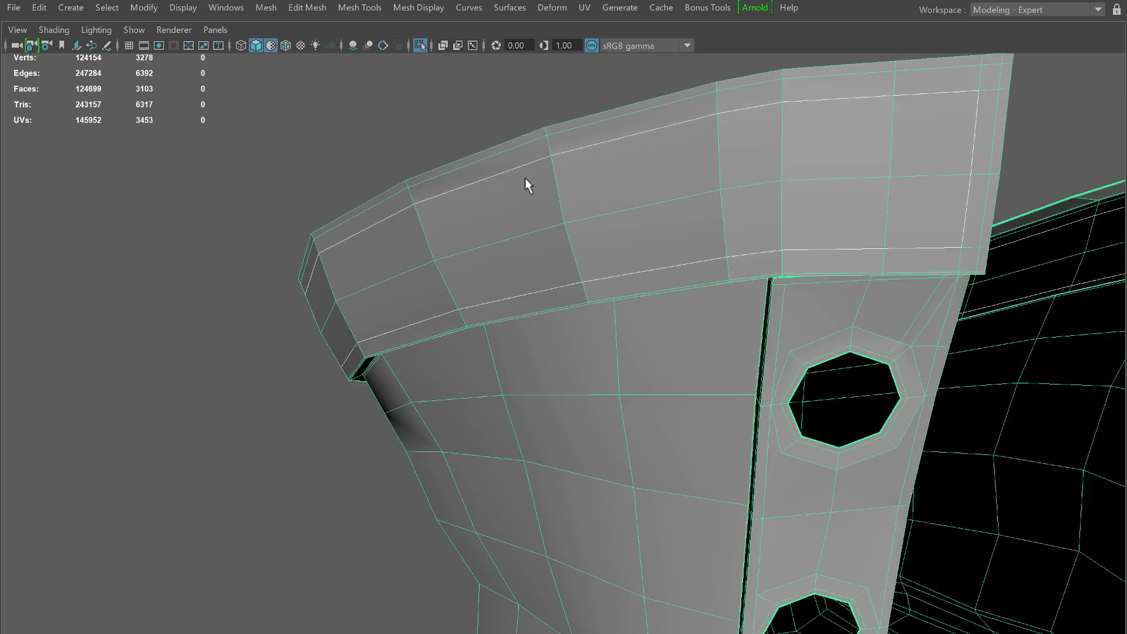
pyautogui.scroll(-5, 598, 248)
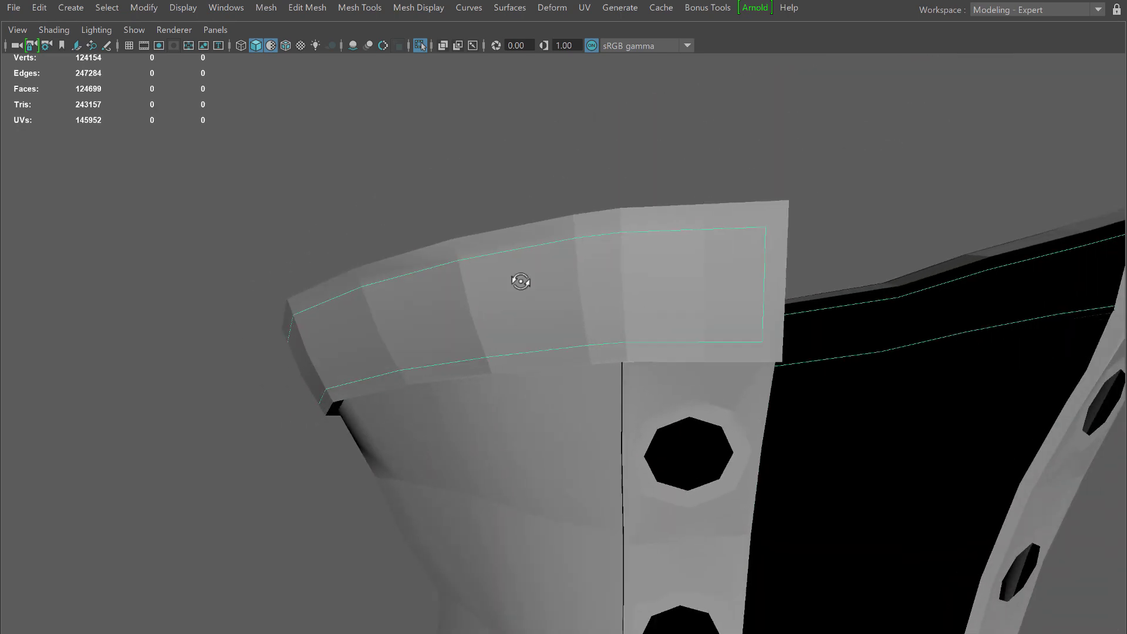
# Rebuild the collar curve as Uniform with a 0 to 1 parameter range, CVs kept and degree 2.
pyautogui.click(471, 9)
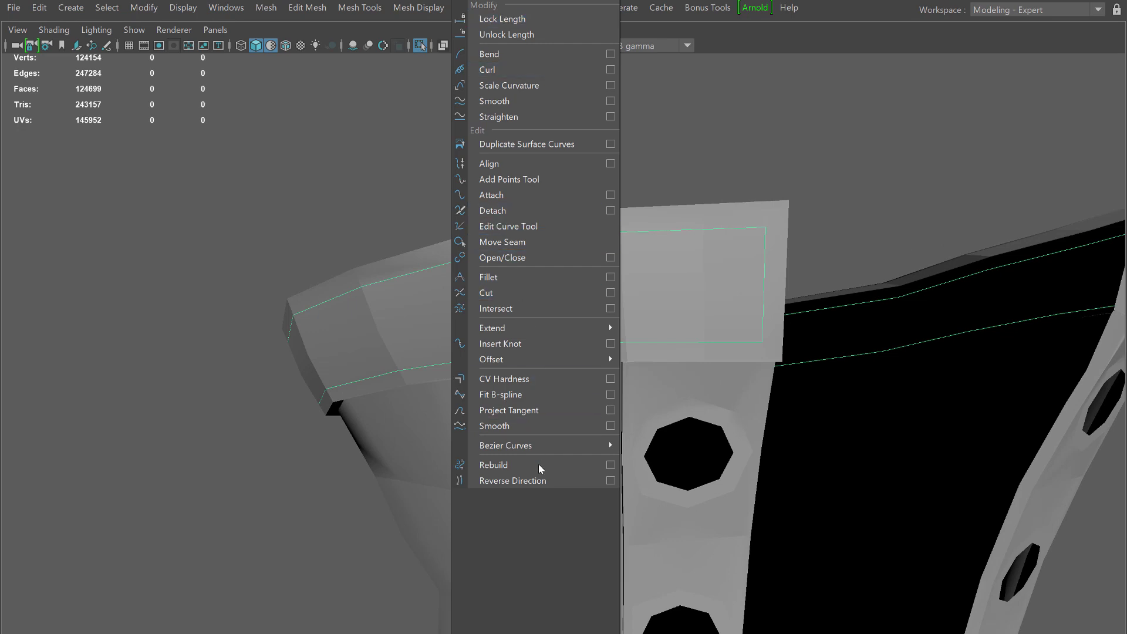
pyautogui.click(611, 465)
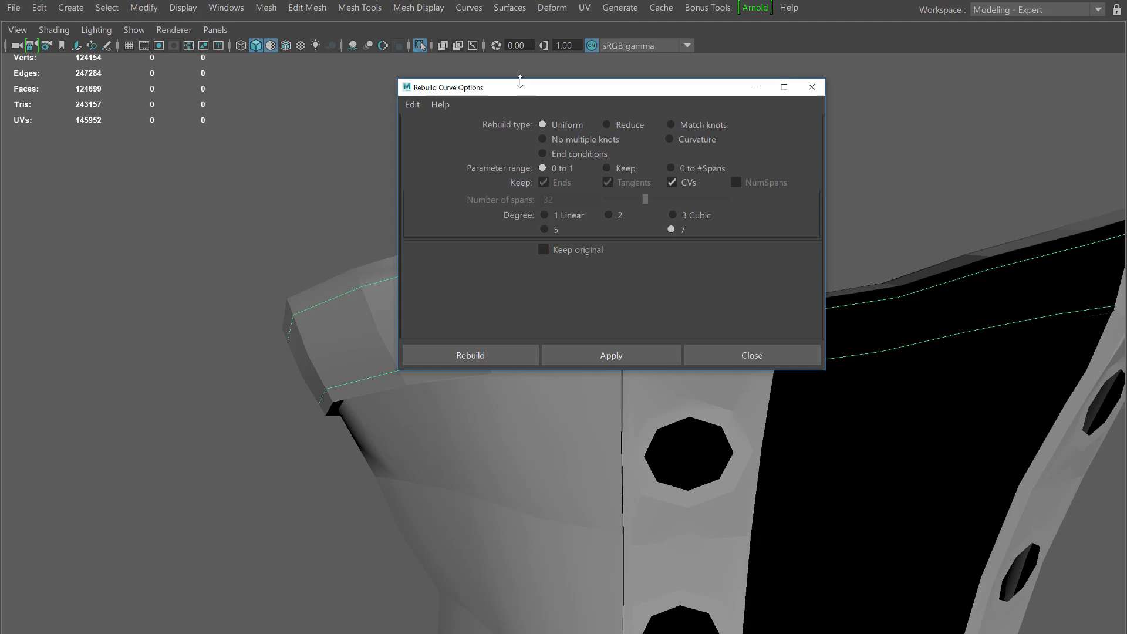
pyautogui.moveTo(509, 90); pyautogui.dragTo(180, 97)
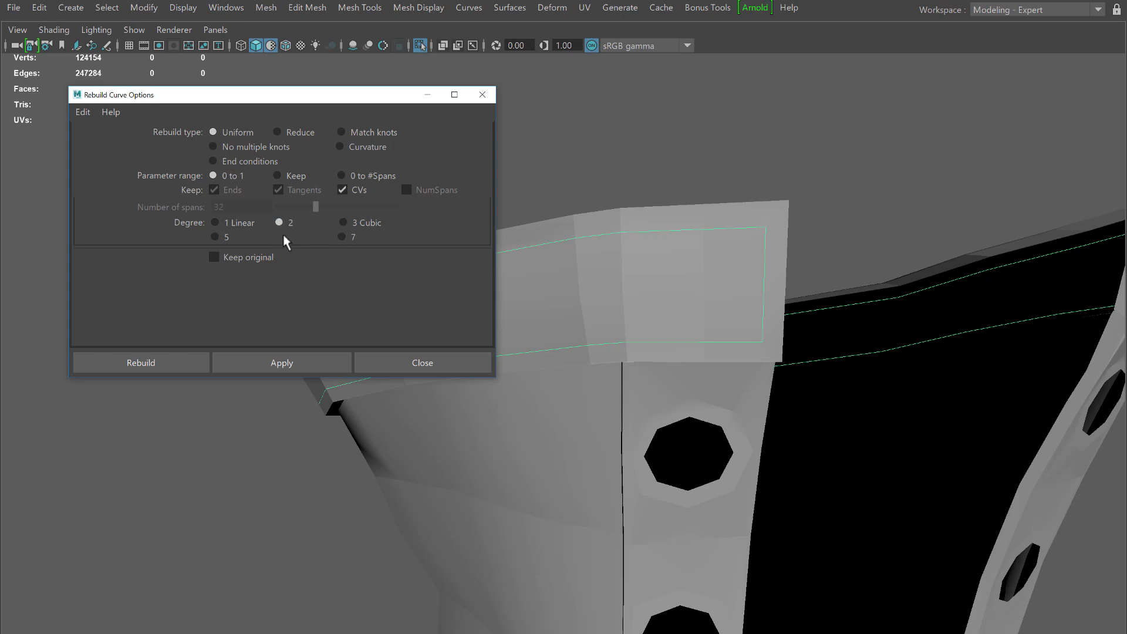
pyautogui.click(165, 360)
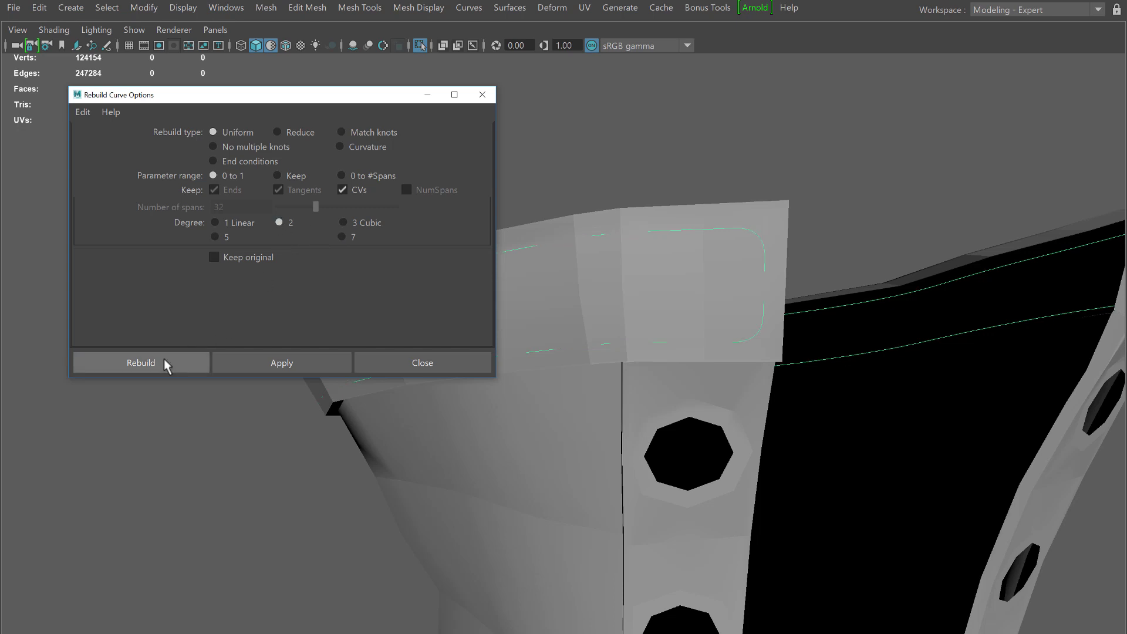
# Examine the rebuilt curve's corners and control vertices around the collar in shaded and wireframe display.
pyautogui.keyDown('alt'); pyautogui.moveTo(728, 308); pyautogui.dragTo(703, 310); pyautogui.keyUp('alt')
pyautogui.keyDown('alt'); pyautogui.moveTo(610, 274); pyautogui.dragTo(599, 330, button='middle'); pyautogui.keyUp('alt')
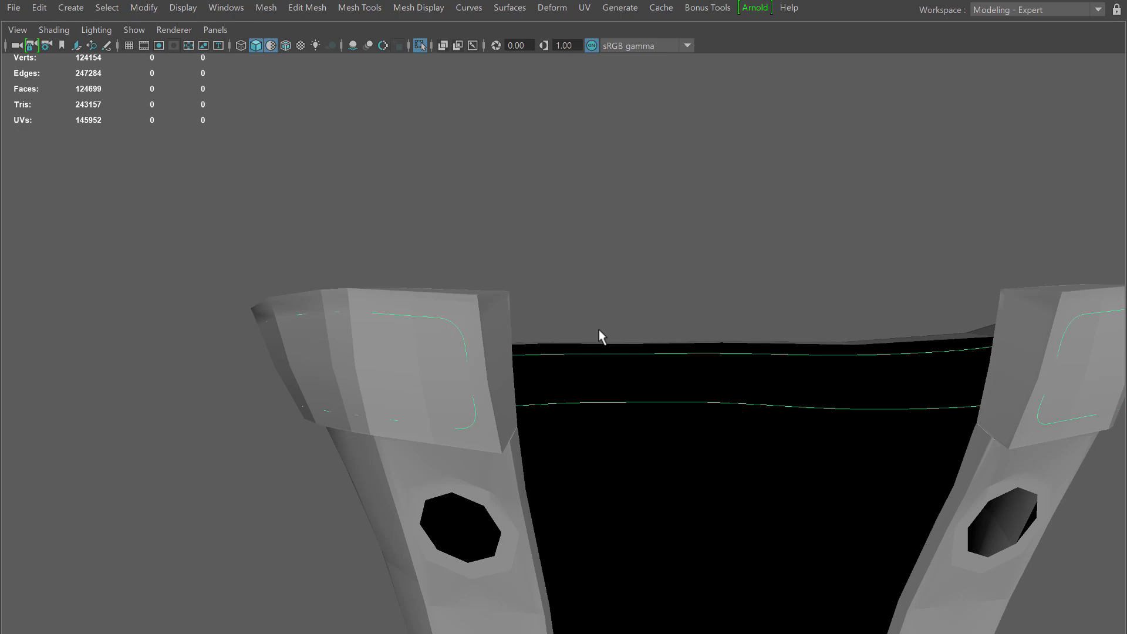
pyautogui.scroll(2, 568, 272)
pyautogui.keyDown('alt'); pyautogui.moveTo(569, 271); pyautogui.dragTo(599, 244); pyautogui.keyUp('alt')
pyautogui.keyDown('alt'); pyautogui.moveTo(599, 244); pyautogui.dragTo(552, 335, button='middle'); pyautogui.keyUp('alt')
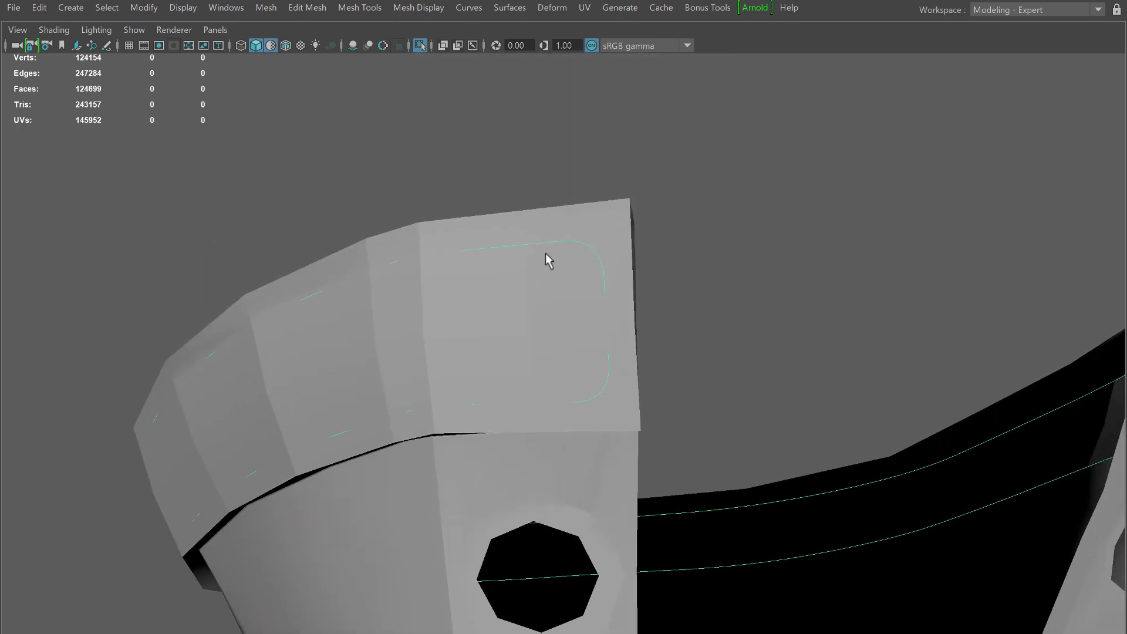
pyautogui.rightClick(549, 238)
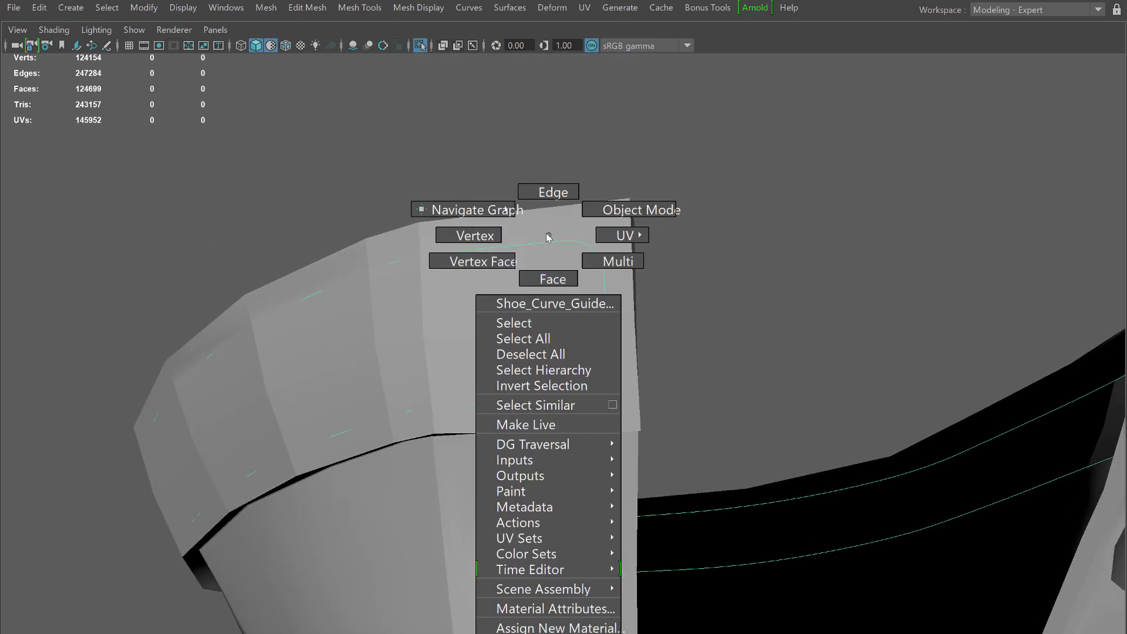
pyautogui.moveTo(545, 242); pyautogui.dragTo(470, 240, button='right')
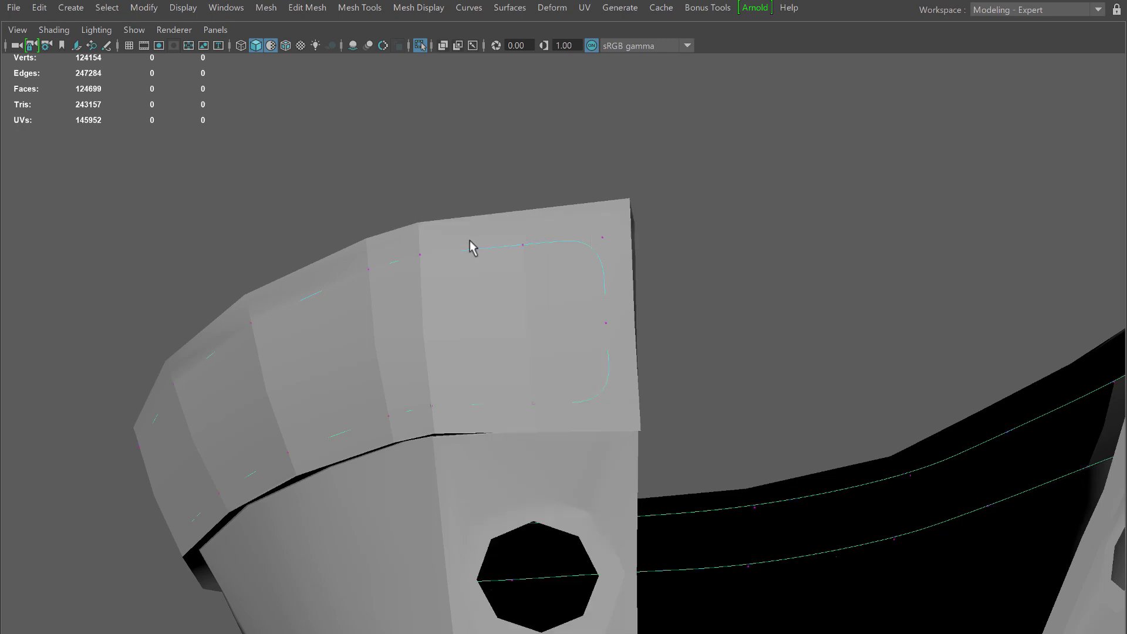
pyautogui.keyDown('alt'); pyautogui.moveTo(517, 245); pyautogui.dragTo(493, 263); pyautogui.keyUp('alt')
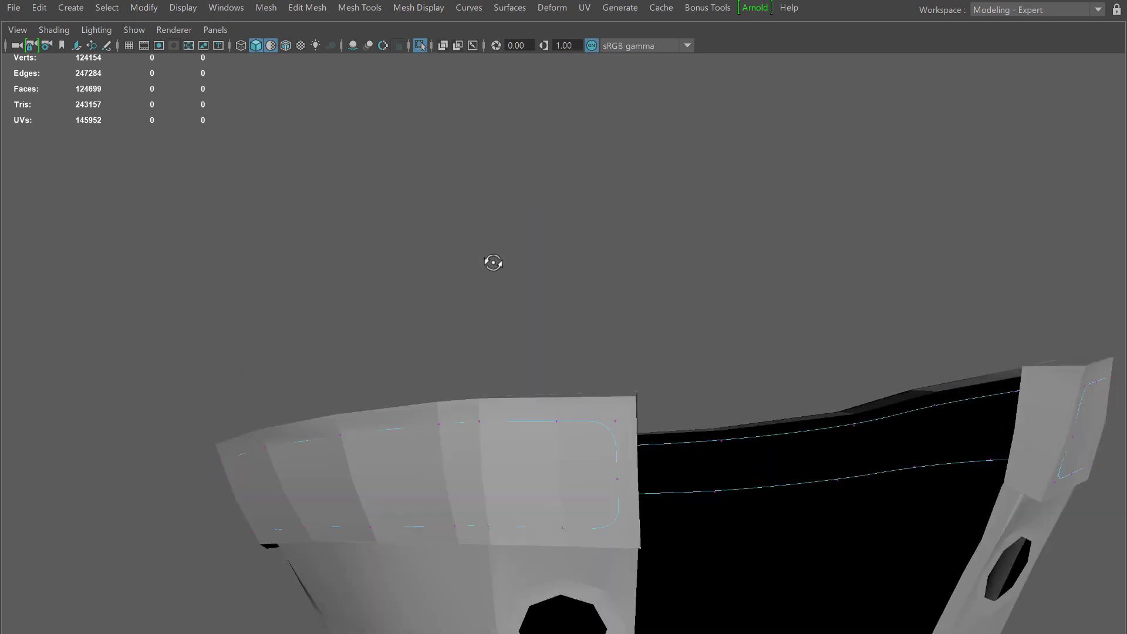
pyautogui.press('4')
pyautogui.keyDown('alt'); pyautogui.moveTo(654, 390); pyautogui.dragTo(612, 368); pyautogui.keyUp('alt')
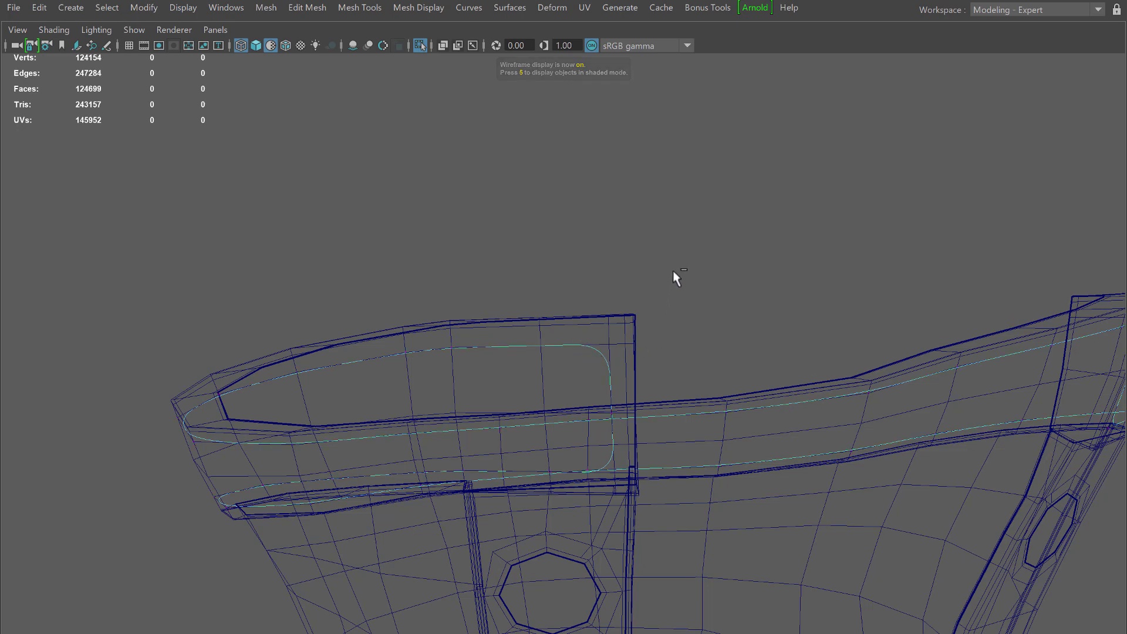
# Undo the degree 2 rebuild and reselect the linear curve around the collar.
pyautogui.hotkey('ctrl', 'z')
pyautogui.click(656, 209)
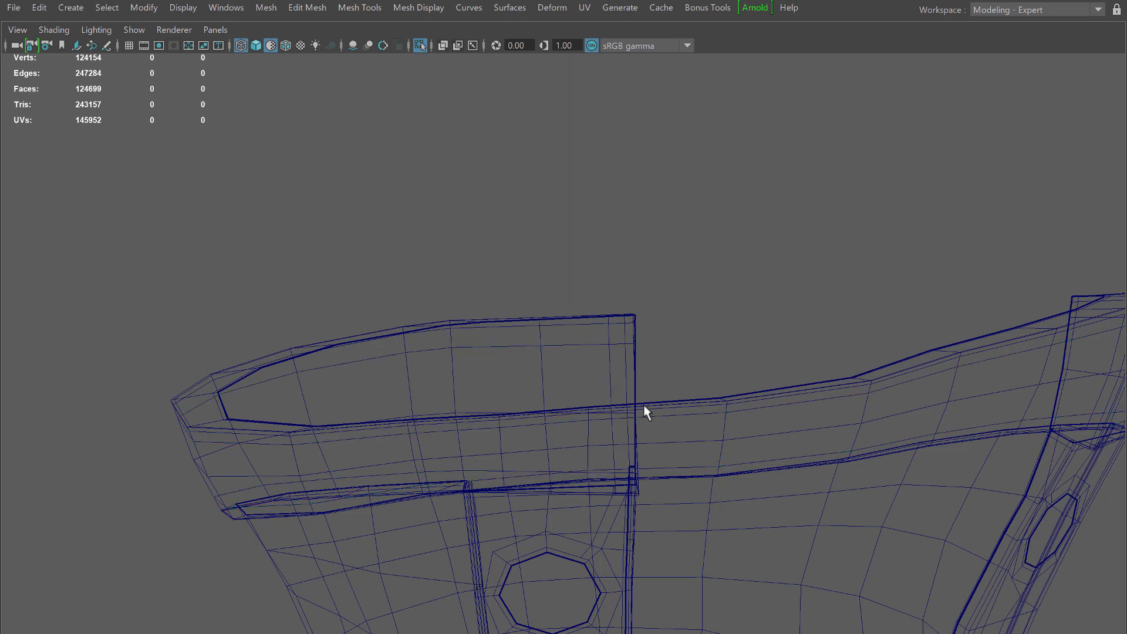
pyautogui.click(601, 373)
pyautogui.click(582, 345)
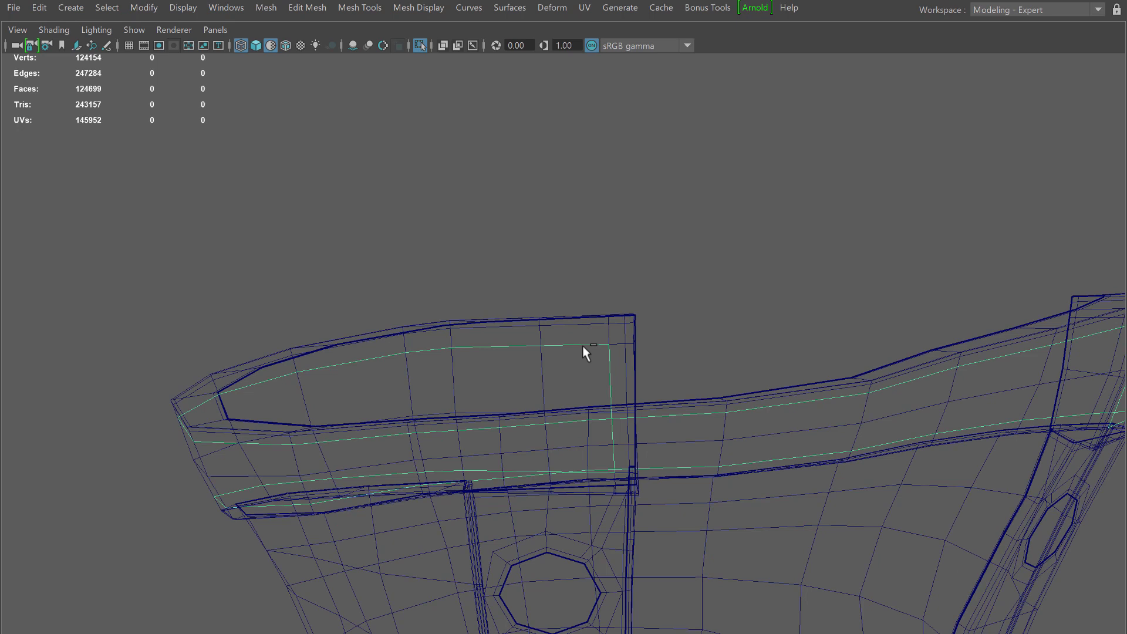
# Select the collar curve's points around the strap's square end and insert 1 knot between the selections, without keeping the original.
pyautogui.moveTo(592, 340)
pyautogui.mouseDown(button='right')
pyautogui.moveTo(583, 313)
pyautogui.moveTo(585, 325)
pyautogui.mouseUp(button='right')
pyautogui.scroll(2, 639, 354)
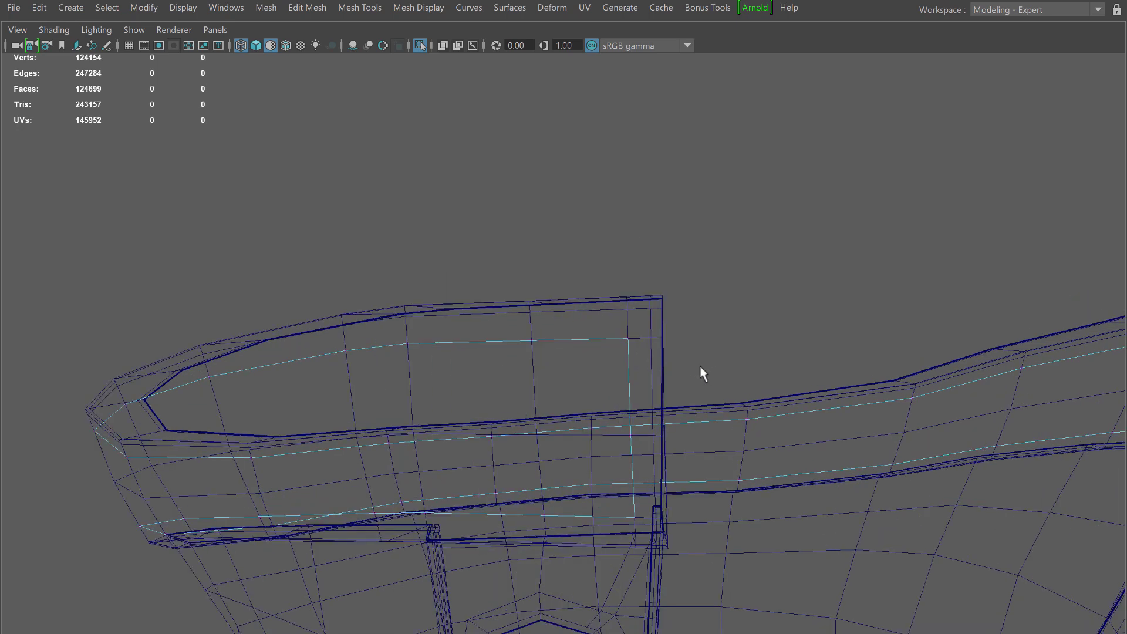
pyautogui.keyDown('alt'); pyautogui.moveTo(700, 367); pyautogui.dragTo(709, 360, button='right'); pyautogui.keyUp('alt')
pyautogui.keyDown('alt'); pyautogui.moveTo(573, 325); pyautogui.dragTo(584, 370, button='right'); pyautogui.keyUp('alt')
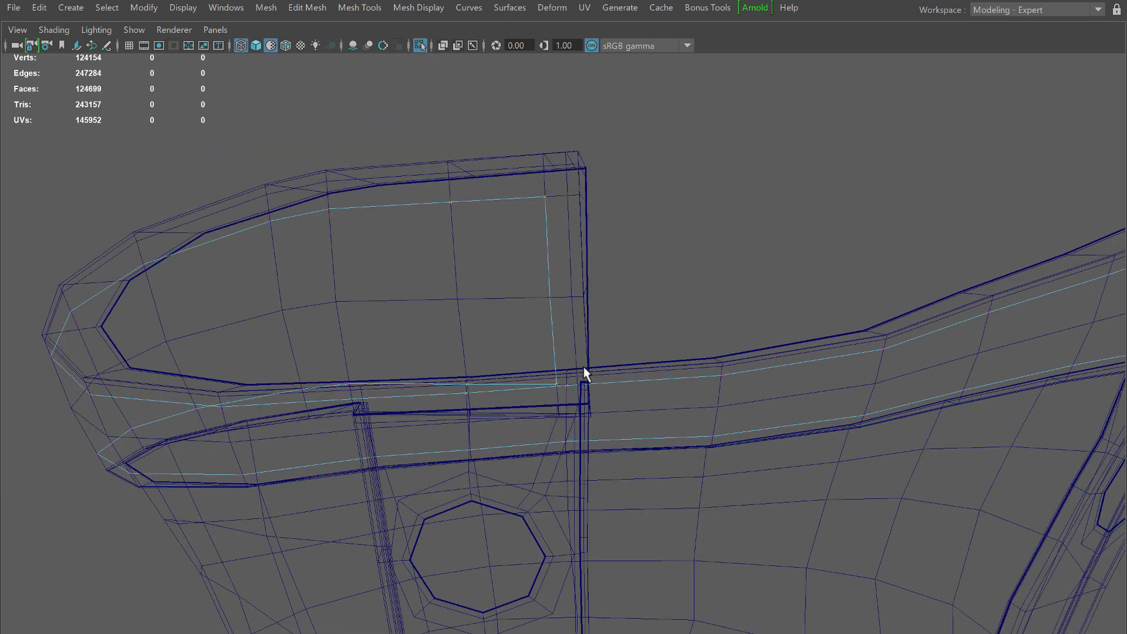
pyautogui.moveTo(583, 370)
pyautogui.keyDown('alt'); pyautogui.mouseDown()
pyautogui.moveTo(585, 287)
pyautogui.moveTo(593, 361)
pyautogui.mouseUp(); pyautogui.keyUp('alt')
pyautogui.keyDown('alt'); pyautogui.moveTo(590, 284); pyautogui.dragTo(627, 251, button='middle'); pyautogui.keyUp('alt')
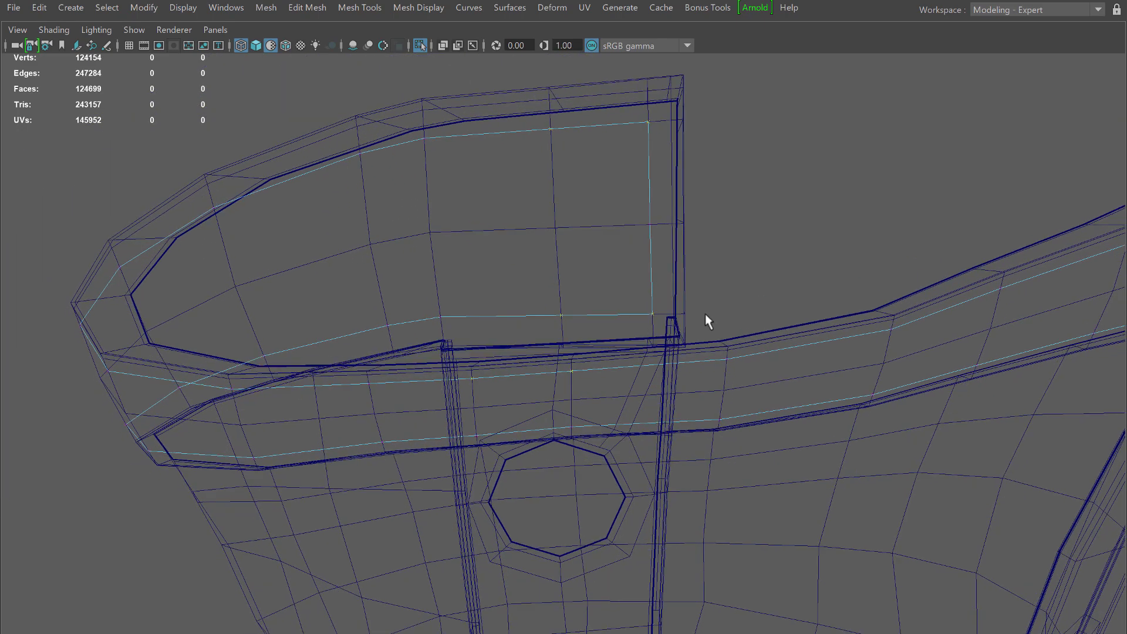
pyautogui.moveTo(703, 323); pyautogui.dragTo(509, 124)
pyautogui.keyDown('alt'); pyautogui.moveTo(767, 259); pyautogui.dragTo(732, 241, button='right'); pyautogui.keyUp('alt')
pyautogui.keyDown('alt'); pyautogui.moveTo(731, 239); pyautogui.dragTo(677, 252); pyautogui.keyUp('alt')
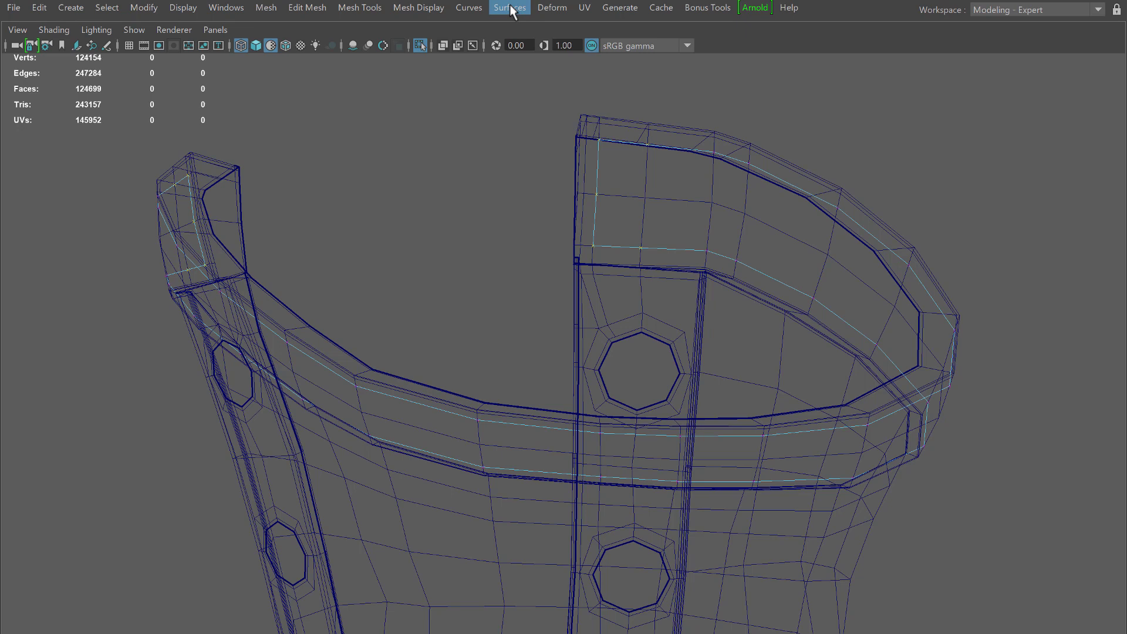
pyautogui.click(471, 9)
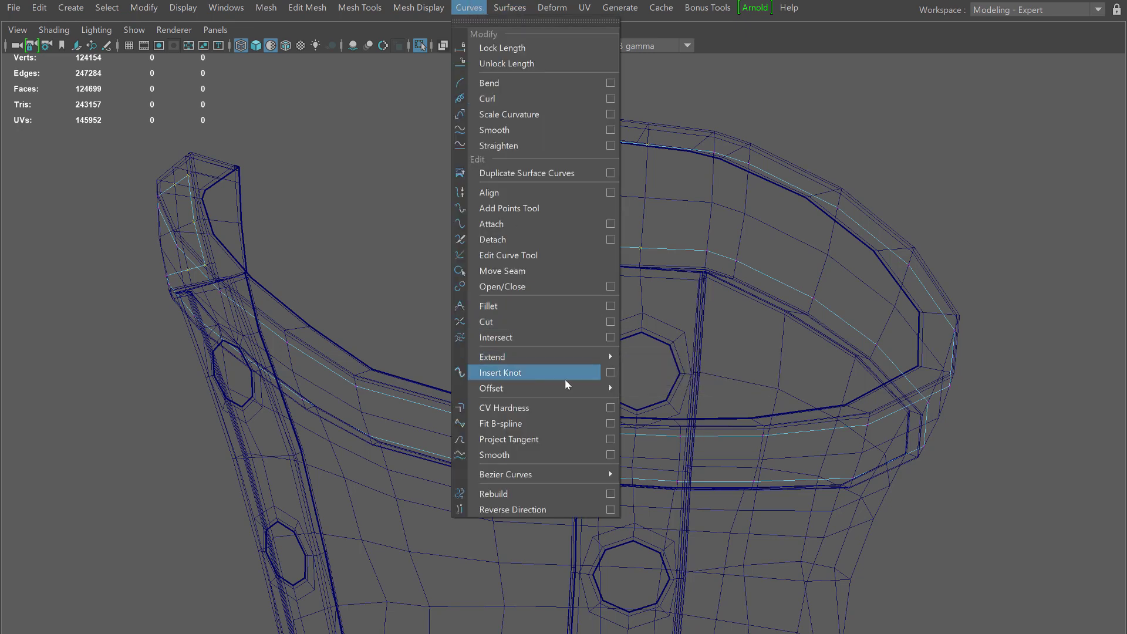
pyautogui.click(609, 374)
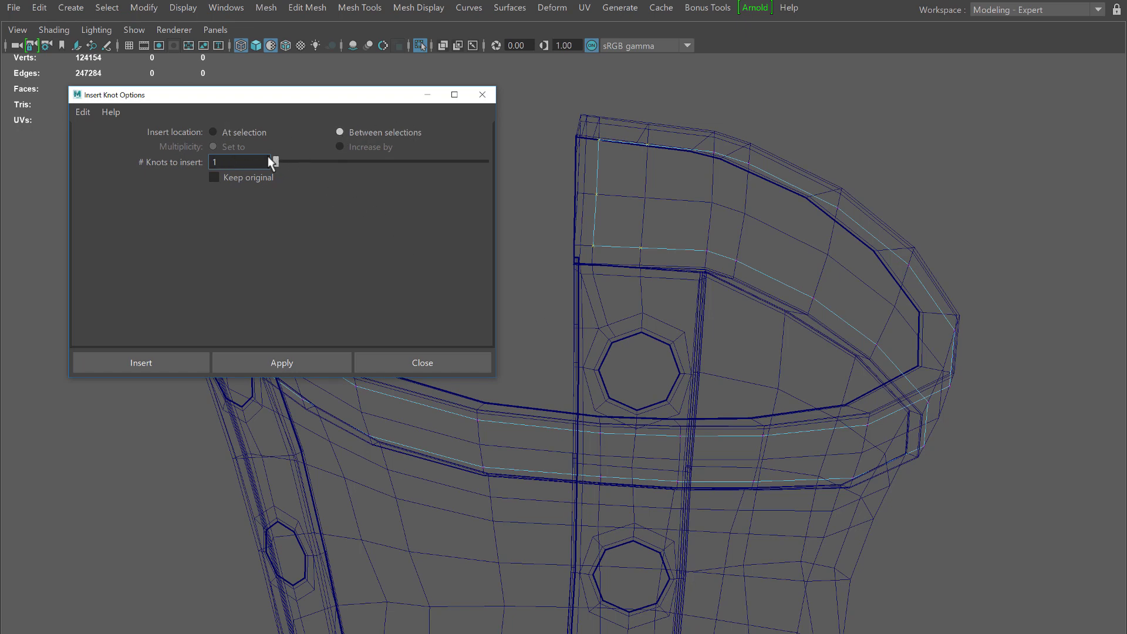
pyautogui.click(156, 359)
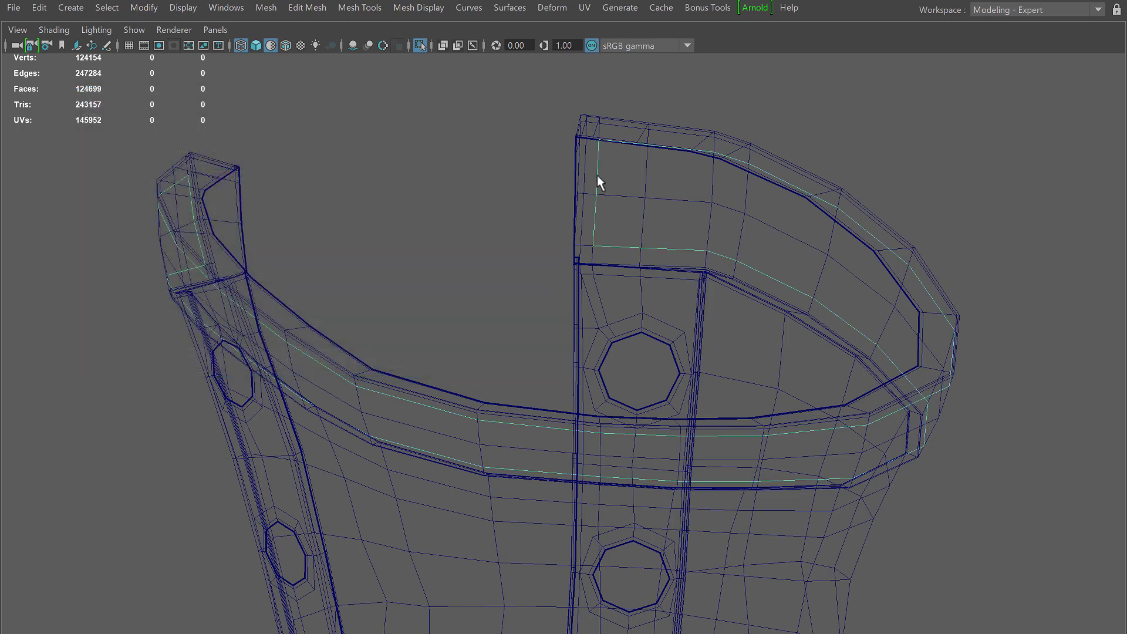
# Display the curve's points again and inspect their spacing around the collar's square corners.
pyautogui.moveTo(598, 166); pyautogui.dragTo(552, 225, button='right')
pyautogui.scroll(2, 589, 241)
pyautogui.keyDown('alt'); pyautogui.moveTo(647, 141); pyautogui.dragTo(619, 221, button='middle'); pyautogui.keyUp('alt')
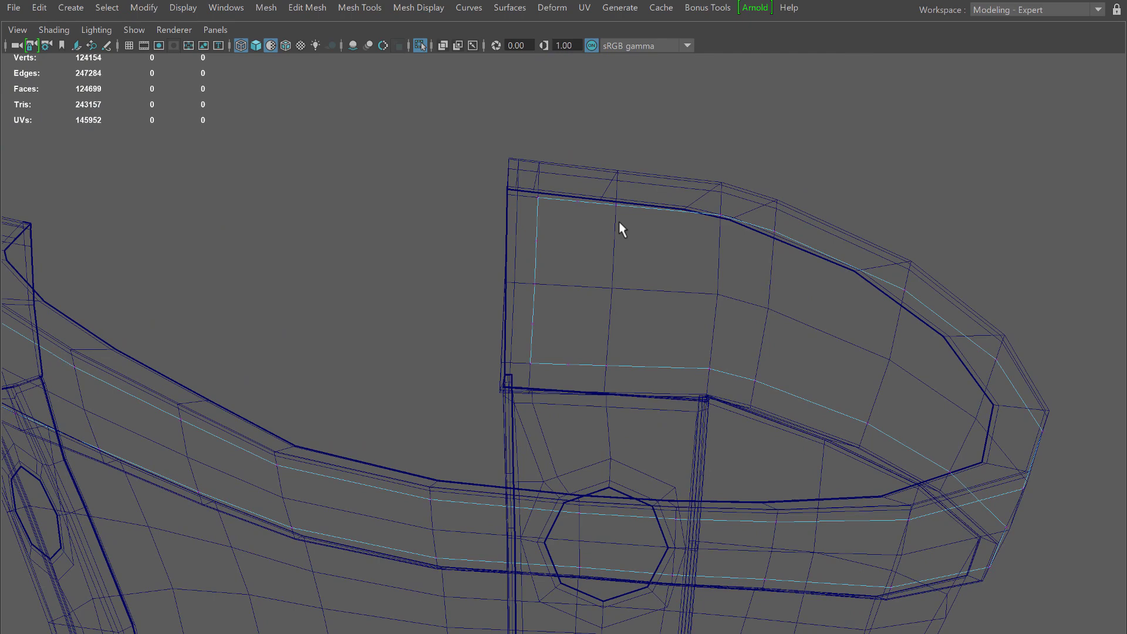
pyautogui.scroll(6, 576, 237)
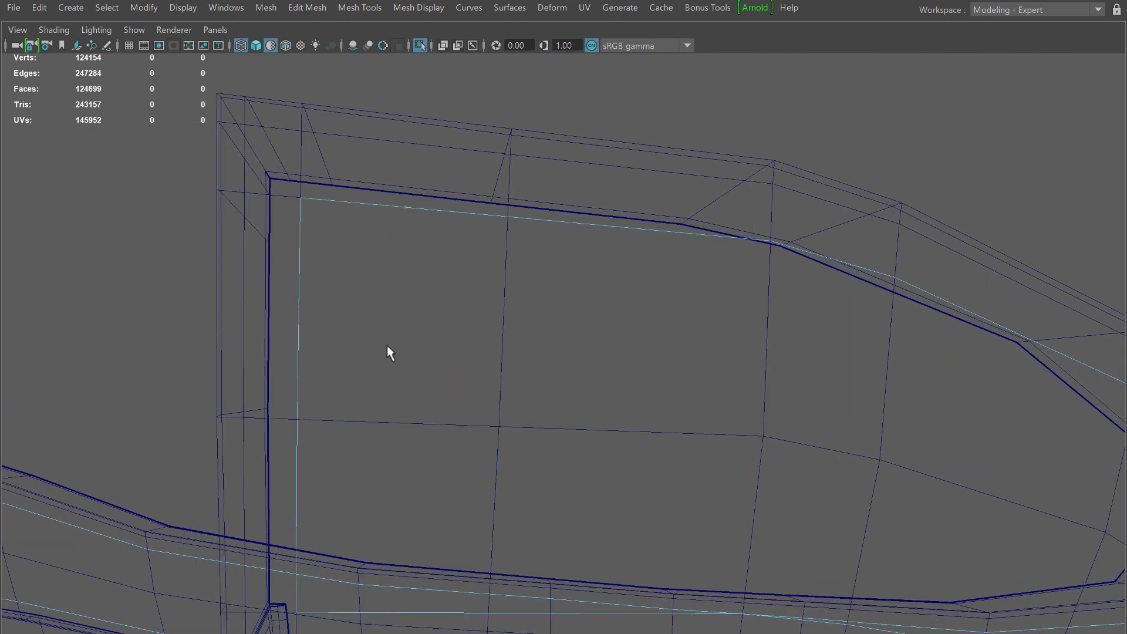
pyautogui.moveTo(232, 191); pyautogui.dragTo(611, 620)
pyautogui.scroll(-2, 560, 411)
pyautogui.keyDown('alt'); pyautogui.moveTo(562, 395); pyautogui.dragTo(565, 396); pyautogui.keyUp('alt')
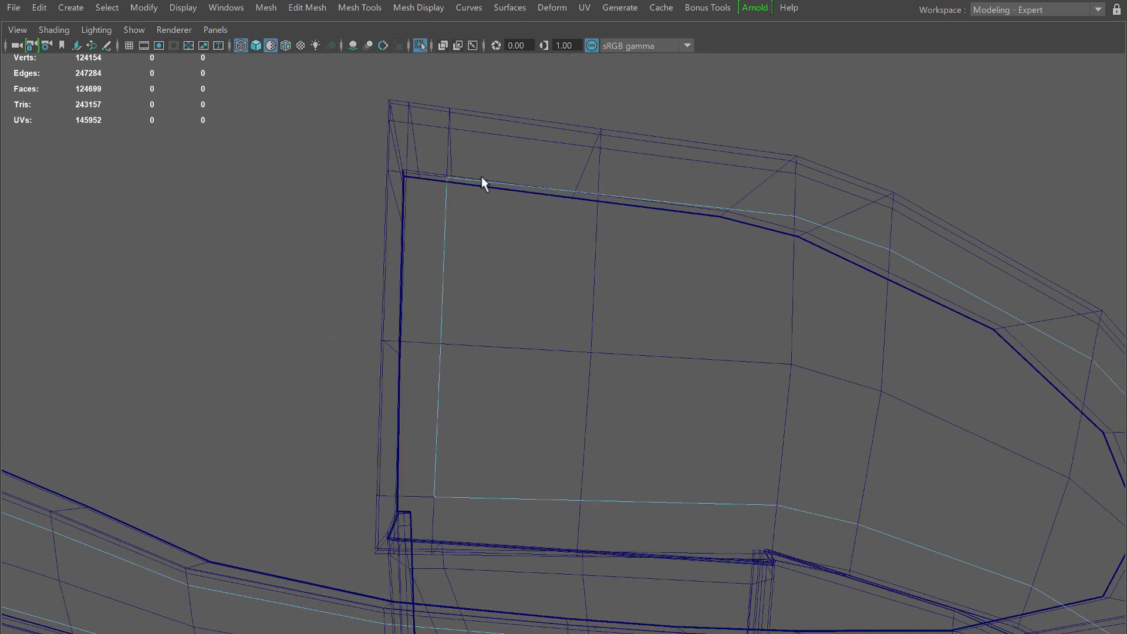
# Return to object mode, select the collar curve and rebuild it with the stored settings to round its corners.
pyautogui.moveTo(490, 177); pyautogui.dragTo(581, 152, button='right')
pyautogui.click(513, 185)
pyautogui.keyDown('ctrl'); pyautogui.click(595, 168); pyautogui.keyUp('ctrl')
pyautogui.click(472, 6)
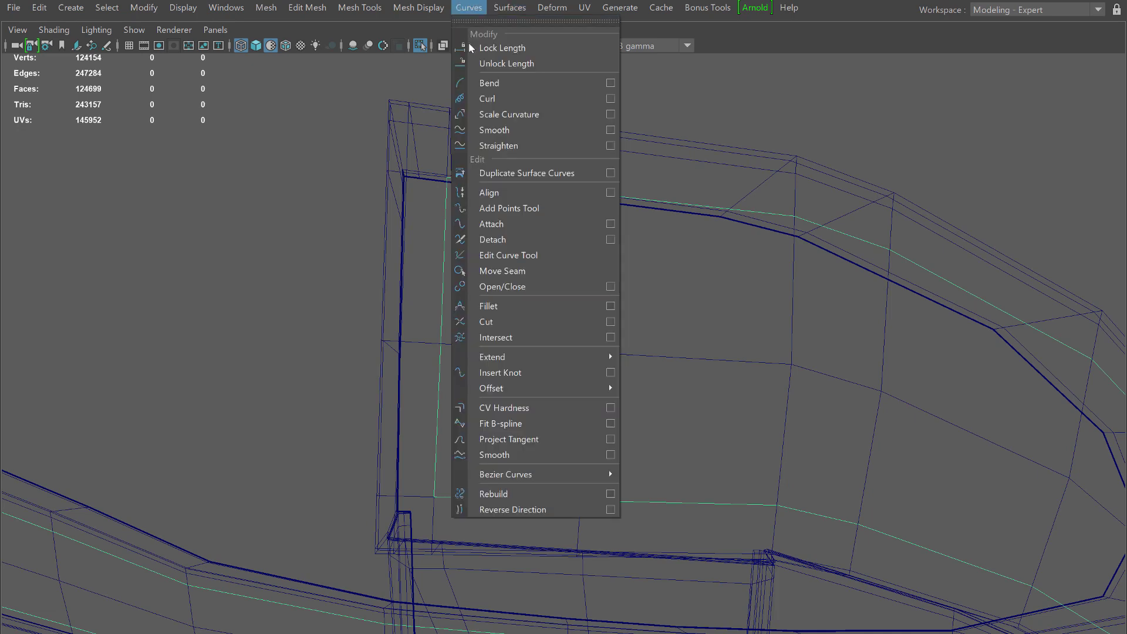
pyautogui.click(498, 499)
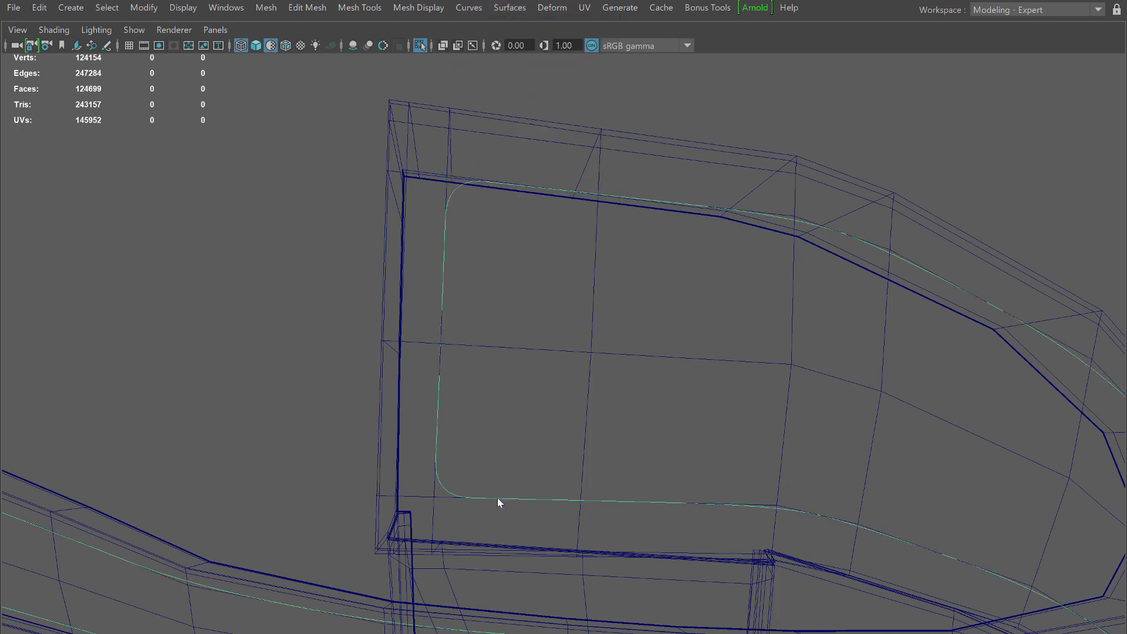
# Turn on the boot's smooth preview, compare the rebuilt curve with the collar and return to shaded display.
pyautogui.scroll(-6, 506, 433)
pyautogui.keyDown('alt'); pyautogui.moveTo(481, 352); pyautogui.dragTo(475, 486); pyautogui.keyUp('alt')
pyautogui.click(465, 449)
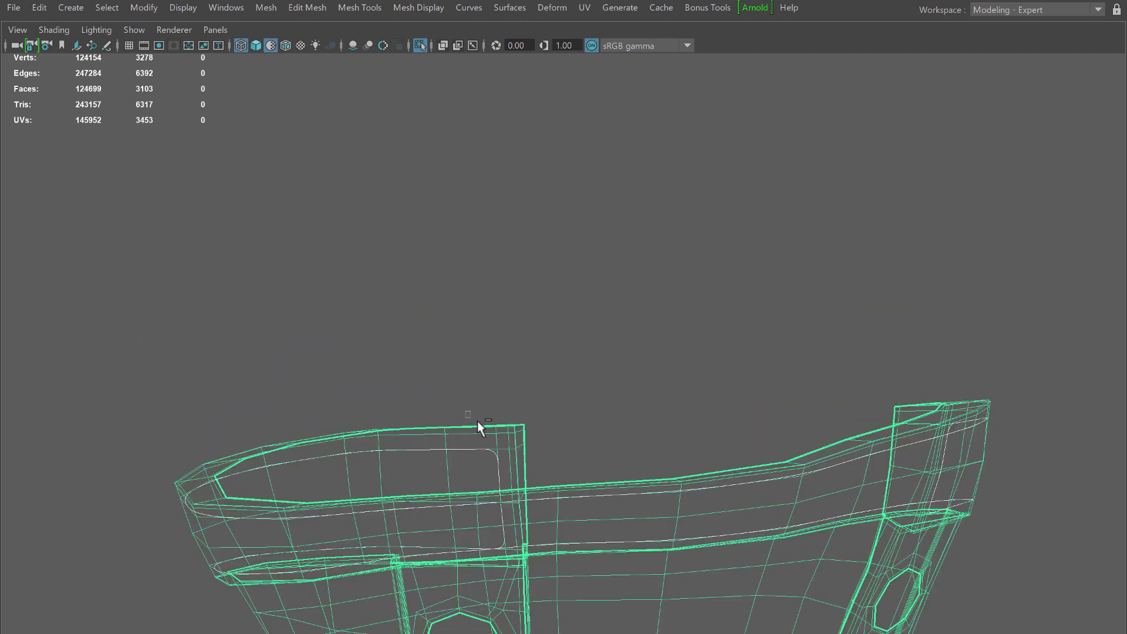
pyautogui.keyDown('ctrl'); pyautogui.click(495, 435); pyautogui.keyUp('ctrl')
pyautogui.keyDown('alt'); pyautogui.moveTo(496, 435); pyautogui.dragTo(504, 320); pyautogui.keyUp('alt')
pyautogui.click(512, 332)
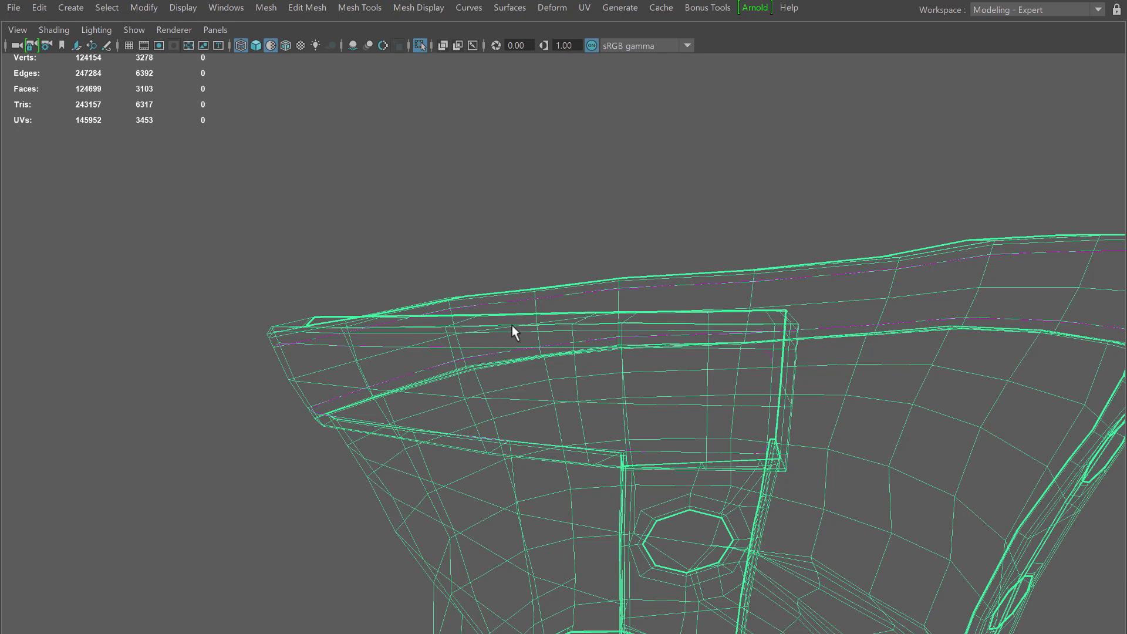
pyautogui.press('3')
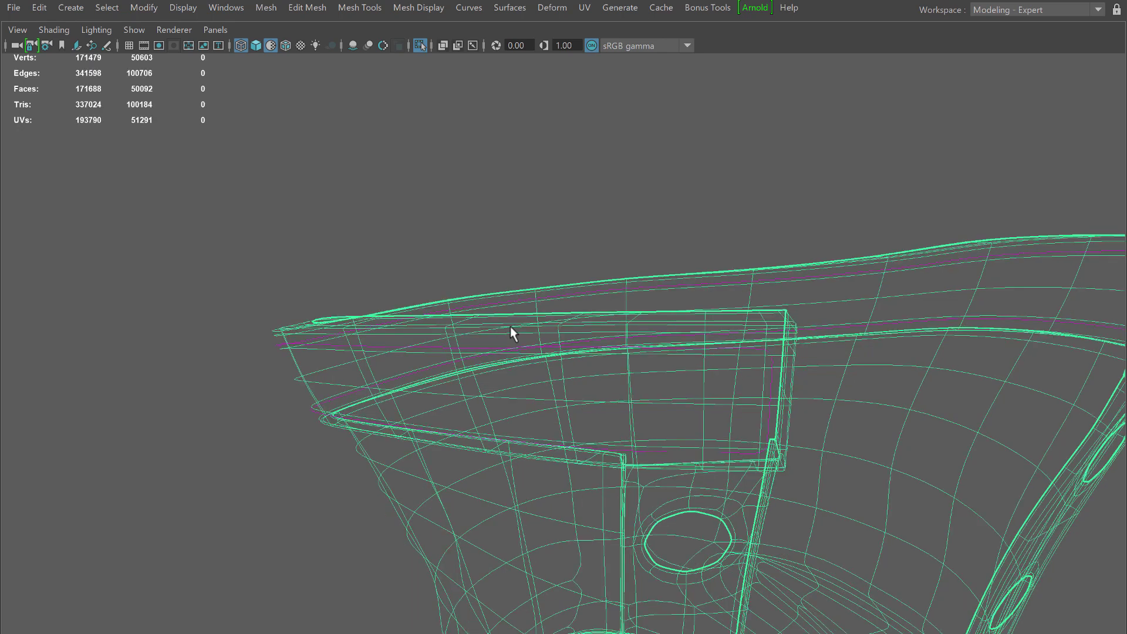
pyautogui.click(582, 196)
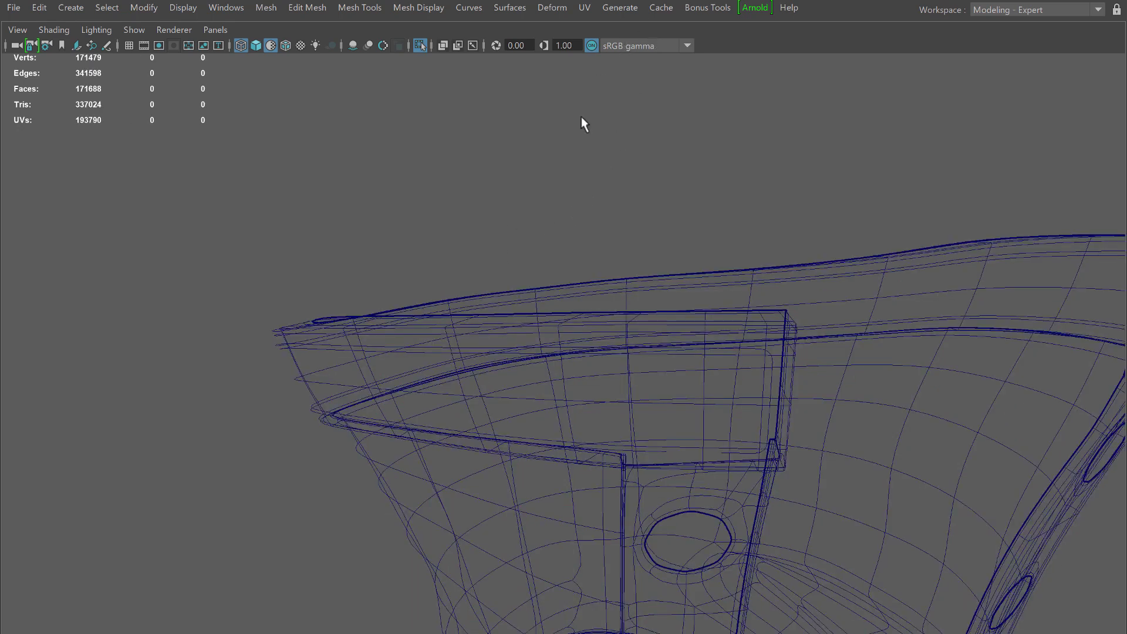
pyautogui.press('5')
pyautogui.moveTo(465, 206)
pyautogui.keyDown('alt'); pyautogui.mouseDown()
pyautogui.moveTo(576, 192)
pyautogui.moveTo(458, 276)
pyautogui.moveTo(531, 297)
pyautogui.moveTo(573, 290)
pyautogui.moveTo(484, 297)
pyautogui.moveTo(538, 280)
pyautogui.moveTo(461, 307)
pyautogui.moveTo(511, 297)
pyautogui.moveTo(536, 306)
pyautogui.mouseUp(); pyautogui.keyUp('alt')
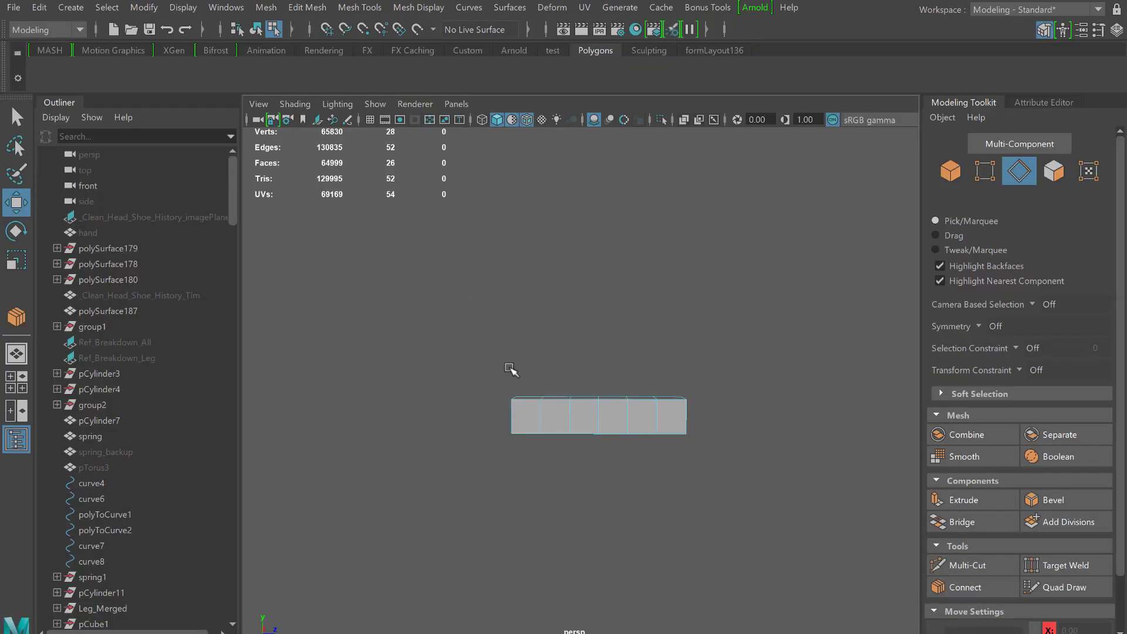
# Add a Bend deformer to the segmented box and set its handle's X rotation to 90.
pyautogui.click(558, 411)
pyautogui.click(552, 7)
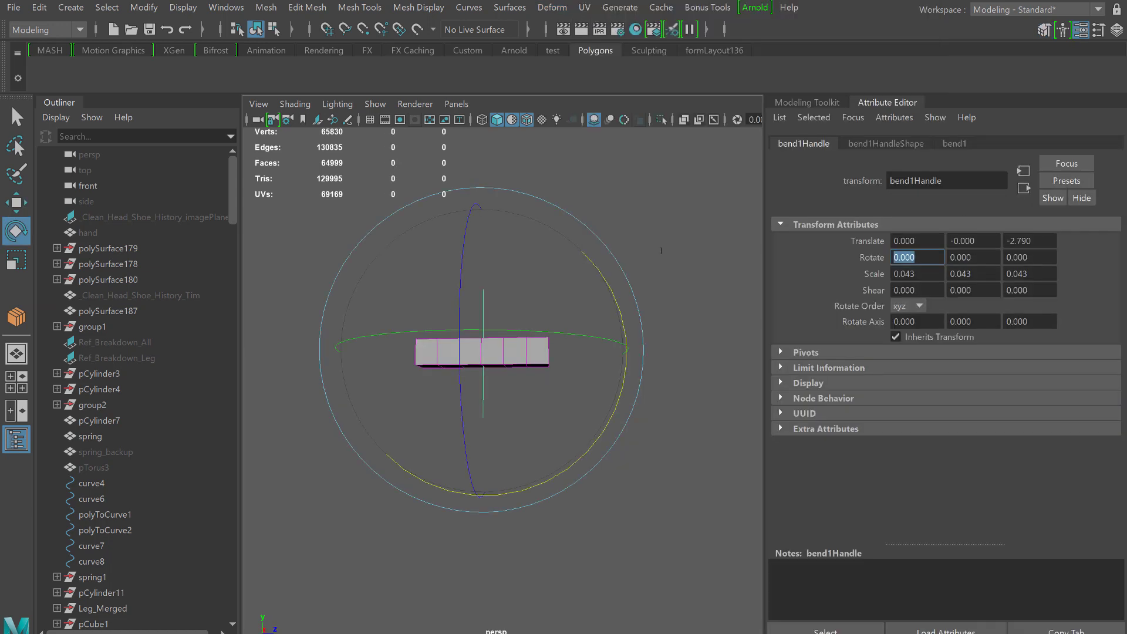
pyautogui.write('90')
pyautogui.press('Return')
# Try a curvature of about 32 on the bend deformer, then undo it.
pyautogui.click(886, 143)
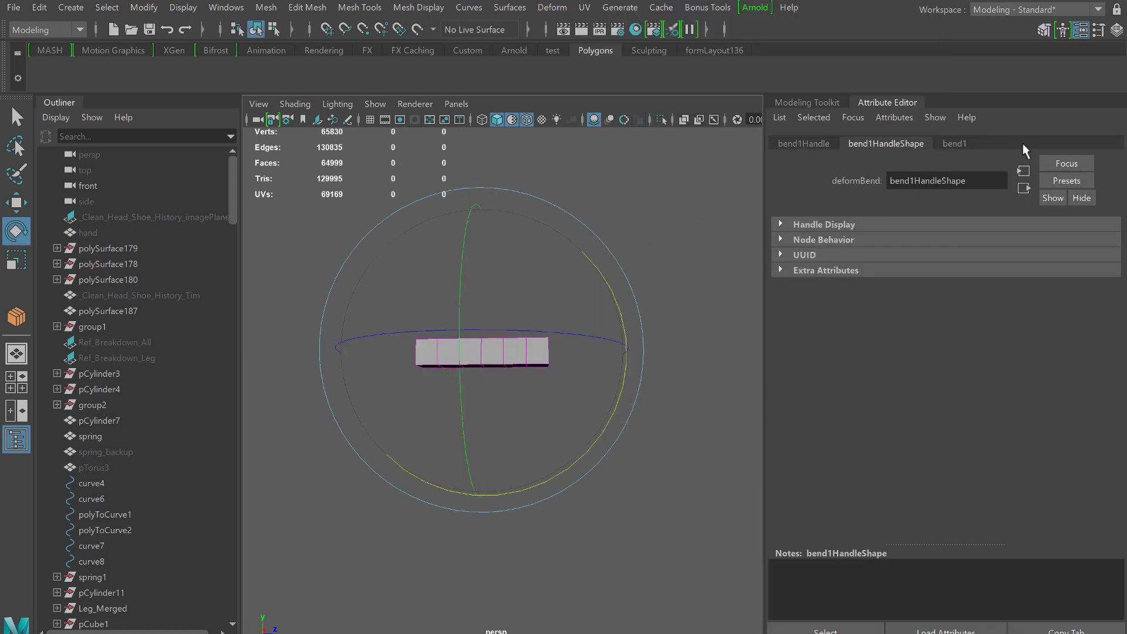
pyautogui.click(957, 144)
pyautogui.moveTo(1031, 239); pyautogui.dragTo(1047, 238)
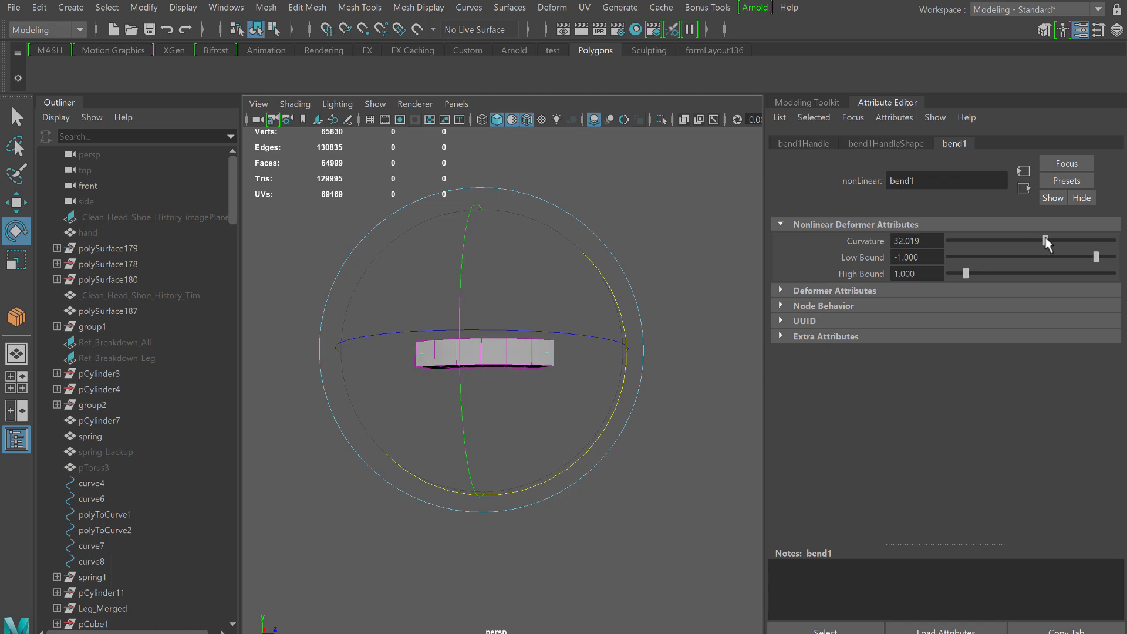
pyautogui.hotkey('ctrl', 'z')
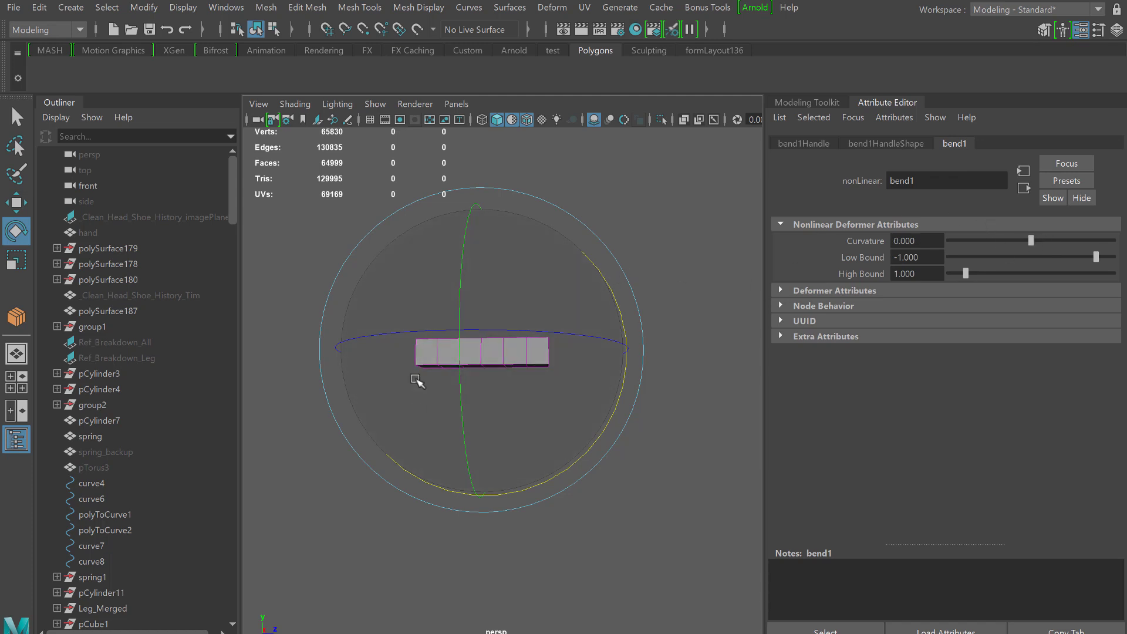
# Rotate the bend handle to the correct axis and raise its curvature until the box bends into a shallow upward arc.
pyautogui.moveTo(461, 307); pyautogui.dragTo(524, 358)
pyautogui.keyDown('alt'); pyautogui.moveTo(525, 357); pyautogui.dragTo(531, 352, button='middle'); pyautogui.keyUp('alt')
pyautogui.moveTo(326, 342); pyautogui.dragTo(379, 300)
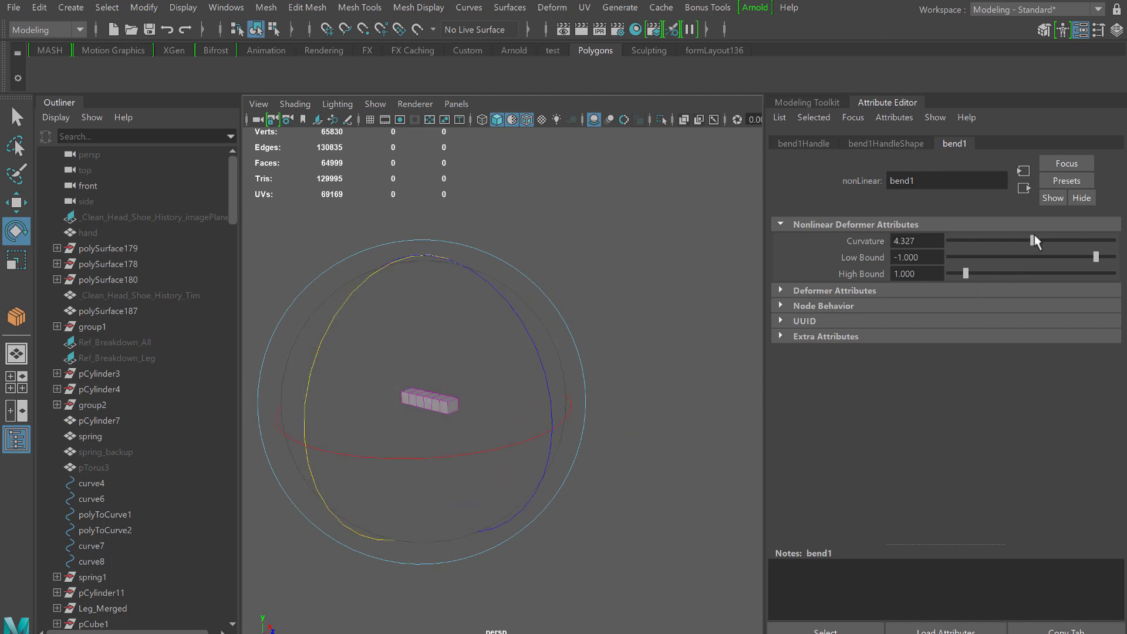
pyautogui.moveTo(1034, 239); pyautogui.dragTo(1039, 239)
pyautogui.keyDown('alt'); pyautogui.moveTo(492, 386); pyautogui.dragTo(592, 330); pyautogui.keyUp('alt')
pyautogui.keyDown('alt'); pyautogui.moveTo(591, 329); pyautogui.dragTo(632, 339, button='right'); pyautogui.keyUp('alt')
pyautogui.keyDown('alt'); pyautogui.moveTo(632, 339); pyautogui.dragTo(590, 354, button='middle'); pyautogui.keyUp('alt')
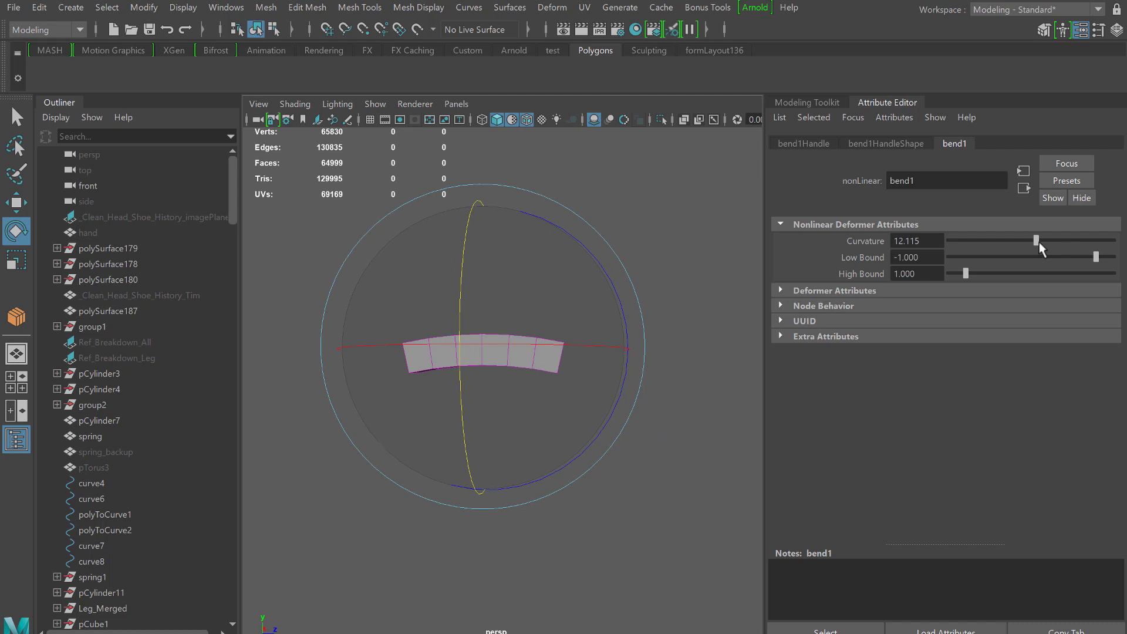
pyautogui.moveTo(1039, 243); pyautogui.dragTo(1042, 242)
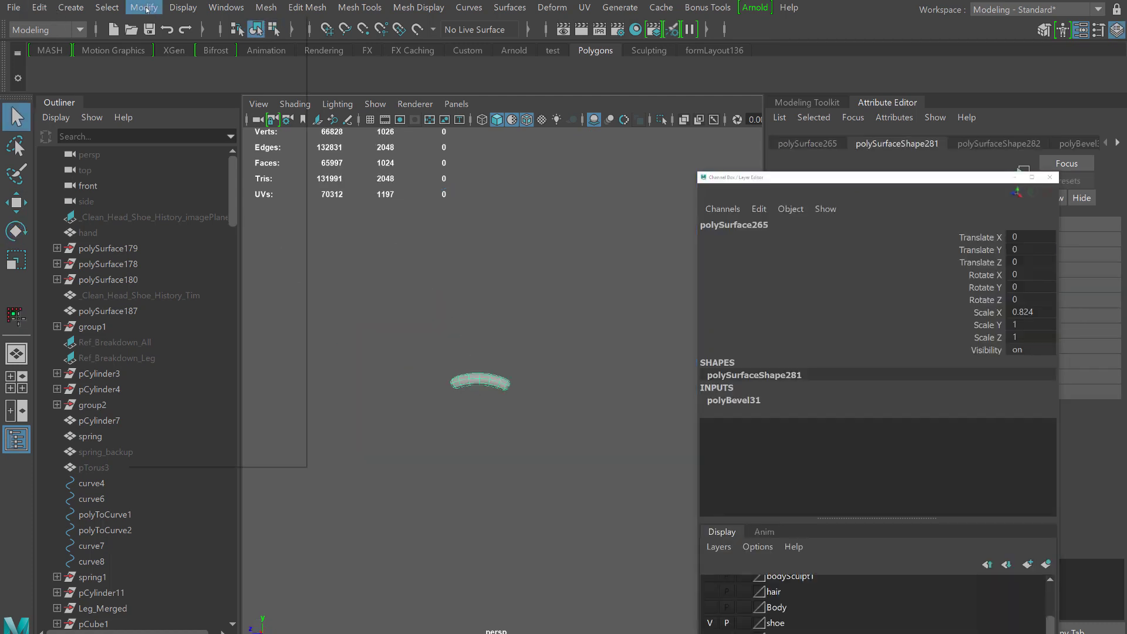
# Delete the construction history of the bent, beveled stitch mesh and activate the Move tool.
pyautogui.click(144, 7)
pyautogui.moveTo(183, 166)
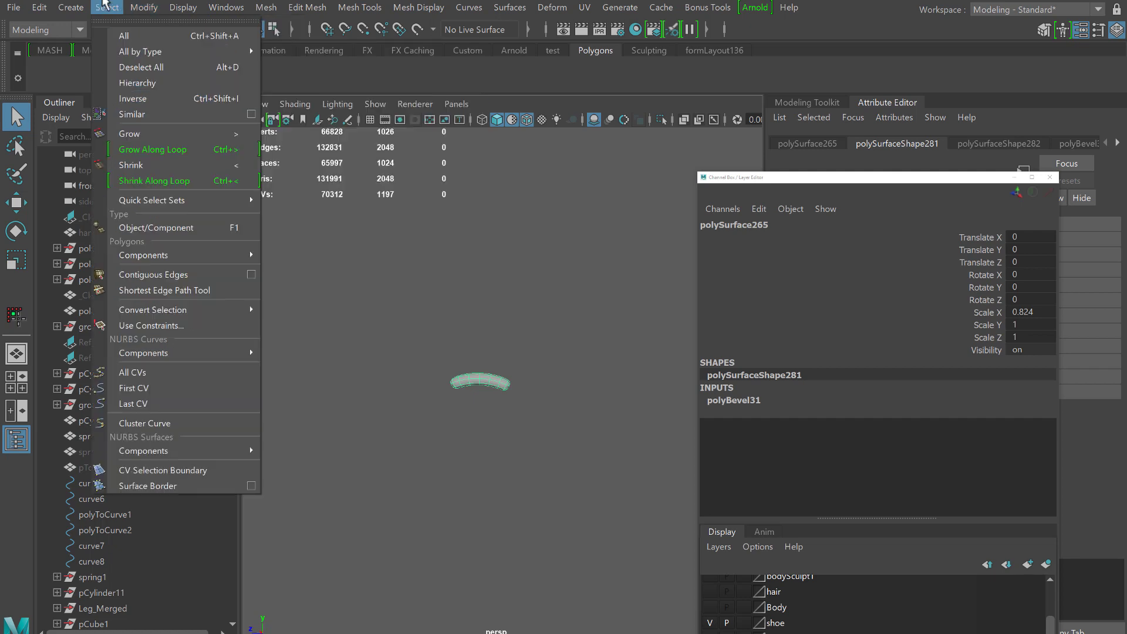
pyautogui.moveTo(40, 7)
pyautogui.moveTo(84, 193)
pyautogui.click(401, 211)
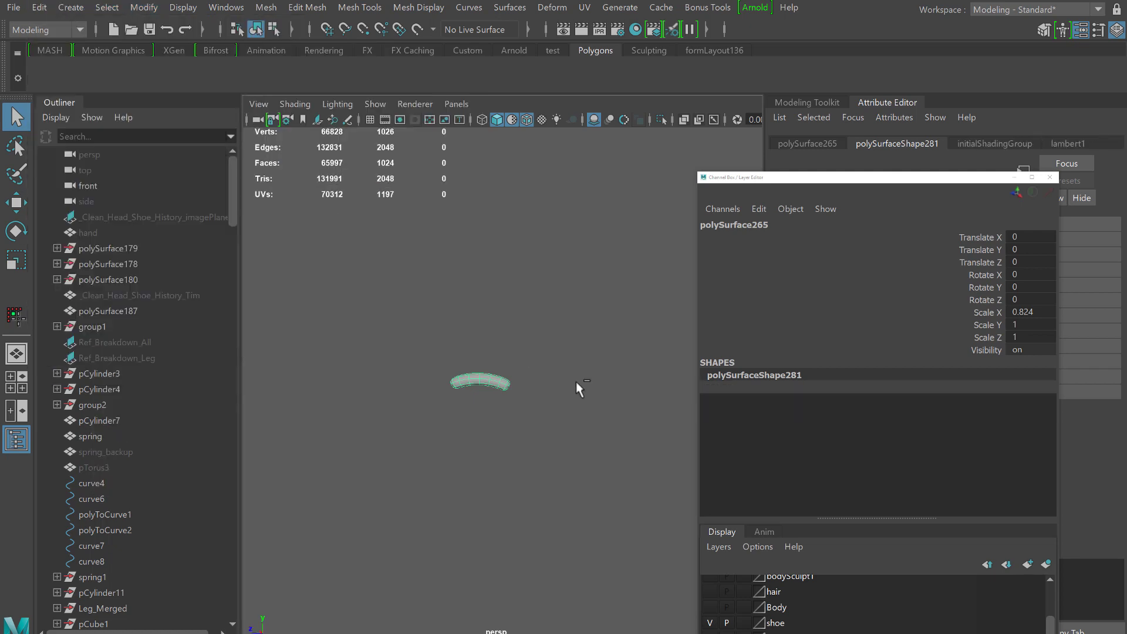
pyautogui.press('w')
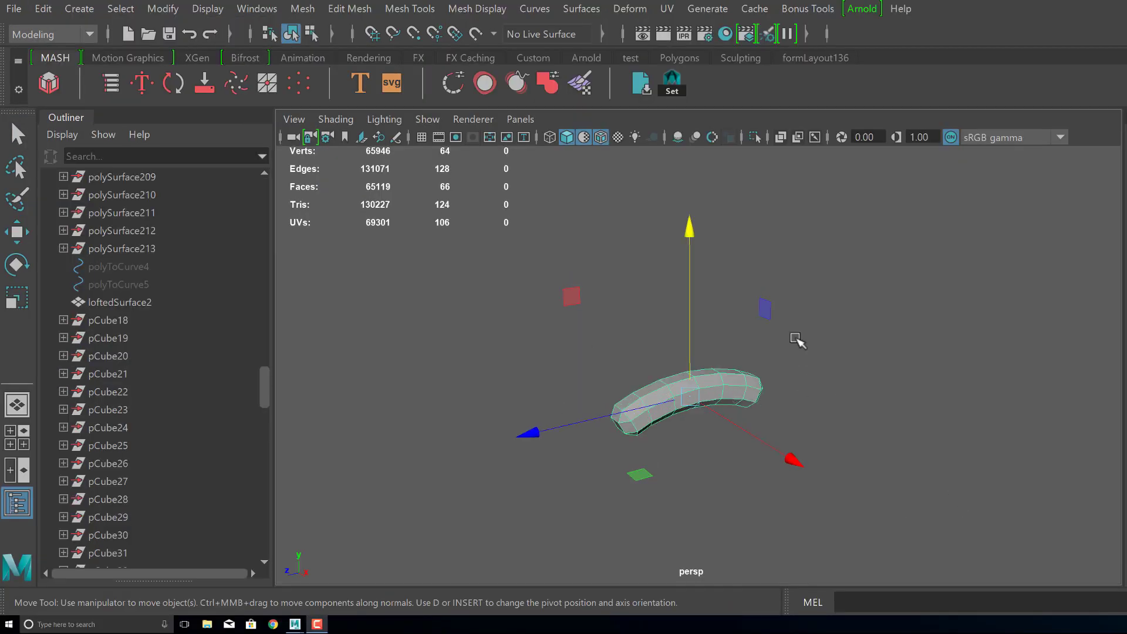
pyautogui.click(673, 13)
pyautogui.click(707, 43)
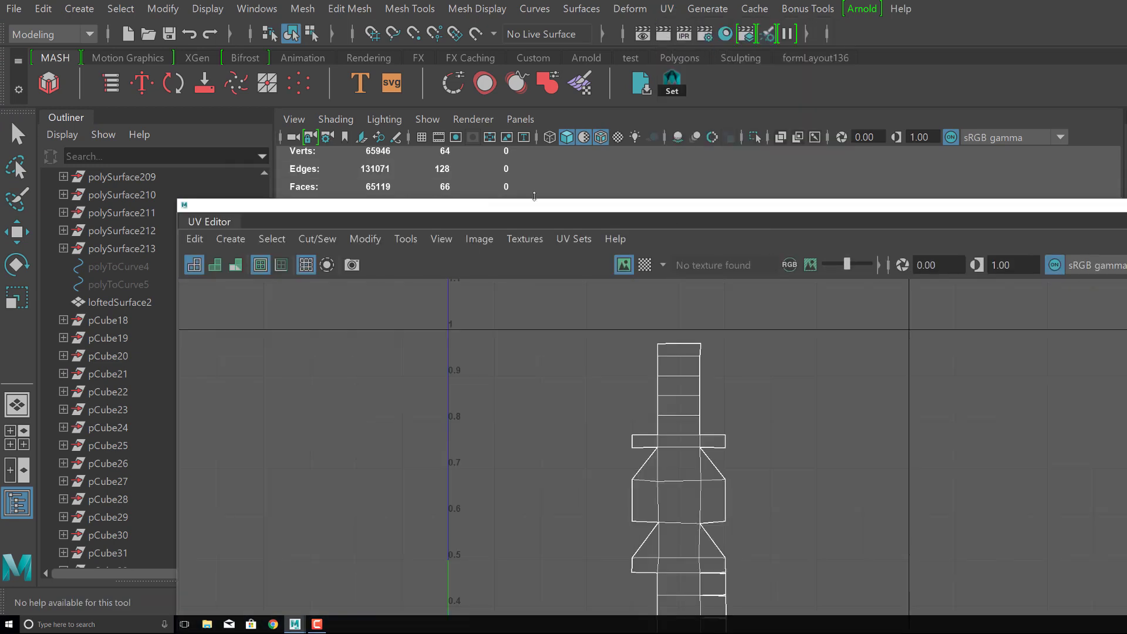
pyautogui.moveTo(554, 221); pyautogui.dragTo(1121, 97)
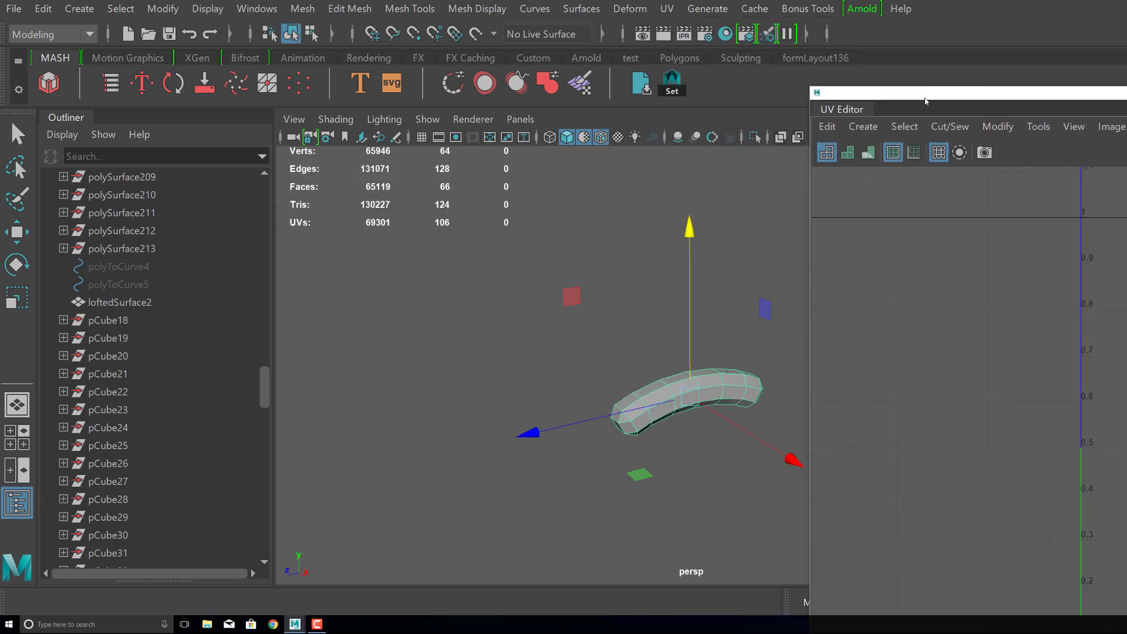
pyautogui.moveTo(928, 89); pyautogui.dragTo(556, 73)
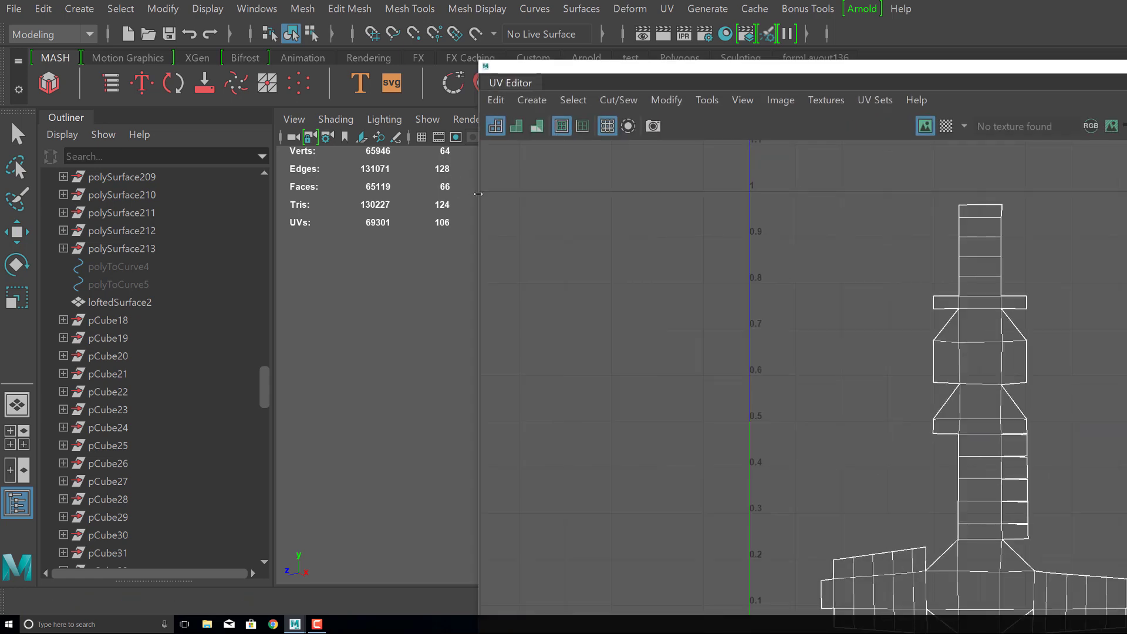
pyautogui.moveTo(479, 194); pyautogui.dragTo(764, 190)
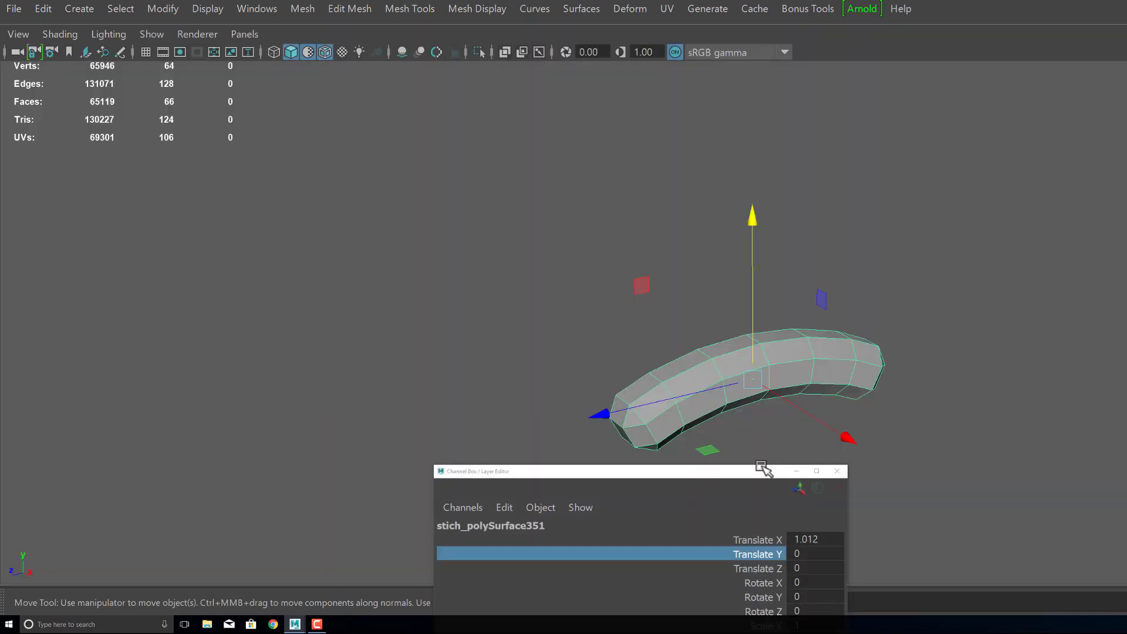
# Open the UV Editor, narrow its window and arrange it beside the stitch mesh in the viewport.
pyautogui.click(667, 9)
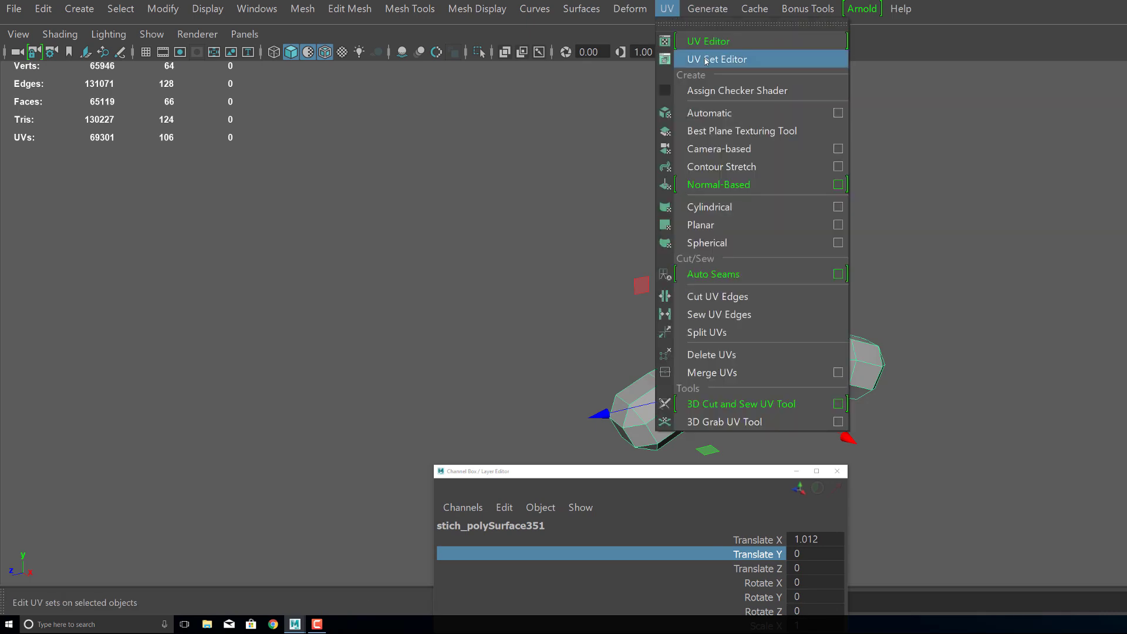
pyautogui.click(710, 52)
pyautogui.moveTo(689, 202); pyautogui.dragTo(433, 48)
pyautogui.moveTo(1126, 318); pyautogui.dragTo(654, 320)
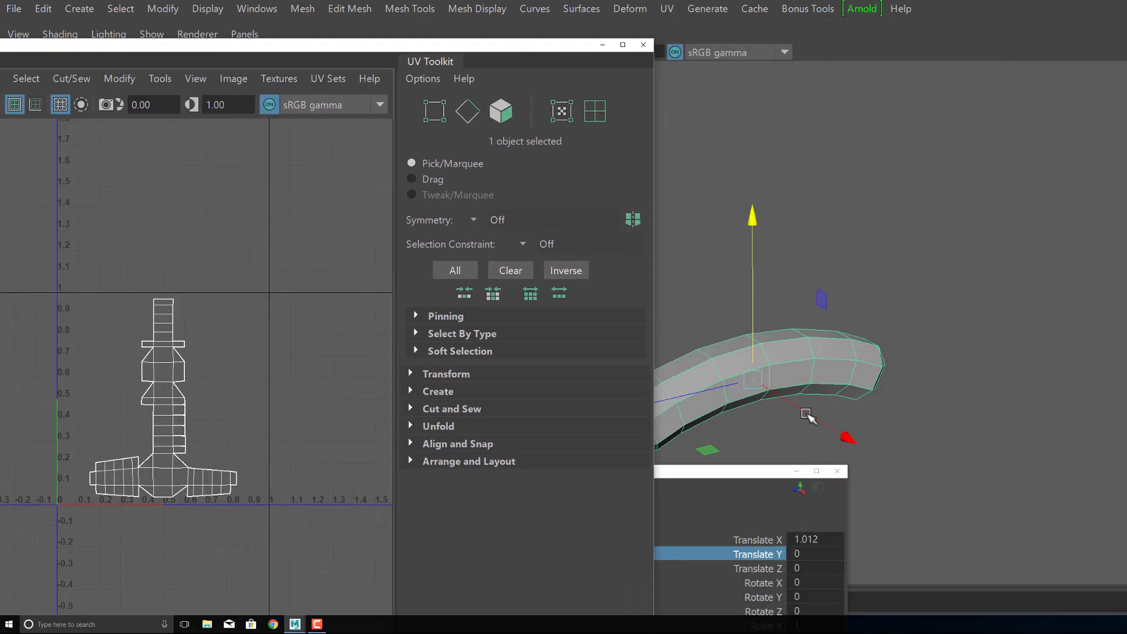
pyautogui.keyDown('alt'); pyautogui.moveTo(863, 282); pyautogui.dragTo(1088, 235, button='middle'); pyautogui.keyUp('alt')
pyautogui.moveTo(422, 46); pyautogui.dragTo(573, 36)
# Apply a Planar UV projection to the whole stitch mesh and check its projection in the viewport.
pyautogui.click(138, 72)
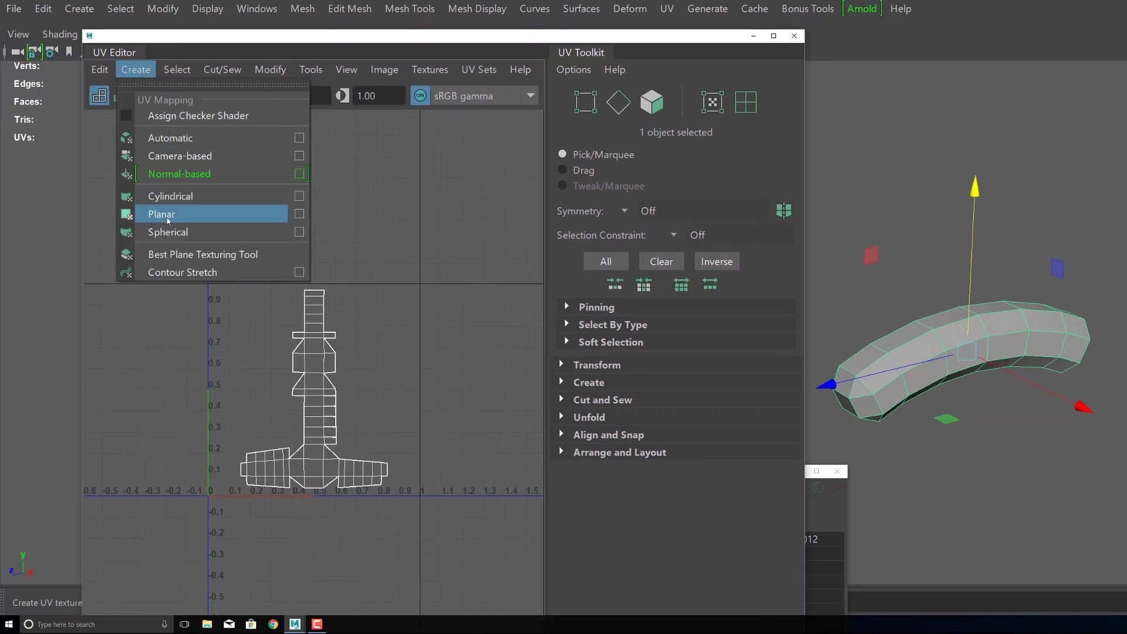
pyautogui.click(155, 212)
pyautogui.keyDown('alt'); pyautogui.moveTo(1001, 341); pyautogui.dragTo(1006, 305); pyautogui.keyUp('alt')
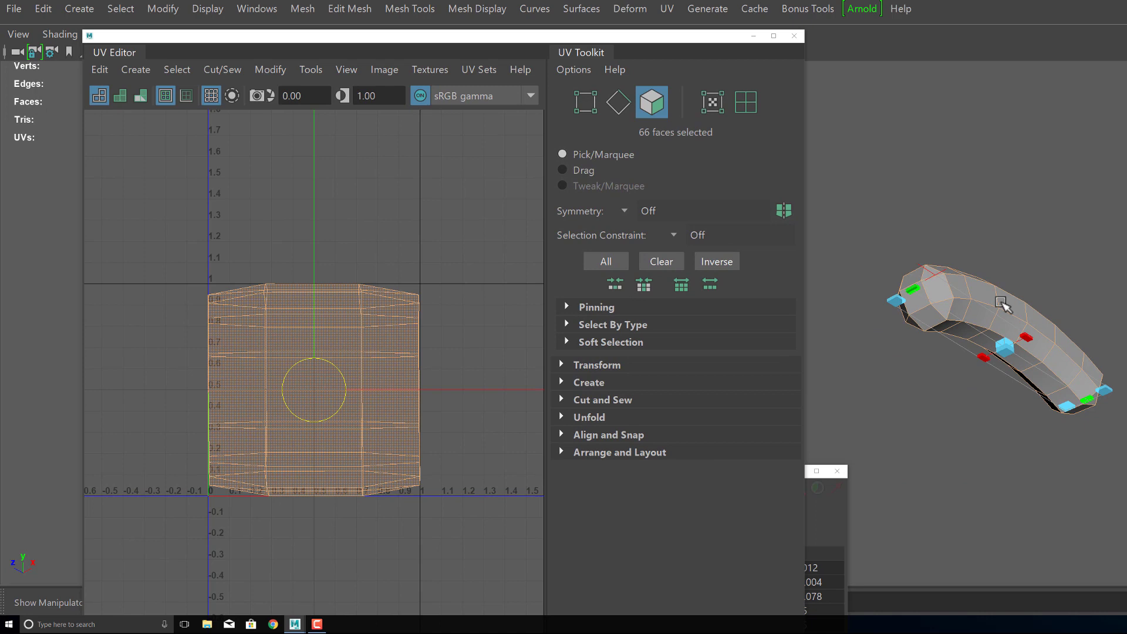
# Select the edge loops around both end caps of the stitch mesh and a lengthwise seam between them.
pyautogui.press('q')
pyautogui.press('F10')
pyautogui.click(942, 315)
pyautogui.keyDown('alt'); pyautogui.moveTo(991, 352); pyautogui.dragTo(886, 270); pyautogui.keyUp('alt')
pyautogui.doubleClick(956, 341)
pyautogui.keyDown('shift'); pyautogui.doubleClick(944, 314); pyautogui.keyUp('shift')
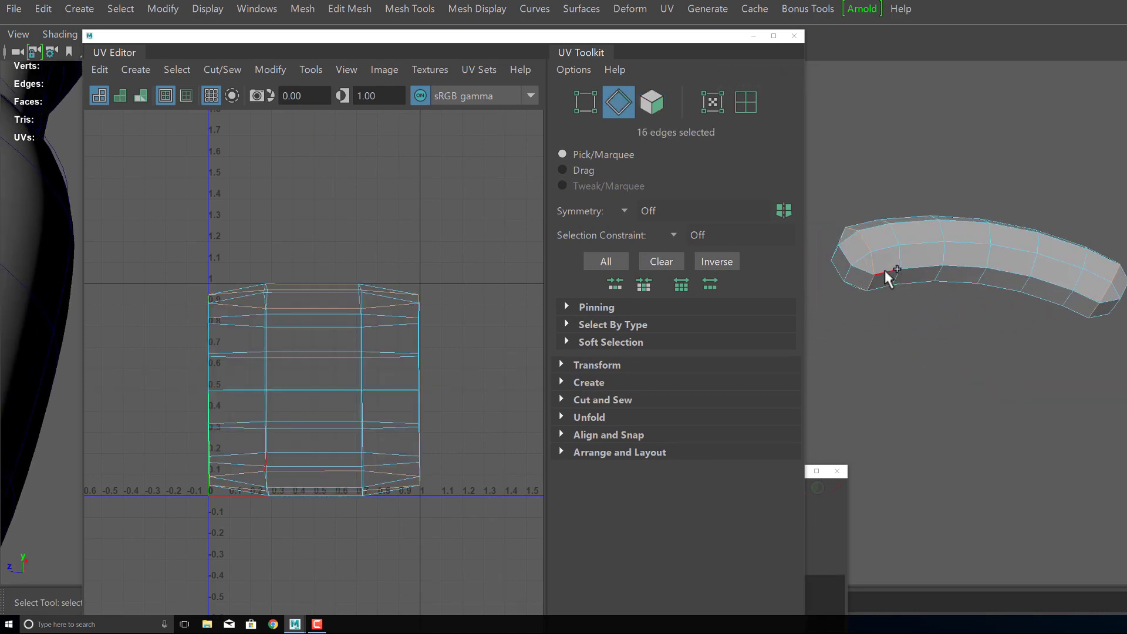
# Cut the UVs along the selected edges and unfold them into a body shell and two cap shells.
pyautogui.keyDown('shift'); pyautogui.rightClick(283, 313); pyautogui.keyUp('shift')
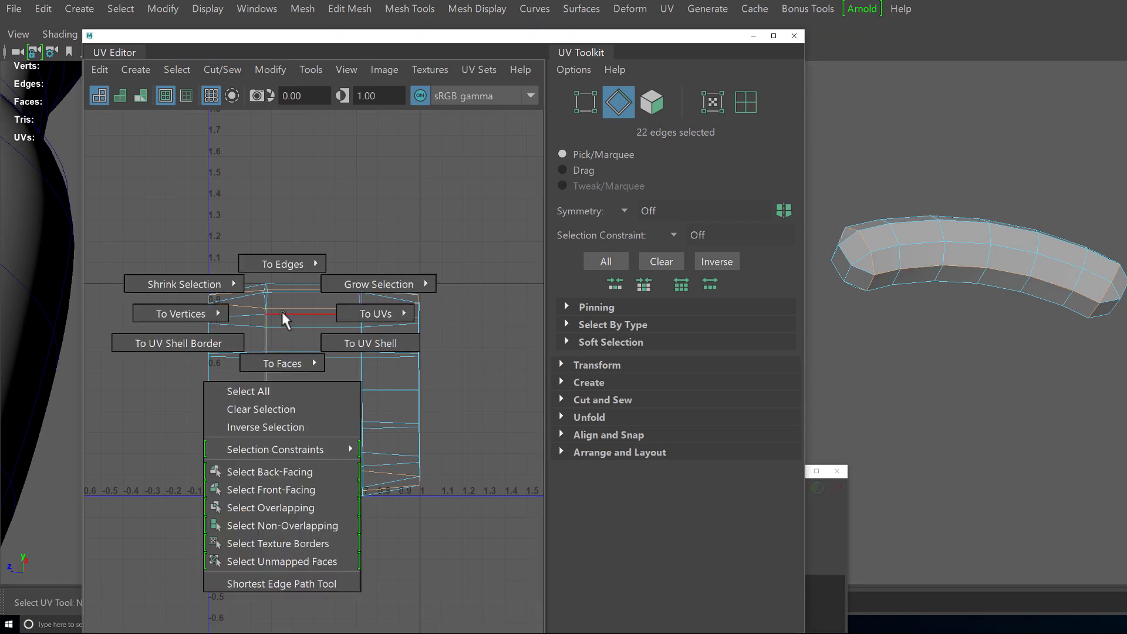
pyautogui.keyDown('shift'); pyautogui.moveTo(282, 312); pyautogui.dragTo(276, 162, button='right'); pyautogui.keyUp('shift')
pyautogui.rightClick(372, 302)
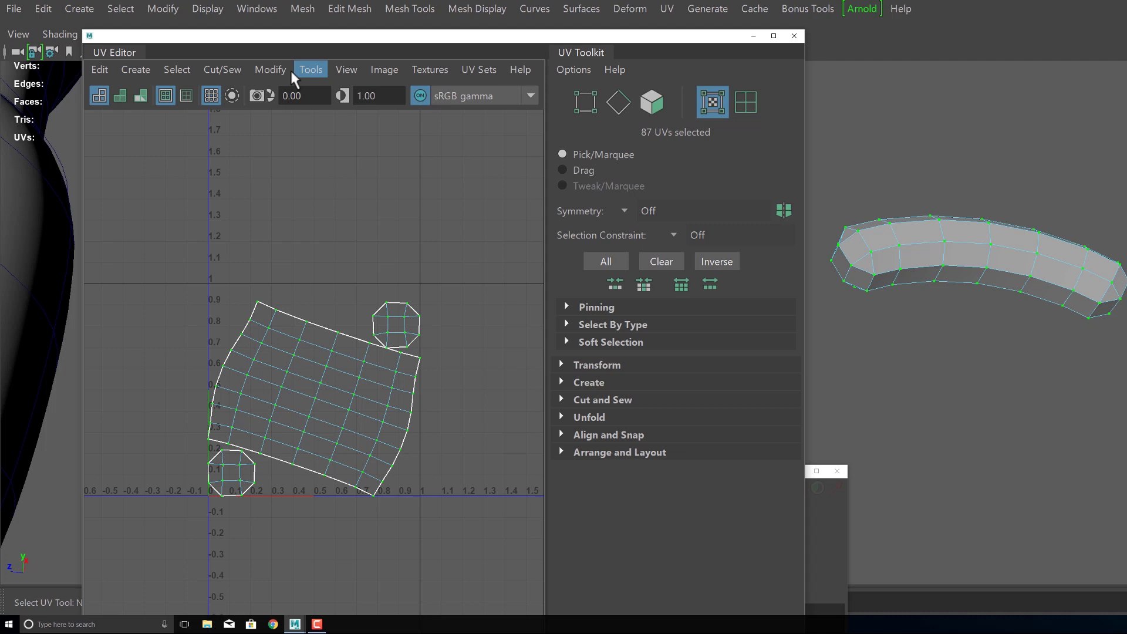
pyautogui.scroll(-2, 337, 223)
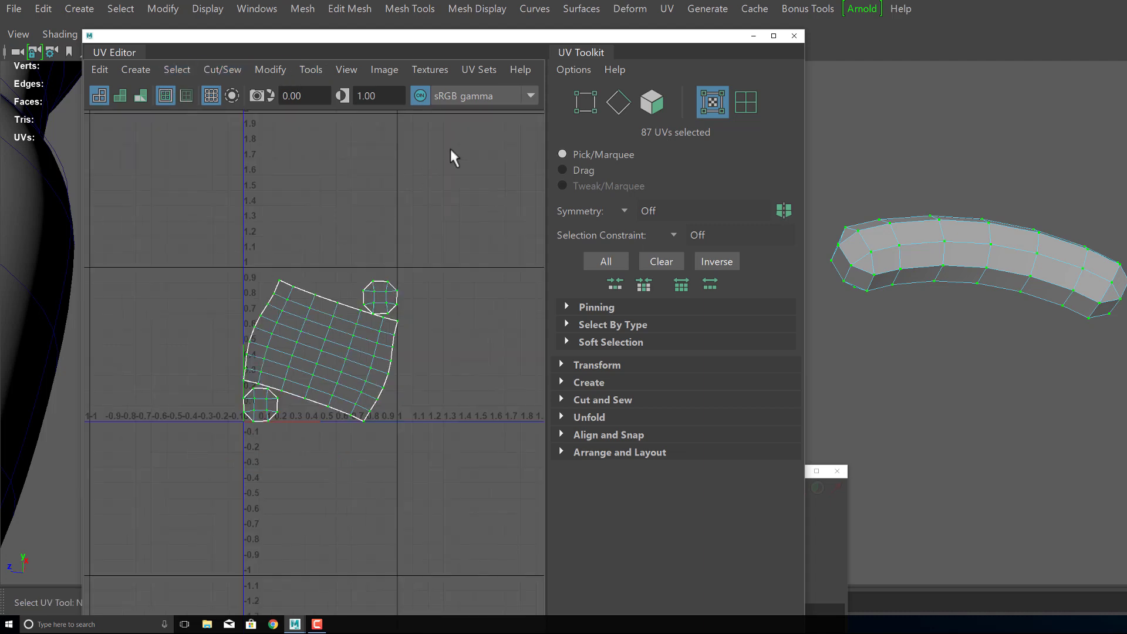
# Maximize the UV Editor and turn on the checker map for the stitch mesh.
pyautogui.click(744, 106)
pyautogui.click(714, 110)
pyautogui.moveTo(487, 35); pyautogui.dragTo(604, 36)
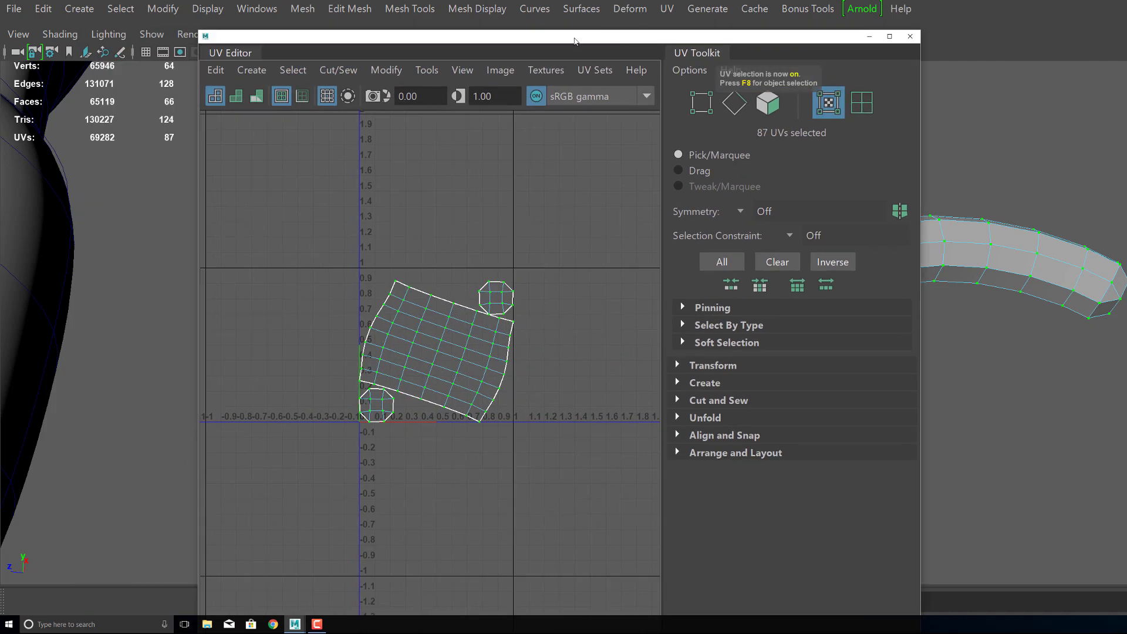
pyautogui.click(889, 37)
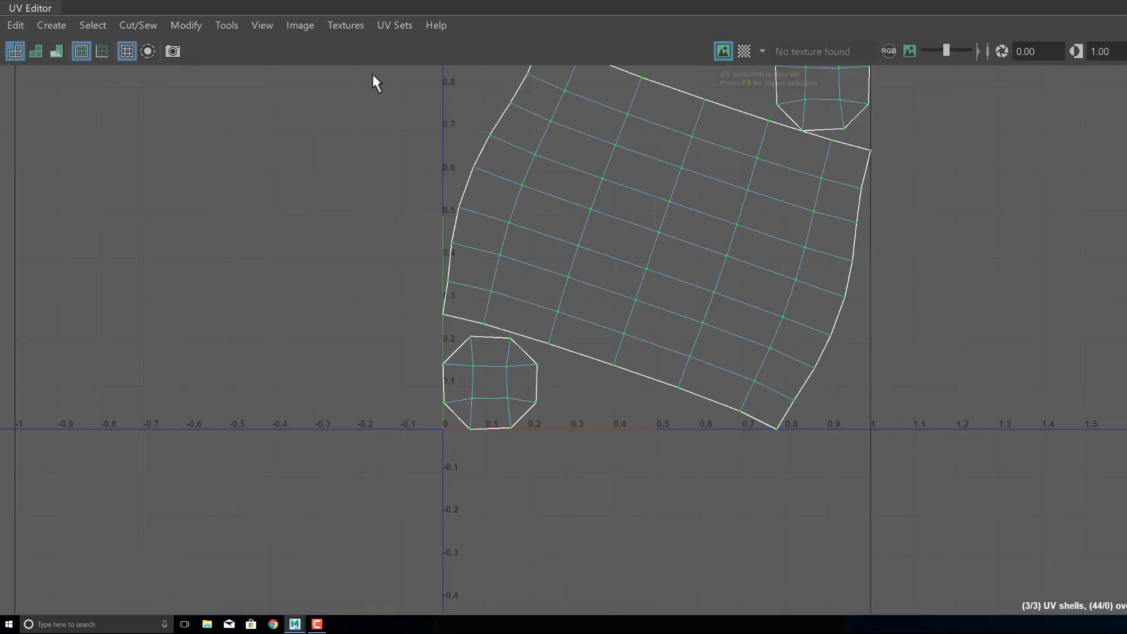
pyautogui.click(745, 51)
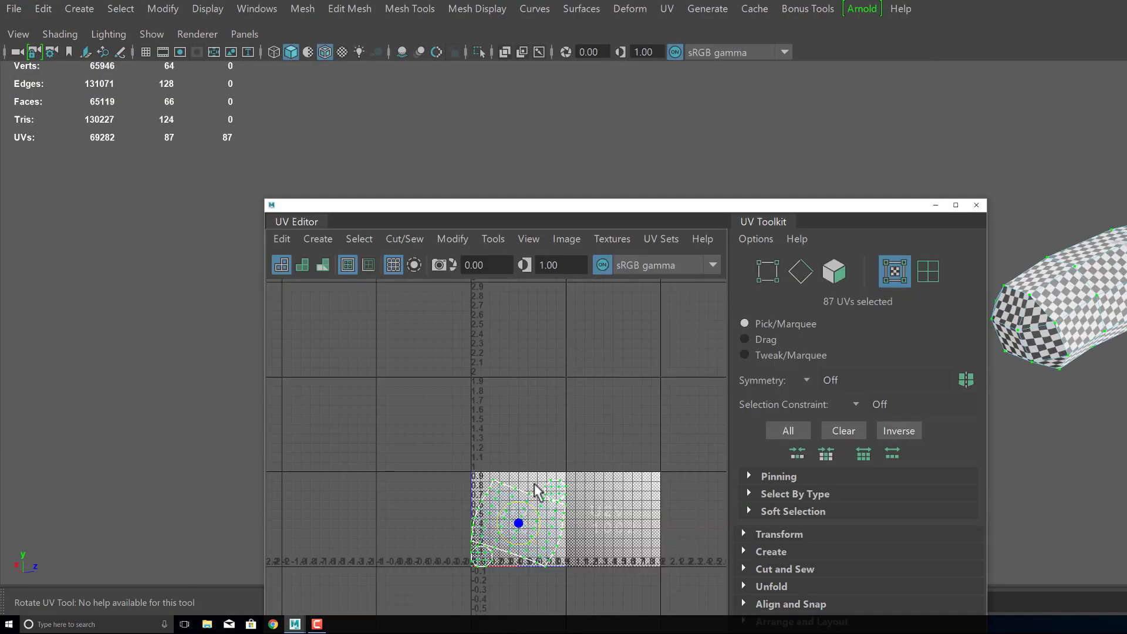
# Rotate the UV shells until the body shell is upright and place the lower cap shell above it beside the other cap.
pyautogui.moveTo(531, 509); pyautogui.dragTo(527, 506)
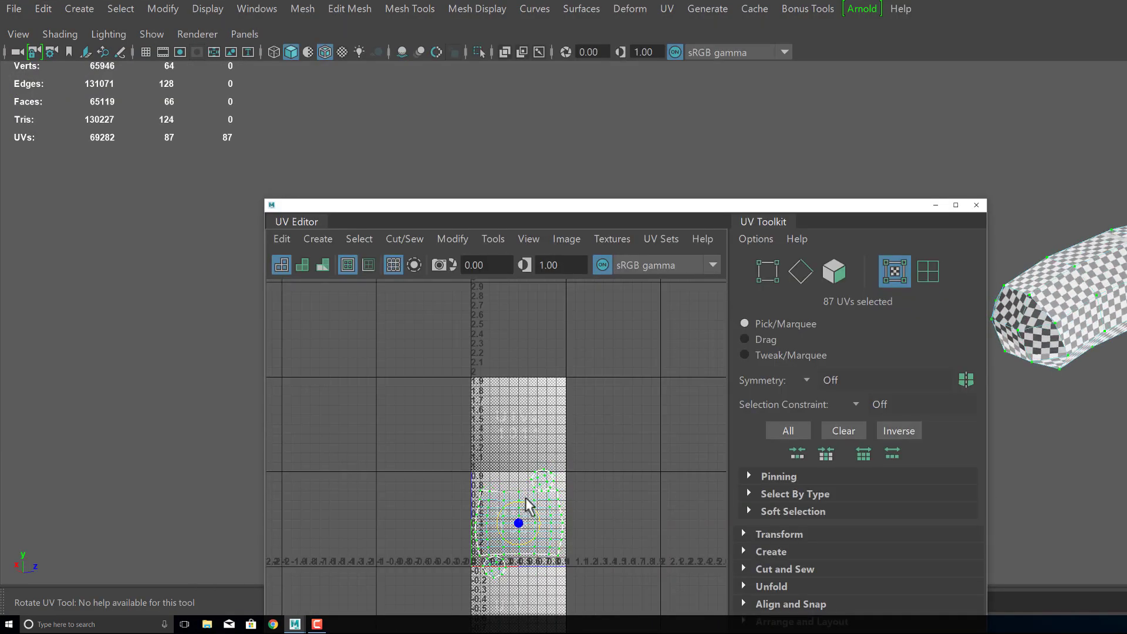
pyautogui.scroll(5, 535, 521)
pyautogui.keyDown('alt'); pyautogui.moveTo(539, 520); pyautogui.dragTo(588, 441, button='middle'); pyautogui.keyUp('alt')
pyautogui.moveTo(501, 507); pyautogui.dragTo(536, 369)
pyautogui.press('F11')
pyautogui.press('w')
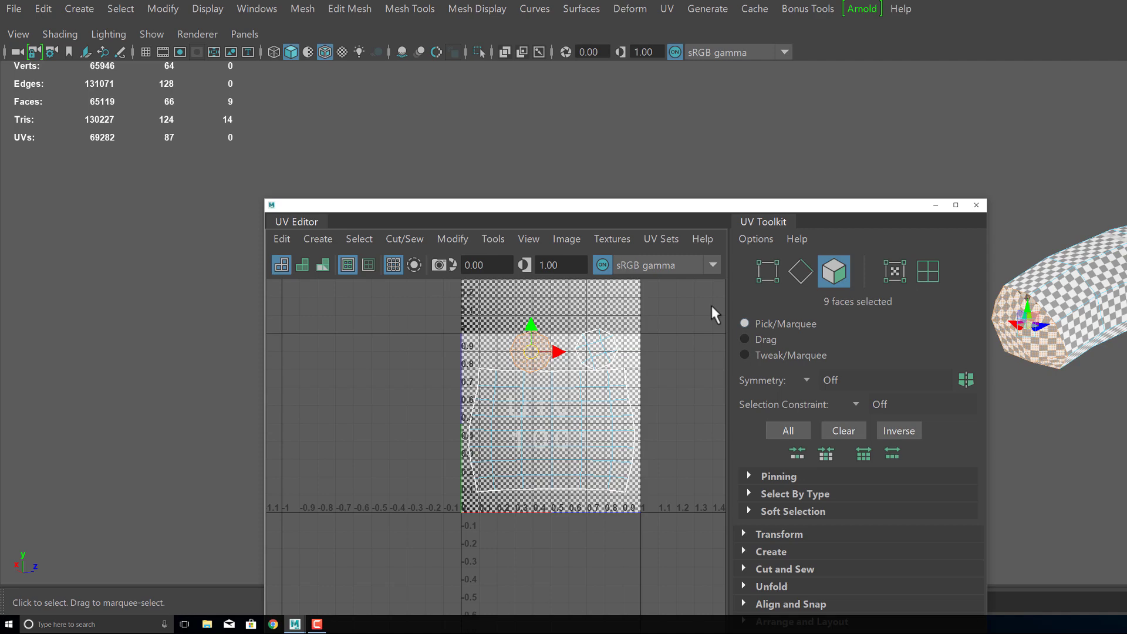
# Widen the UV Editor, select the body shell's faces and shift the shell vertically within the UV tile.
pyautogui.moveTo(265, 330); pyautogui.dragTo(117, 330)
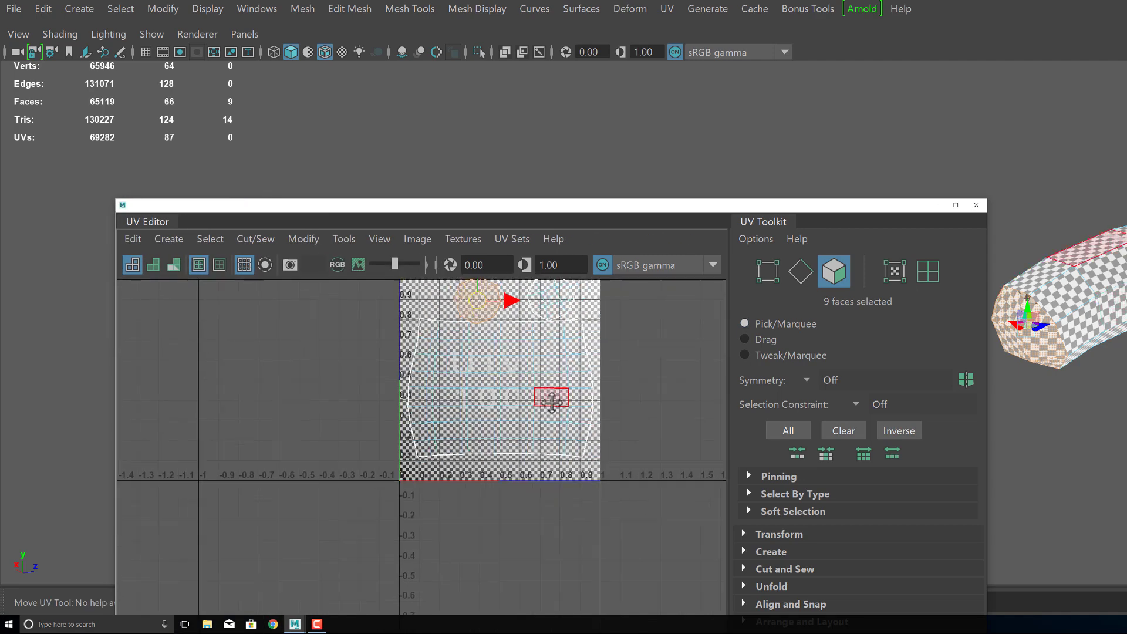
pyautogui.doubleClick(552, 402)
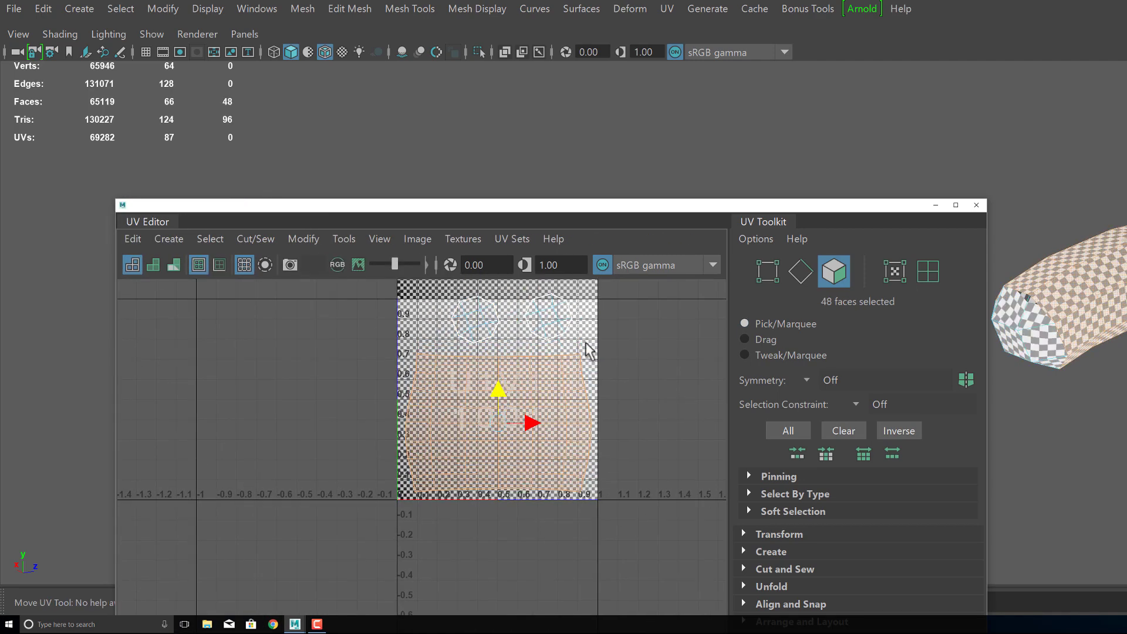
pyautogui.moveTo(589, 351); pyautogui.dragTo(590, 241)
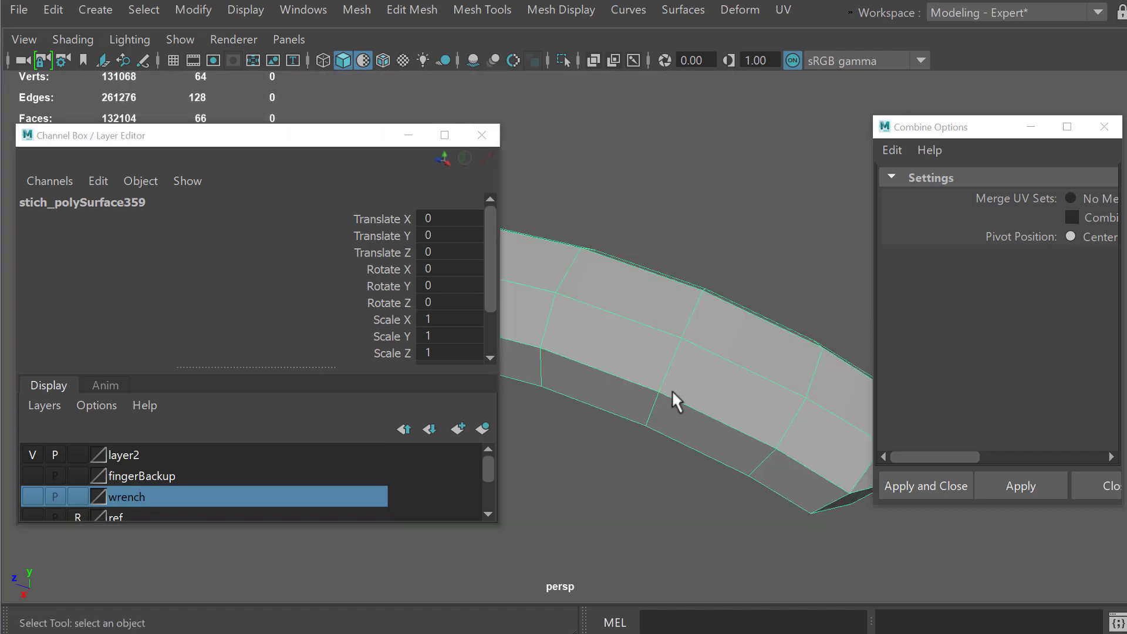
# Gauge the stitch spacing by moving a temporary duplicate of the stitch 0.09 along Z, and delete that duplicate.
pyautogui.scroll(-5, 692, 396)
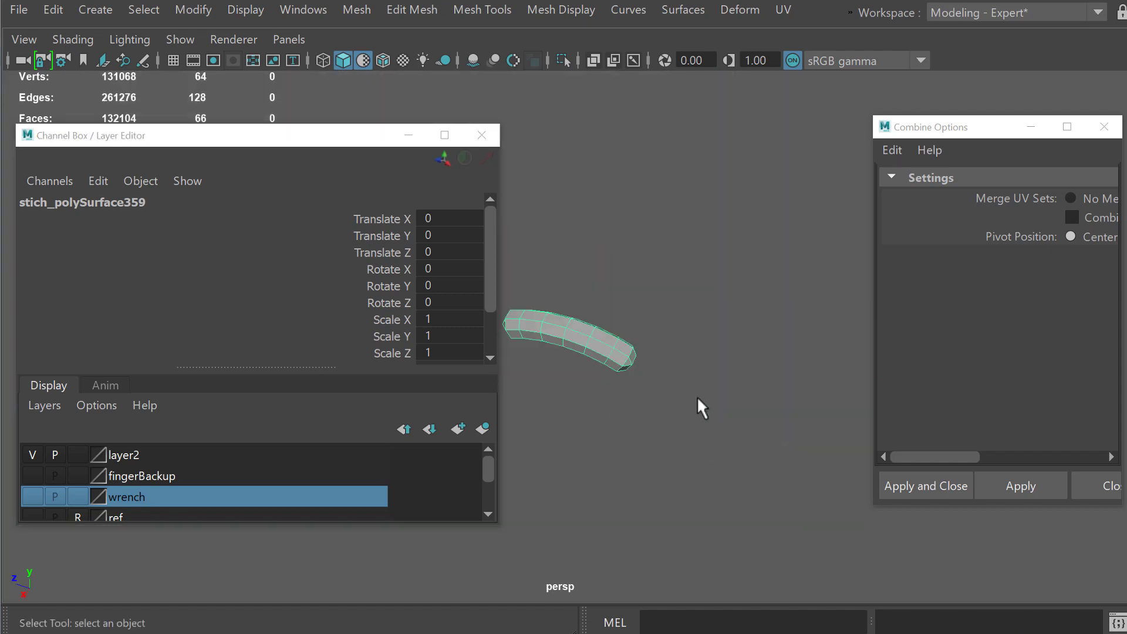
pyautogui.keyDown('alt'); pyautogui.moveTo(609, 347); pyautogui.dragTo(691, 371, button='middle'); pyautogui.keyUp('alt')
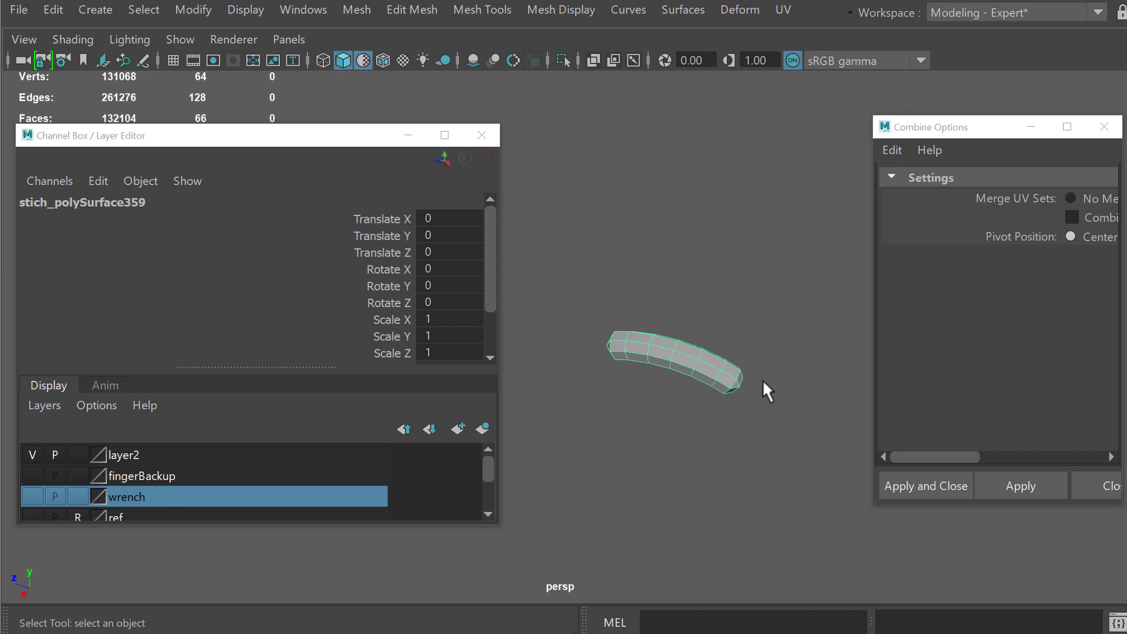
pyautogui.hotkey('ctrl', 'd')
pyautogui.press('w')
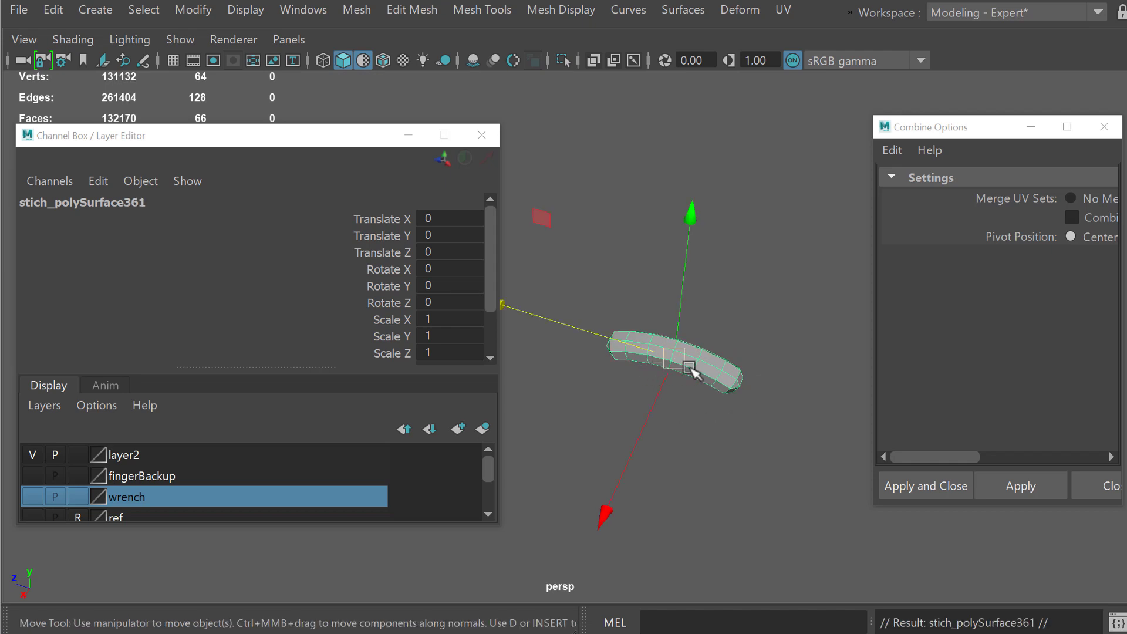
pyautogui.keyDown('alt'); pyautogui.moveTo(693, 370); pyautogui.dragTo(659, 332); pyautogui.keyUp('alt')
pyautogui.keyDown('alt'); pyautogui.moveTo(660, 332); pyautogui.dragTo(685, 325, button='middle'); pyautogui.keyUp('alt')
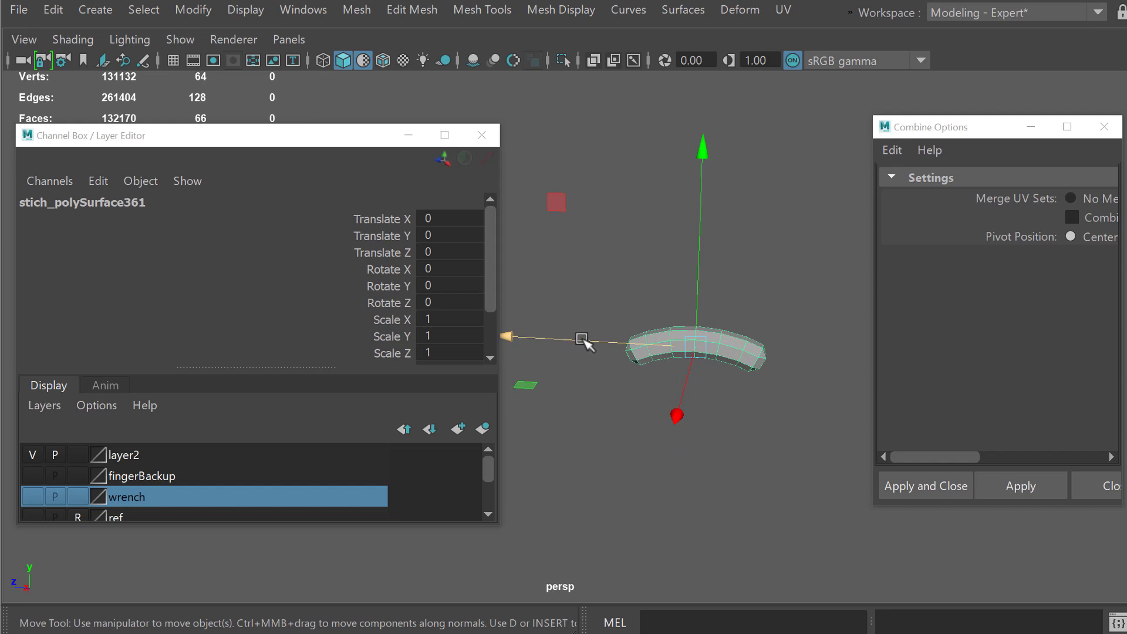
pyautogui.moveTo(584, 337); pyautogui.dragTo(442, 332)
pyautogui.keyDown('alt'); pyautogui.moveTo(717, 337); pyautogui.dragTo(720, 364); pyautogui.keyUp('alt')
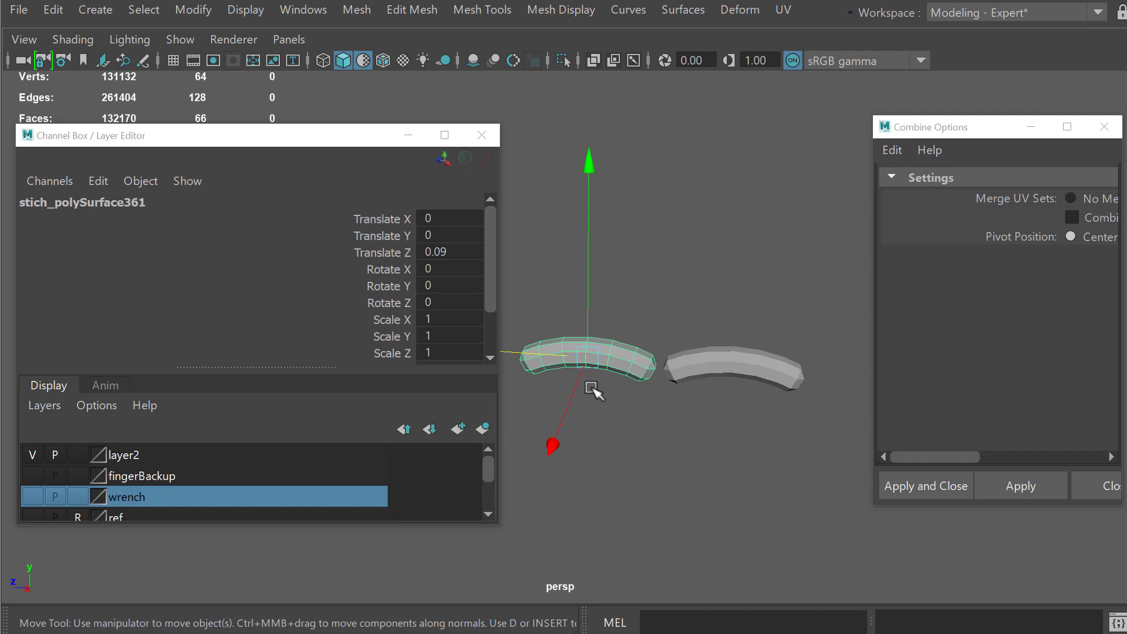
pyautogui.press('Delete')
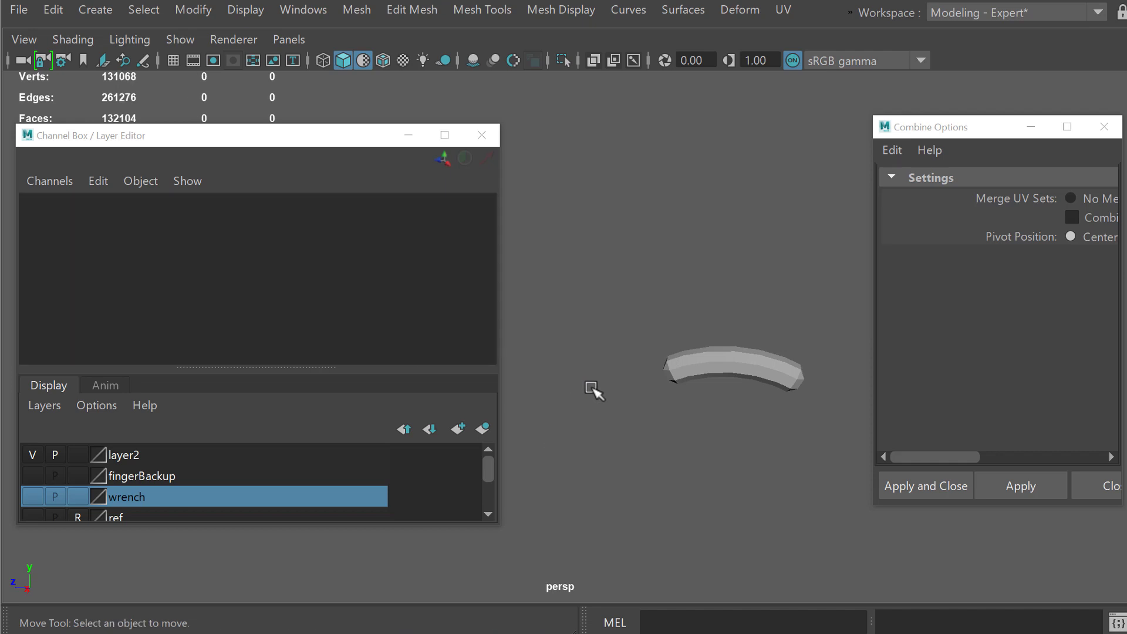
# Select the original stitch, minimize the Channel Box and bring the Duplicate Special options into view.
pyautogui.click(770, 370)
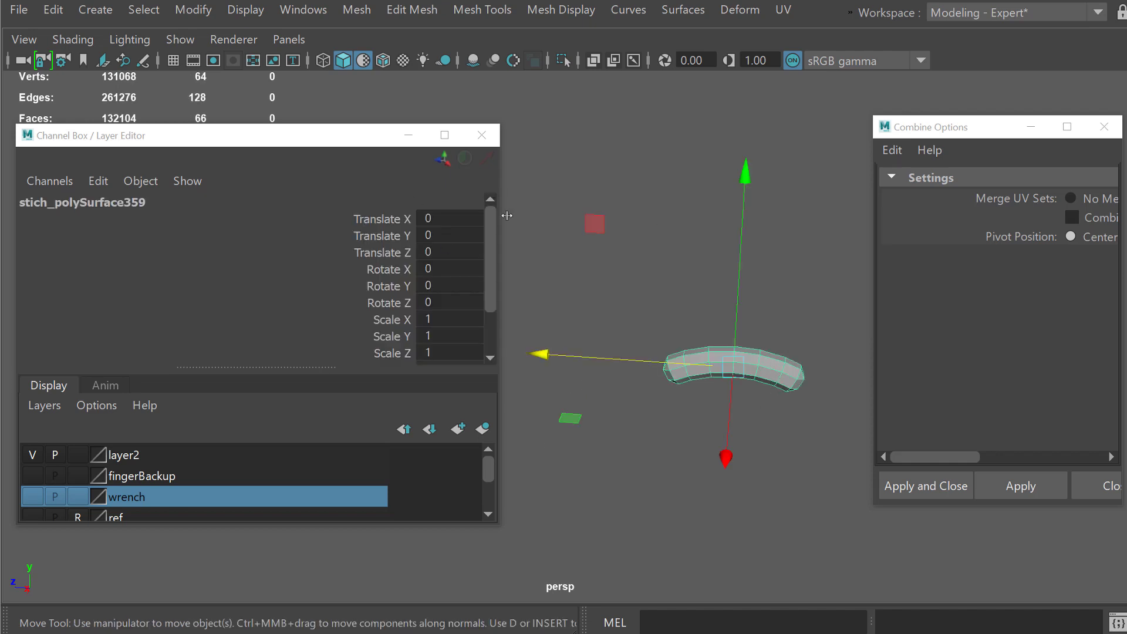
pyautogui.click(410, 139)
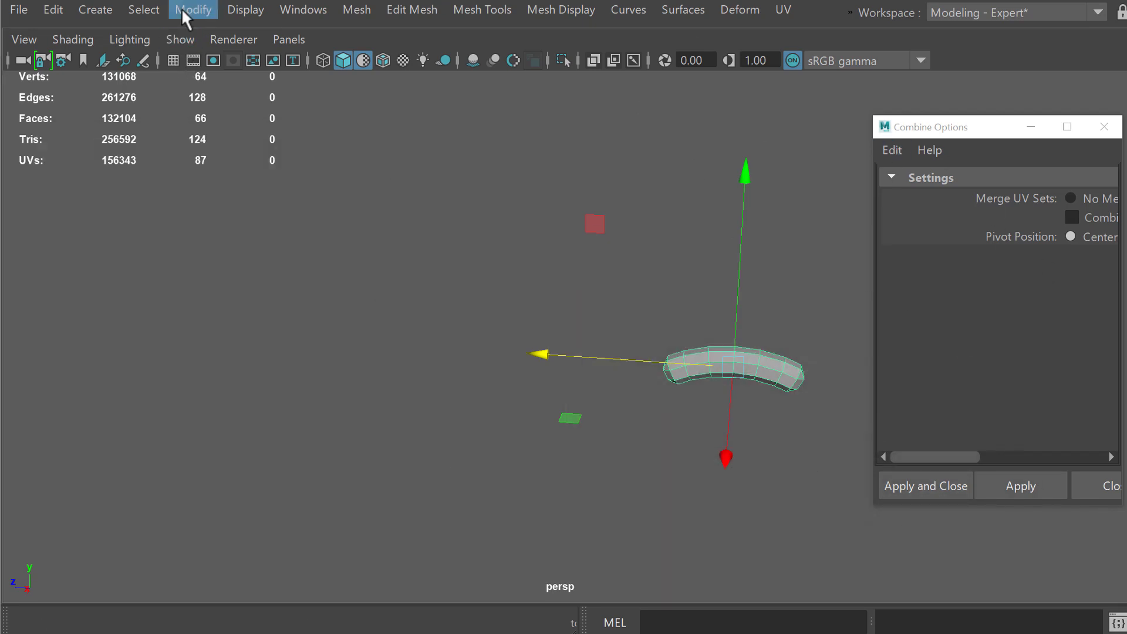
pyautogui.click(55, 12)
pyautogui.moveTo(146, 262)
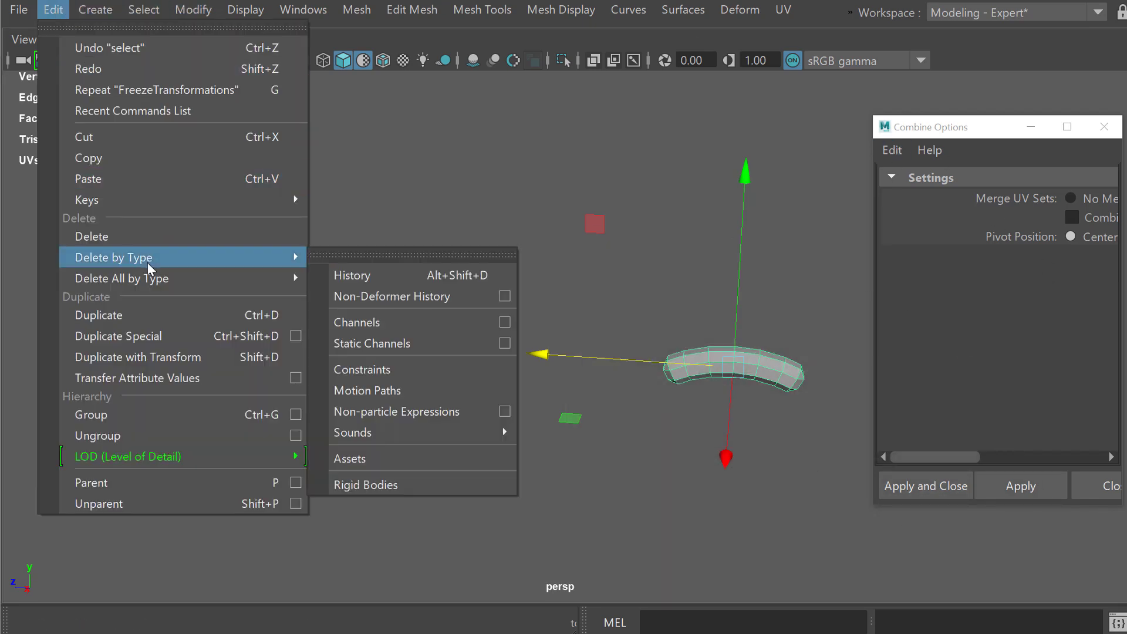
pyautogui.click(295, 337)
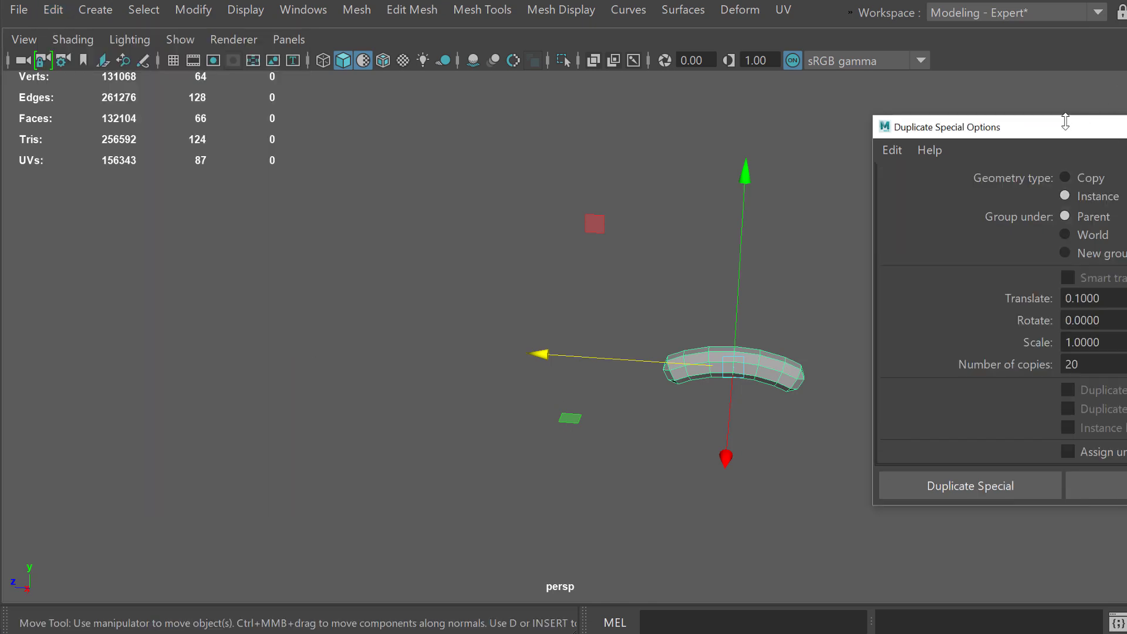
pyautogui.moveTo(1027, 132); pyautogui.dragTo(169, 105)
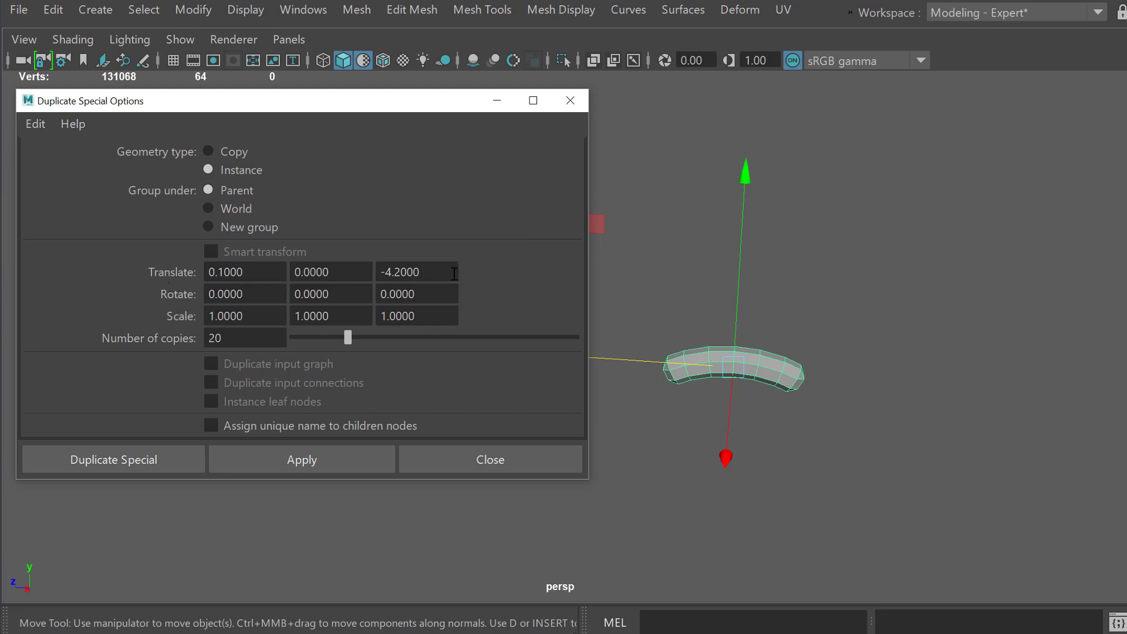
# Duplicate the stitch as 85 instances with a translate offset of 0, 0, 0.09.
pyautogui.moveTo(450, 273); pyautogui.dragTo(9, 296)
pyautogui.write('0')
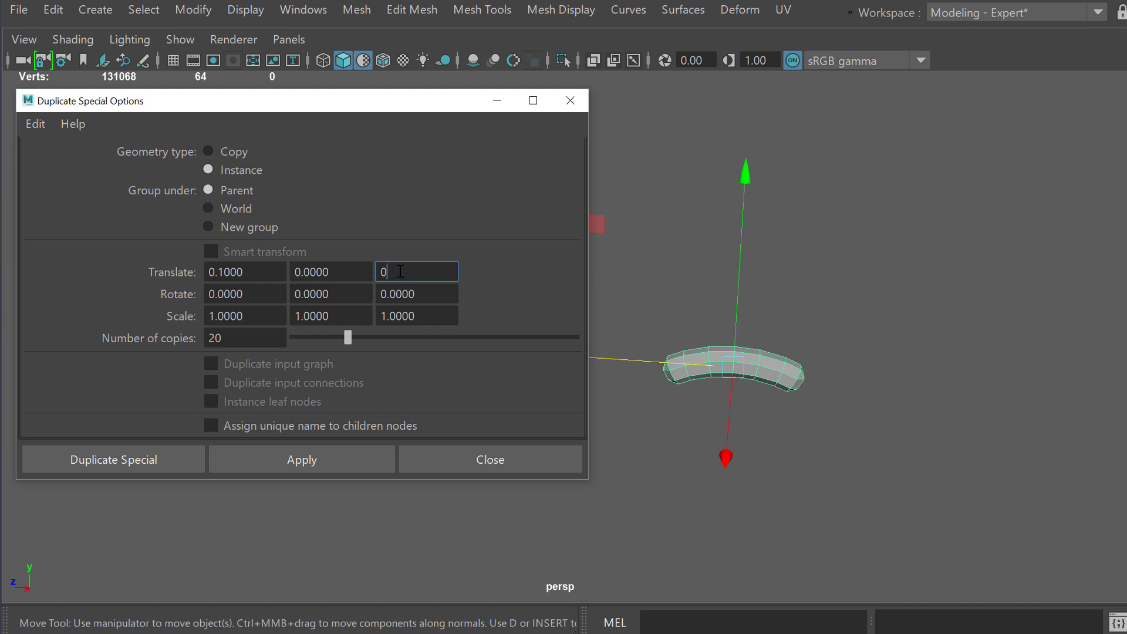
pyautogui.moveTo(400, 271); pyautogui.dragTo(326, 273)
pyautogui.press('Tab')
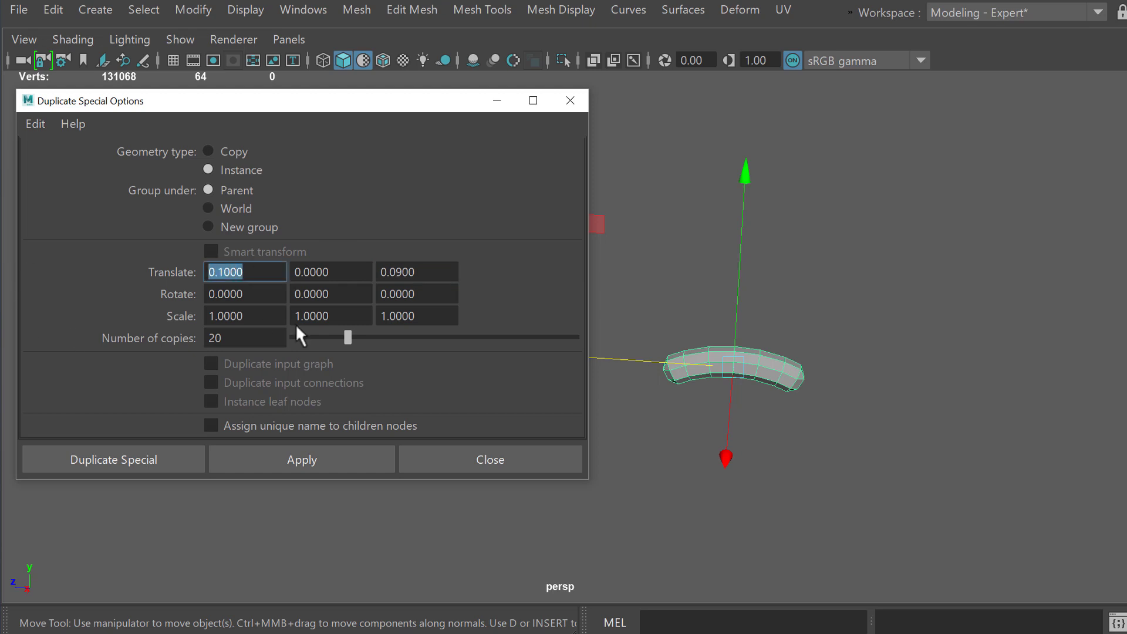
pyautogui.write('0')
pyautogui.doubleClick(261, 339)
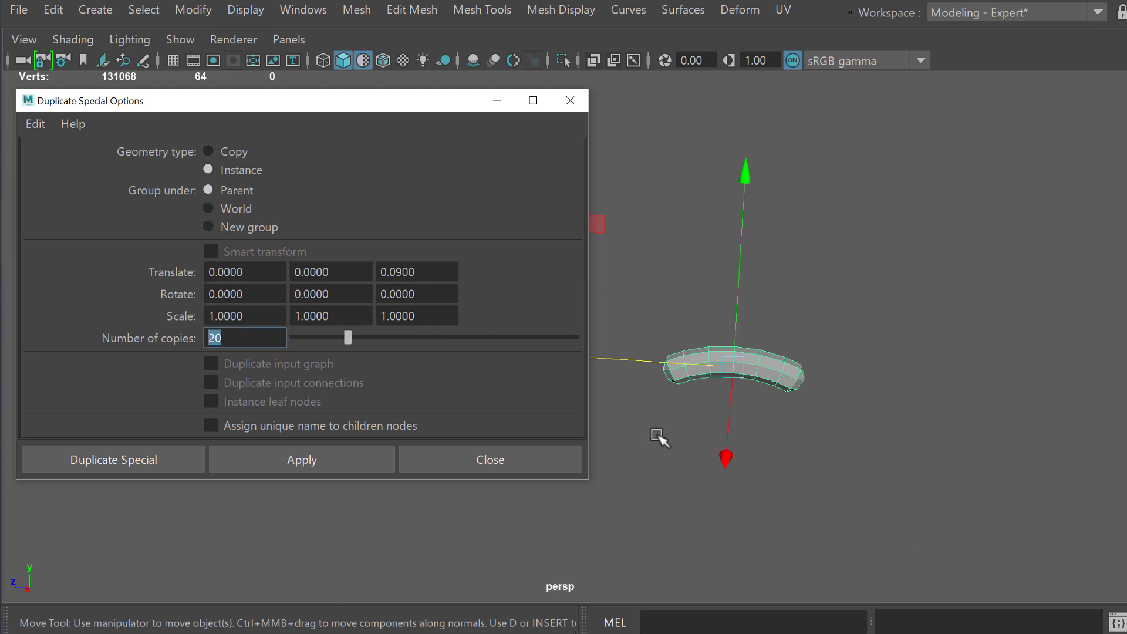
pyautogui.write('85')
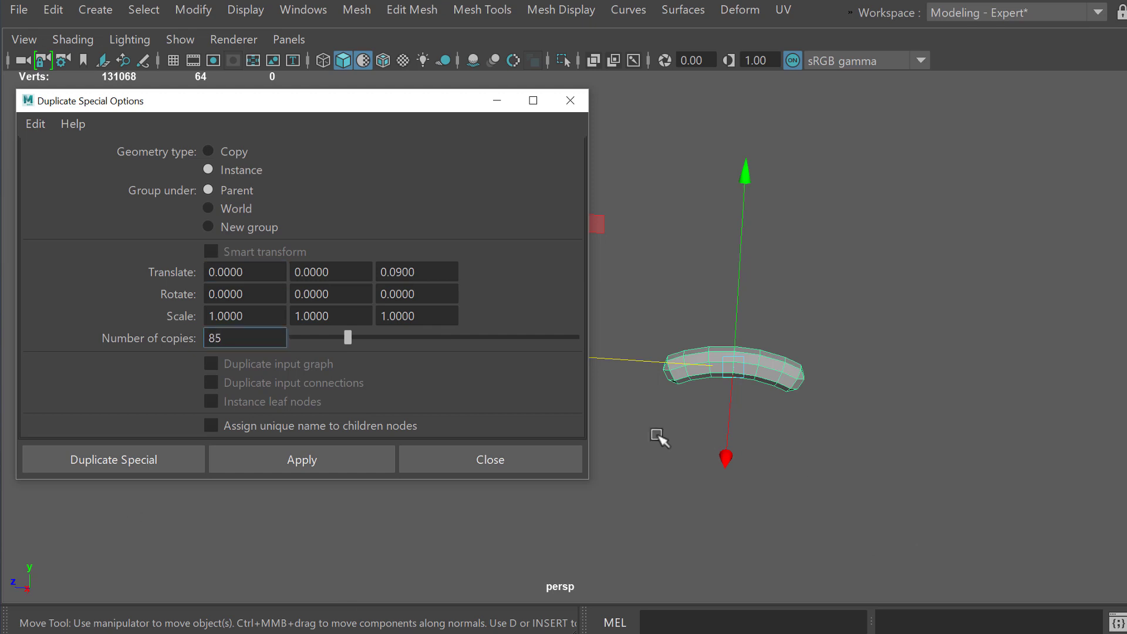
pyautogui.click(157, 452)
# Select the entire row of duplicated stitches and combine them into a single mesh.
pyautogui.keyDown('alt'); pyautogui.moveTo(649, 395); pyautogui.dragTo(627, 399, button='right'); pyautogui.keyUp('alt')
pyautogui.keyDown('alt'); pyautogui.moveTo(629, 390); pyautogui.dragTo(676, 376); pyautogui.keyUp('alt')
pyautogui.moveTo(863, 367); pyautogui.dragTo(227, 304)
pyautogui.scroll(10, 491, 352)
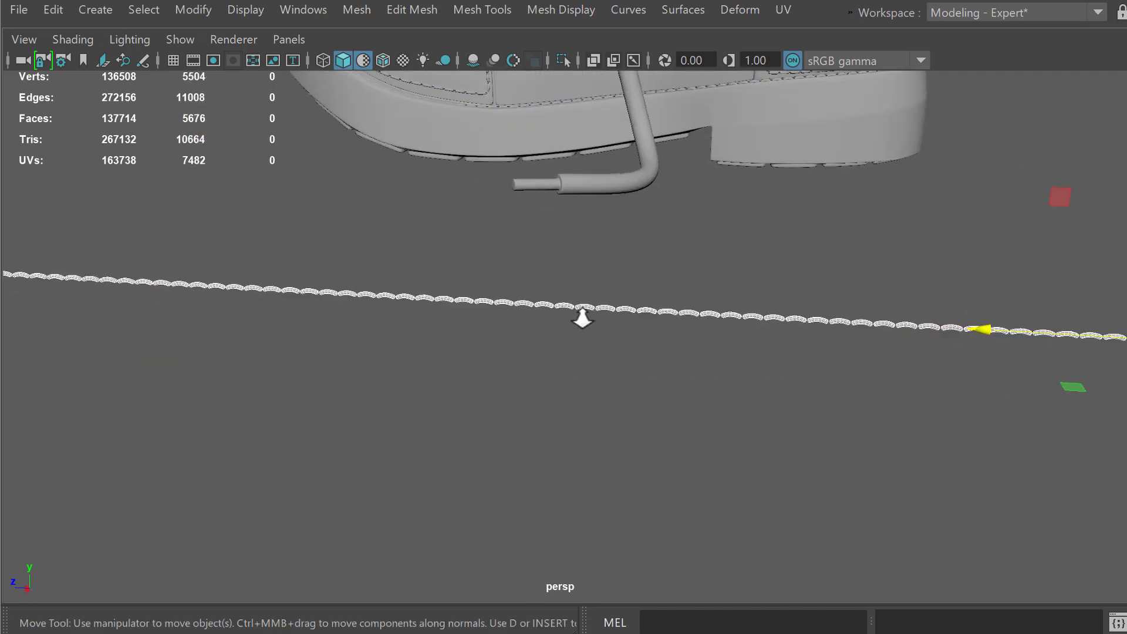
pyautogui.keyDown('alt'); pyautogui.moveTo(746, 362); pyautogui.dragTo(678, 453, button='middle'); pyautogui.keyUp('alt')
pyautogui.keyDown('alt'); pyautogui.moveTo(651, 428); pyautogui.dragTo(642, 398); pyautogui.keyUp('alt')
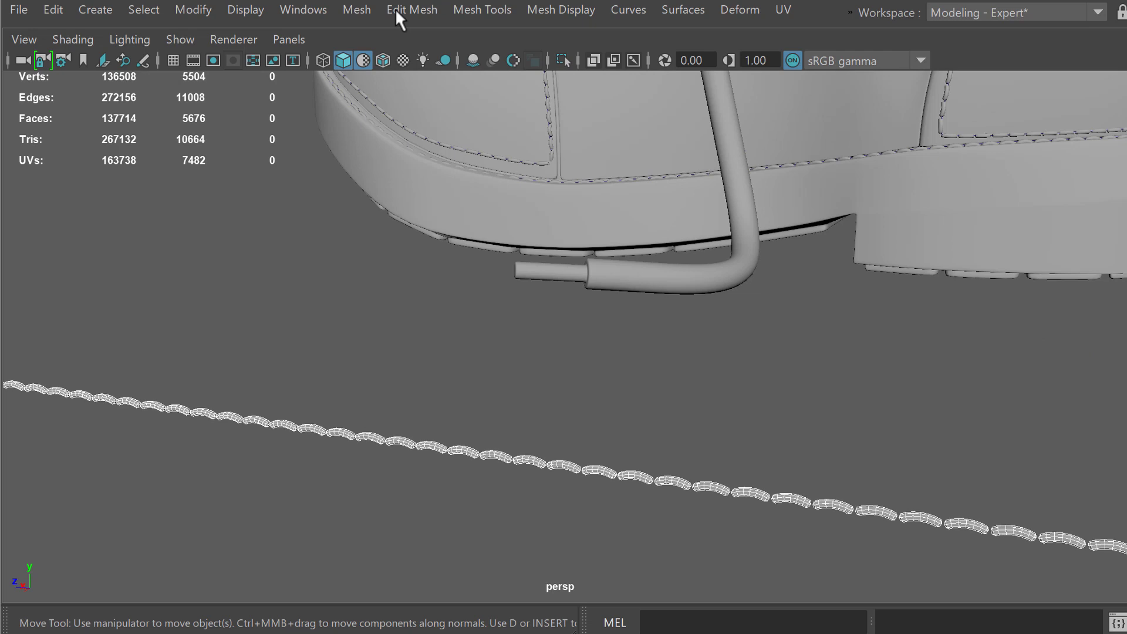
pyautogui.click(352, 10)
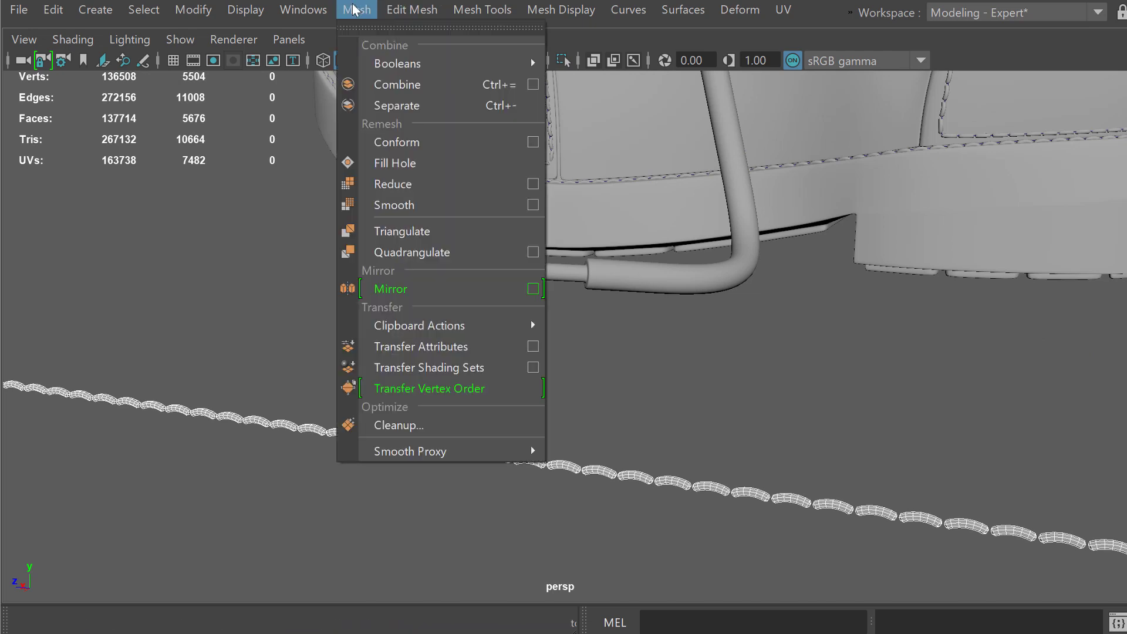
pyautogui.click(385, 85)
pyautogui.scroll(3, 531, 388)
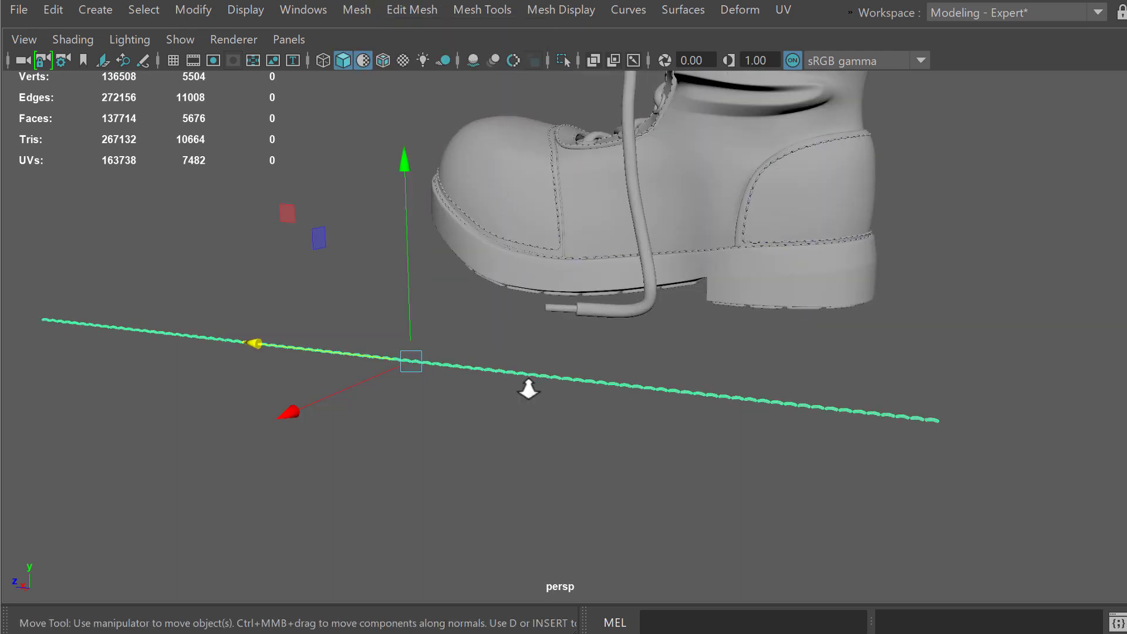
pyautogui.keyDown('alt'); pyautogui.moveTo(528, 385); pyautogui.dragTo(533, 379); pyautogui.keyUp('alt')
pyautogui.keyDown('alt'); pyautogui.moveTo(525, 371); pyautogui.dragTo(631, 384, button='middle'); pyautogui.keyUp('alt')
# Select the single stitch mesh below the boot, create a MASH network from it and inspect the distributed copies.
pyautogui.moveTo(581, 451)
pyautogui.keyDown('alt'); pyautogui.mouseDown(button='right')
pyautogui.moveTo(674, 428)
pyautogui.moveTo(572, 453)
pyautogui.mouseUp(button='right'); pyautogui.keyUp('alt')
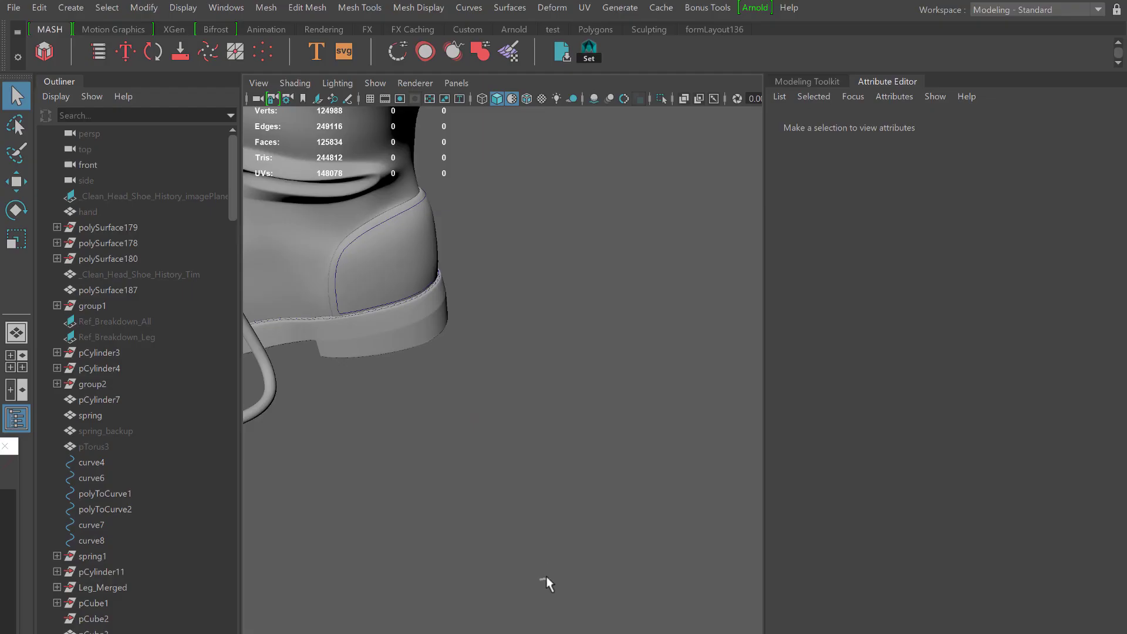
pyautogui.click(546, 576)
pyautogui.keyDown('alt'); pyautogui.moveTo(576, 468); pyautogui.dragTo(562, 430, button='right'); pyautogui.keyUp('alt')
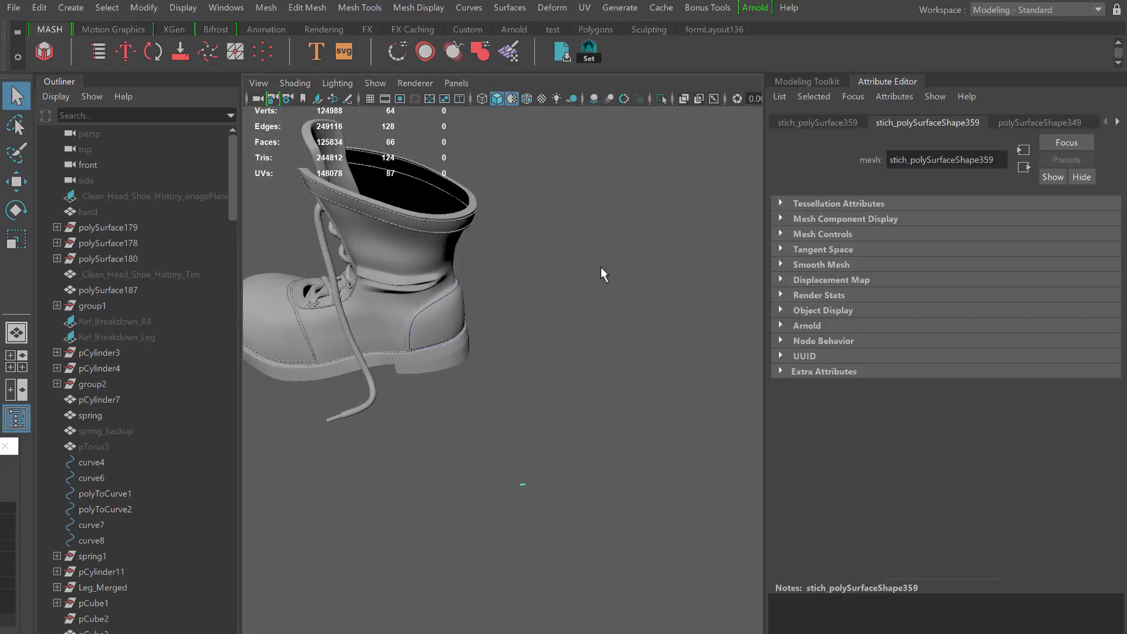
pyautogui.click(641, 342)
pyautogui.moveTo(547, 510); pyautogui.dragTo(547, 510)
pyautogui.click(44, 52)
pyautogui.scroll(-3, 541, 348)
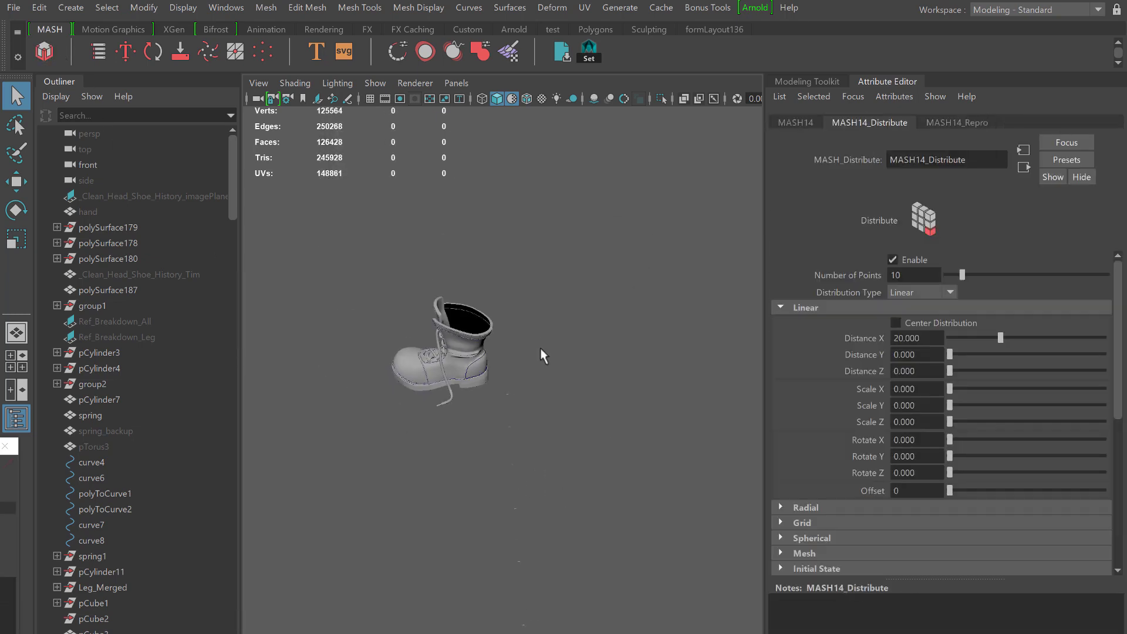
pyautogui.keyDown('alt'); pyautogui.moveTo(560, 352); pyautogui.dragTo(657, 333); pyautogui.keyUp('alt')
pyautogui.keyDown('alt'); pyautogui.moveTo(676, 326); pyautogui.dragTo(559, 312, button='right'); pyautogui.keyUp('alt')
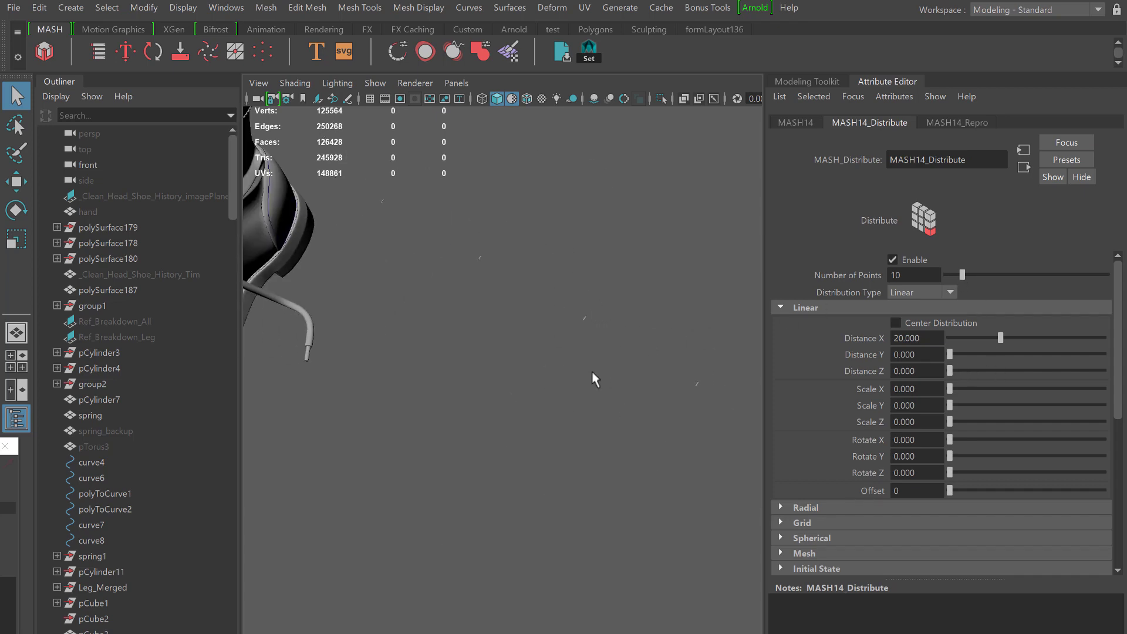
# In the stitch network's MASH14_Distribute settings, set Distance X to 0 and Distance Z to 6.122 so the copies run along the boot.
pyautogui.click(596, 312)
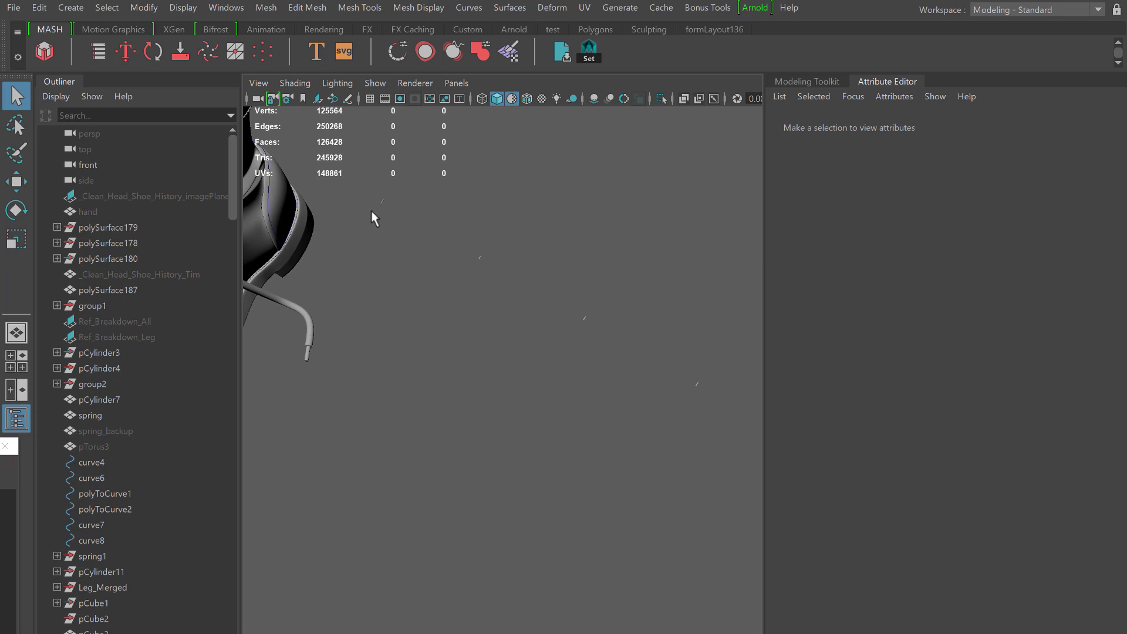
pyautogui.click(383, 202)
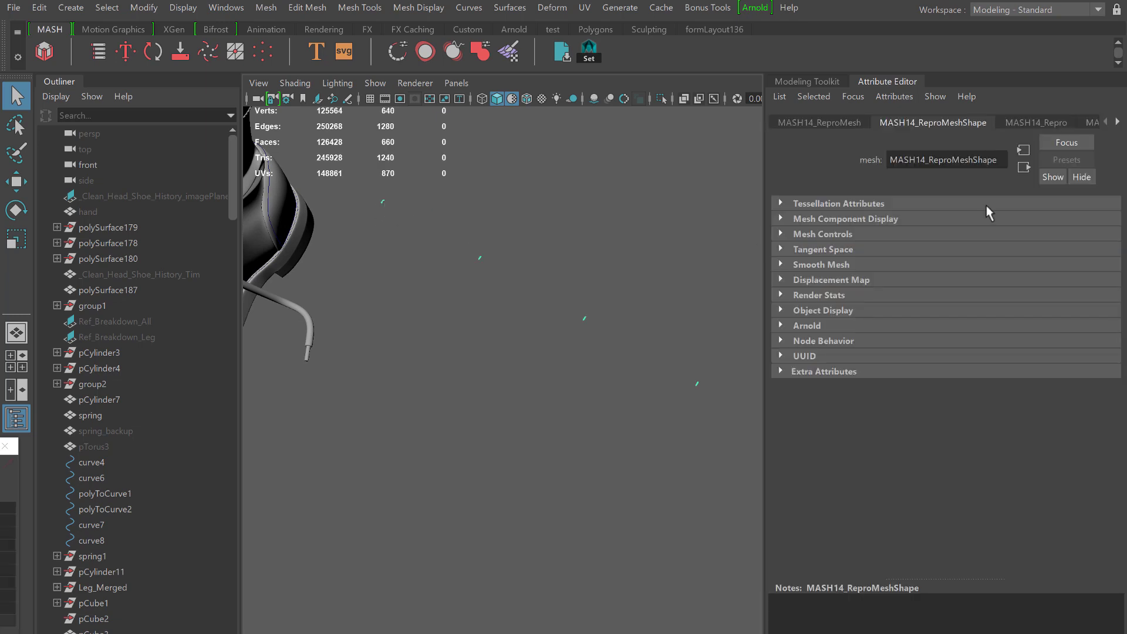
pyautogui.click(1118, 122)
pyautogui.click(1117, 122)
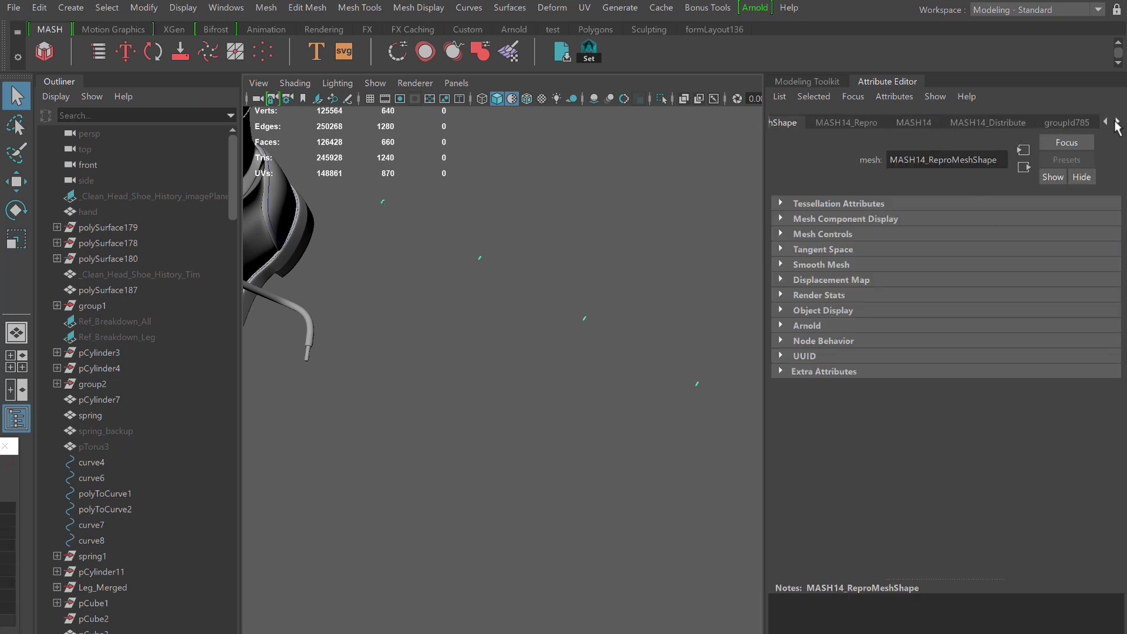
pyautogui.click(994, 122)
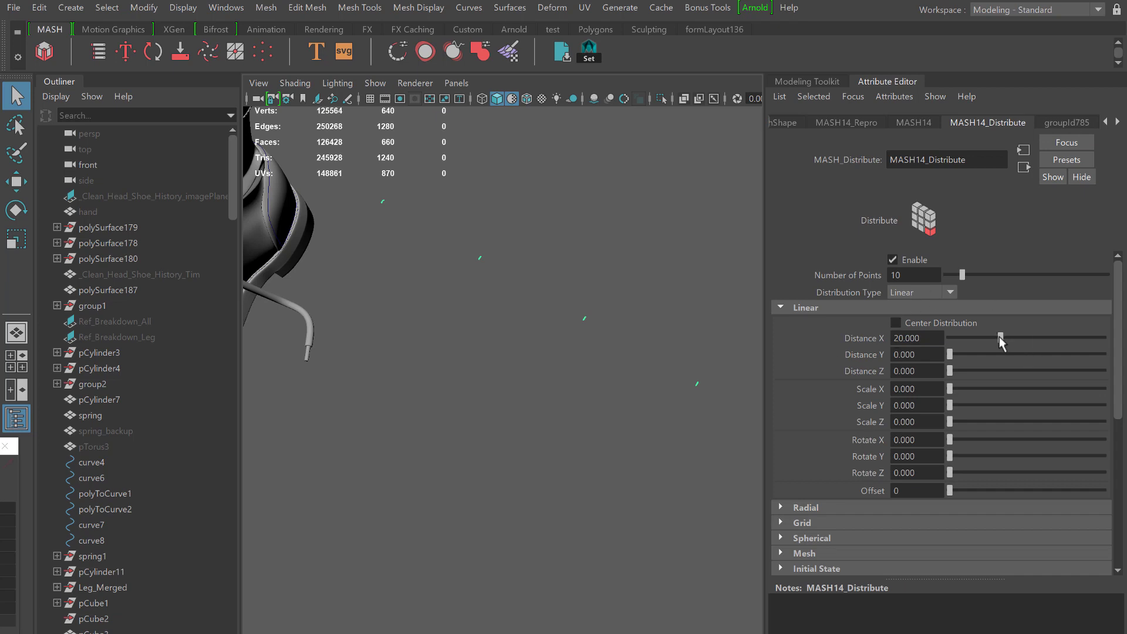
pyautogui.moveTo(1000, 337); pyautogui.dragTo(814, 351)
pyautogui.moveTo(949, 372); pyautogui.dragTo(968, 380)
pyautogui.keyDown('alt'); pyautogui.moveTo(419, 338); pyautogui.dragTo(343, 338); pyautogui.keyUp('alt')
pyautogui.keyDown('alt'); pyautogui.moveTo(349, 347); pyautogui.dragTo(395, 380, button='middle'); pyautogui.keyUp('alt')
pyautogui.keyDown('alt'); pyautogui.moveTo(395, 380); pyautogui.dragTo(477, 361, button='right'); pyautogui.keyUp('alt')
pyautogui.keyDown('alt'); pyautogui.moveTo(493, 343); pyautogui.dragTo(567, 387, button='middle'); pyautogui.keyUp('alt')
pyautogui.keyDown('alt'); pyautogui.moveTo(546, 362); pyautogui.dragTo(505, 366, button='right'); pyautogui.keyUp('alt')
pyautogui.keyDown('alt'); pyautogui.moveTo(501, 378); pyautogui.dragTo(497, 377); pyautogui.keyUp('alt')
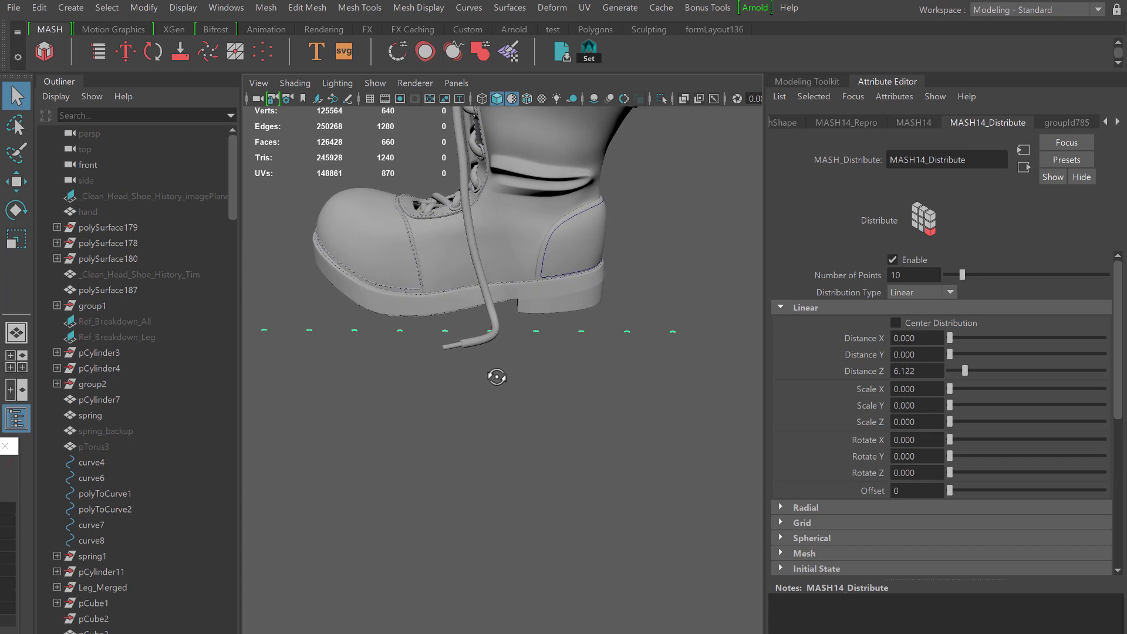
# Set the stitch distribution to 95 points and its Distance Z to 8.5.
pyautogui.moveTo(963, 272); pyautogui.dragTo(989, 274)
pyautogui.click(922, 274)
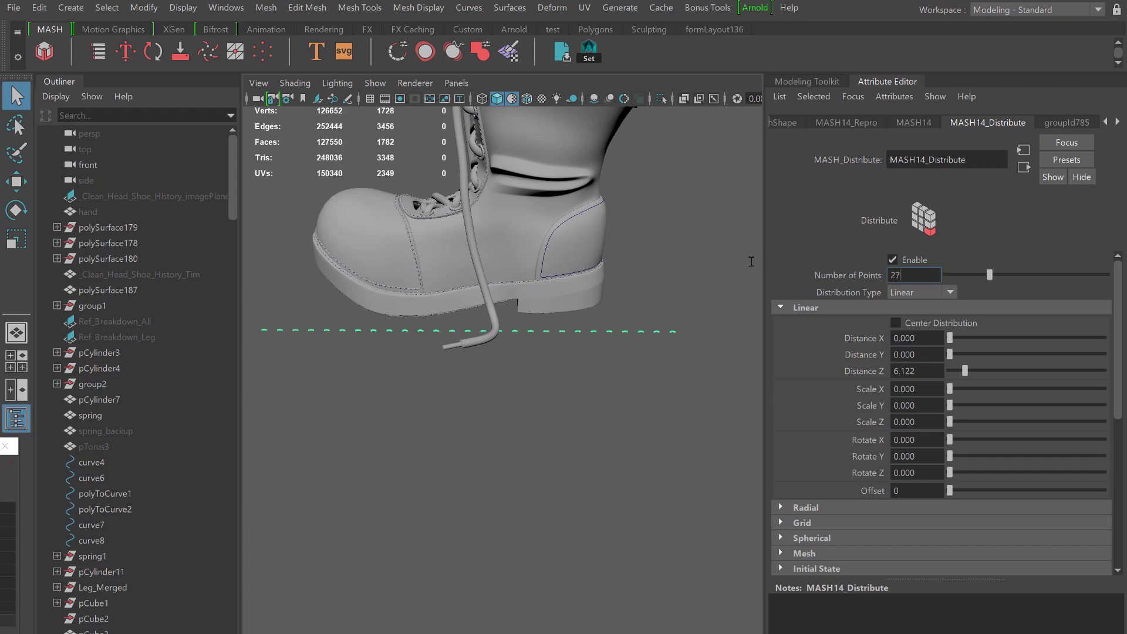
pyautogui.write('95')
pyautogui.press('Return')
pyautogui.moveTo(941, 371); pyautogui.dragTo(843, 371)
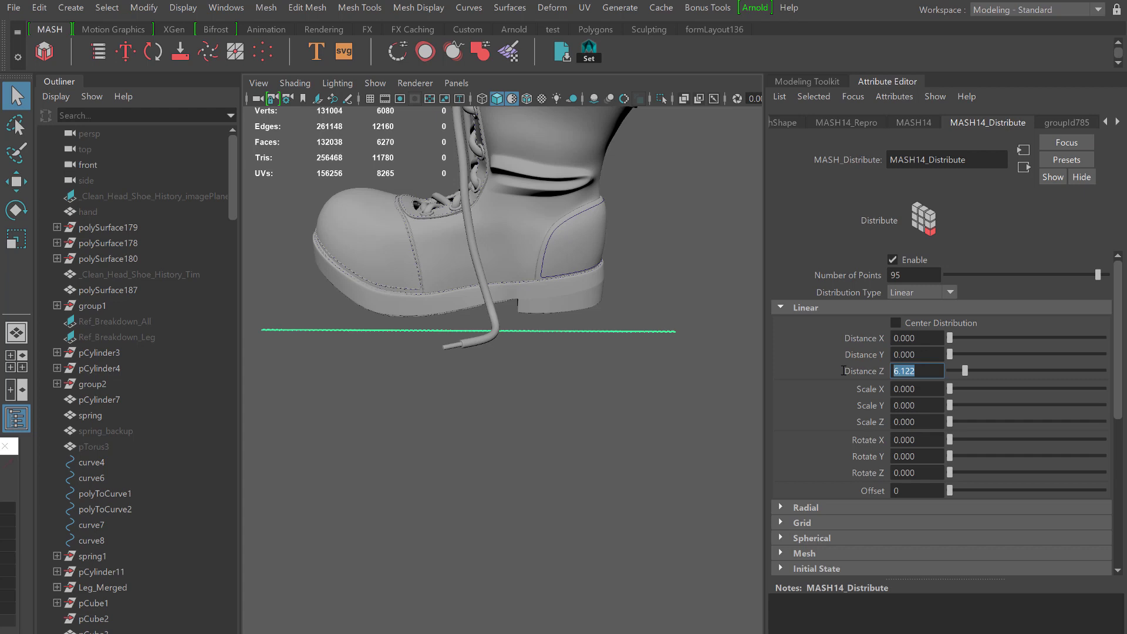
pyautogui.write('8.519')
pyautogui.press('Return')
# Examine the spacing between the stitches along the whole row below the boot, up to the heel panel.
pyautogui.scroll(10, 532, 359)
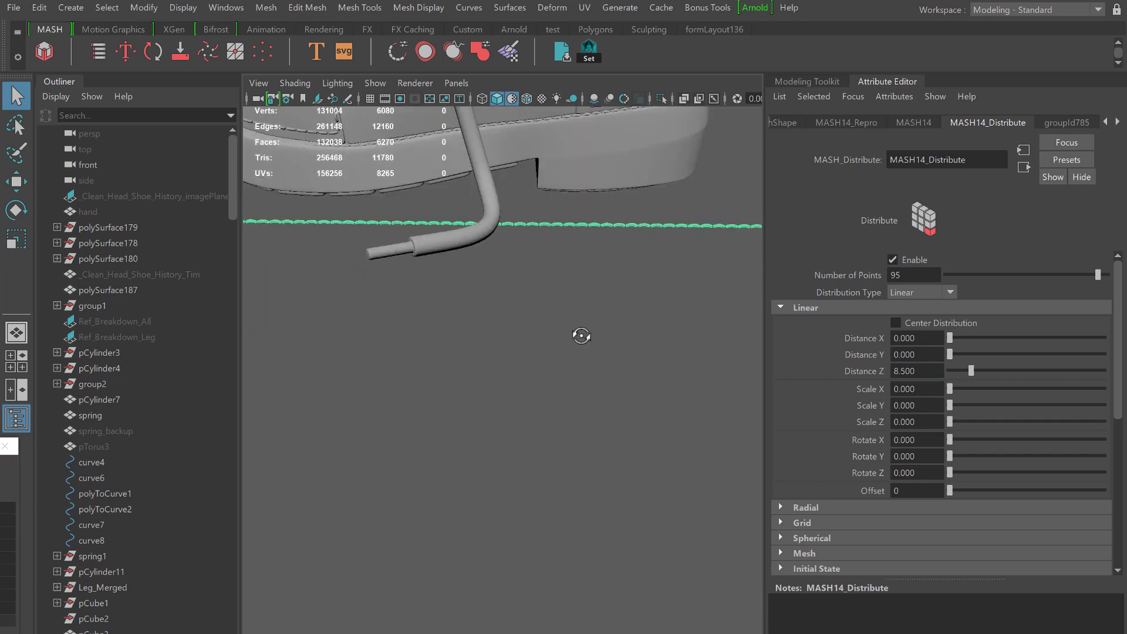
pyautogui.keyDown('alt'); pyautogui.moveTo(614, 326); pyautogui.dragTo(529, 379, button='middle'); pyautogui.keyUp('alt')
pyautogui.scroll(5, 583, 336)
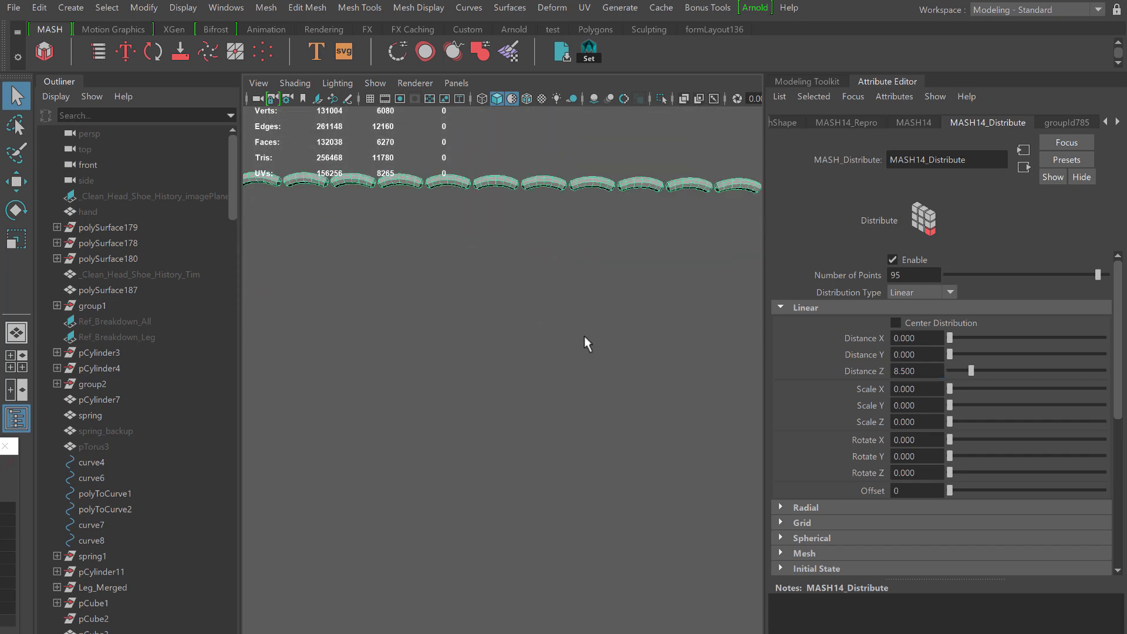
pyautogui.keyDown('alt'); pyautogui.moveTo(583, 296); pyautogui.dragTo(425, 307, button='middle'); pyautogui.keyUp('alt')
pyautogui.keyDown('alt'); pyautogui.moveTo(634, 274); pyautogui.dragTo(429, 308, button='middle'); pyautogui.keyUp('alt')
pyautogui.keyDown('alt'); pyautogui.moveTo(601, 329); pyautogui.dragTo(396, 334, button='right'); pyautogui.keyUp('alt')
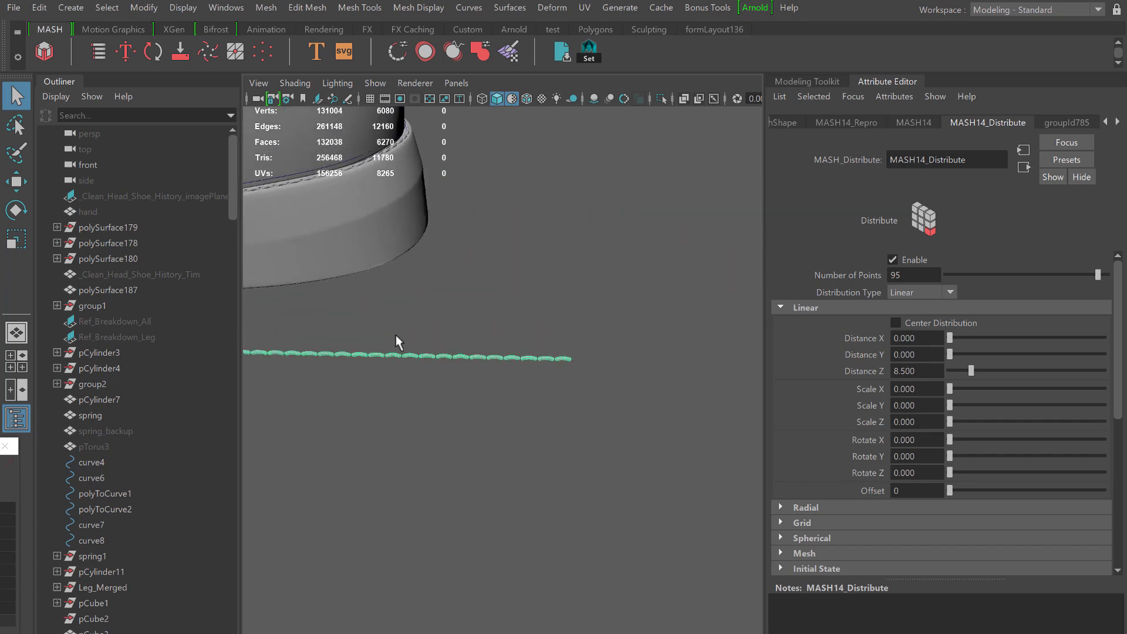
pyautogui.keyDown('alt'); pyautogui.moveTo(255, 371); pyautogui.dragTo(394, 381, button='middle'); pyautogui.keyUp('alt')
pyautogui.moveTo(250, 406)
pyautogui.keyDown('alt'); pyautogui.mouseDown(button='middle')
pyautogui.moveTo(372, 398)
pyautogui.moveTo(556, 418)
pyautogui.mouseUp(button='middle'); pyautogui.keyUp('alt')
pyautogui.keyDown('alt'); pyautogui.moveTo(447, 411); pyautogui.dragTo(700, 411, button='middle'); pyautogui.keyUp('alt')
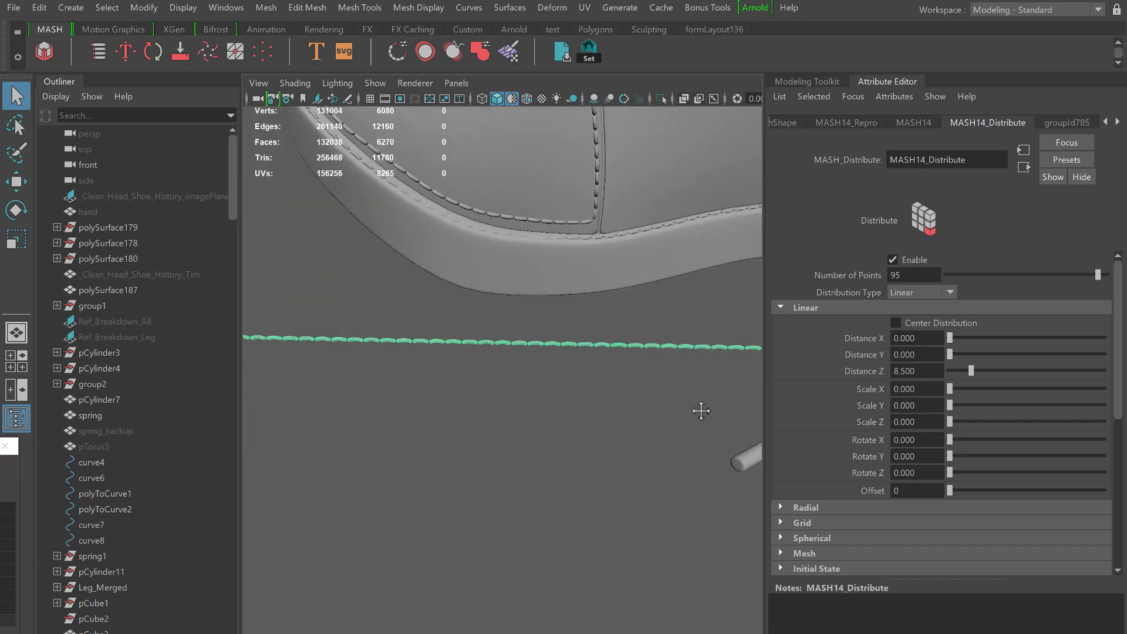
pyautogui.moveTo(568, 411)
pyautogui.keyDown('alt'); pyautogui.mouseDown(button='middle')
pyautogui.moveTo(700, 411)
pyautogui.moveTo(304, 397)
pyautogui.mouseUp(button='middle'); pyautogui.keyUp('alt')
pyautogui.keyDown('alt'); pyautogui.moveTo(304, 397); pyautogui.dragTo(453, 398); pyautogui.keyUp('alt')
pyautogui.keyDown('alt'); pyautogui.moveTo(453, 398); pyautogui.dragTo(390, 491, button='middle'); pyautogui.keyUp('alt')
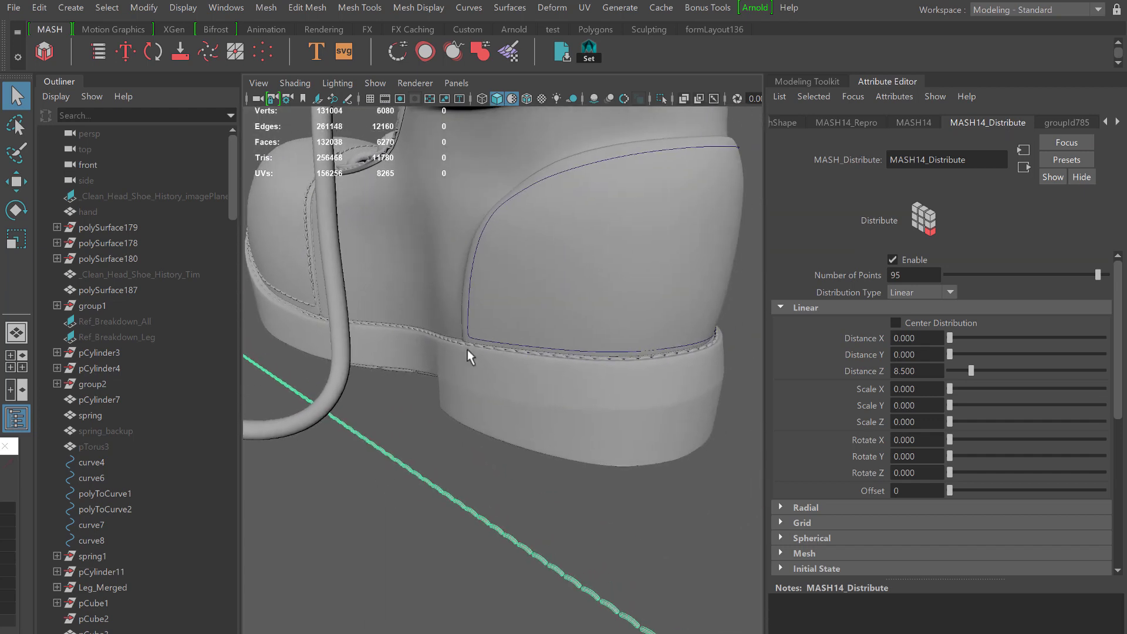
# Add the heel panel's outline curve to the stitch row selection and apply a Curve Warp deformer.
pyautogui.click(470, 291)
pyautogui.click(470, 287)
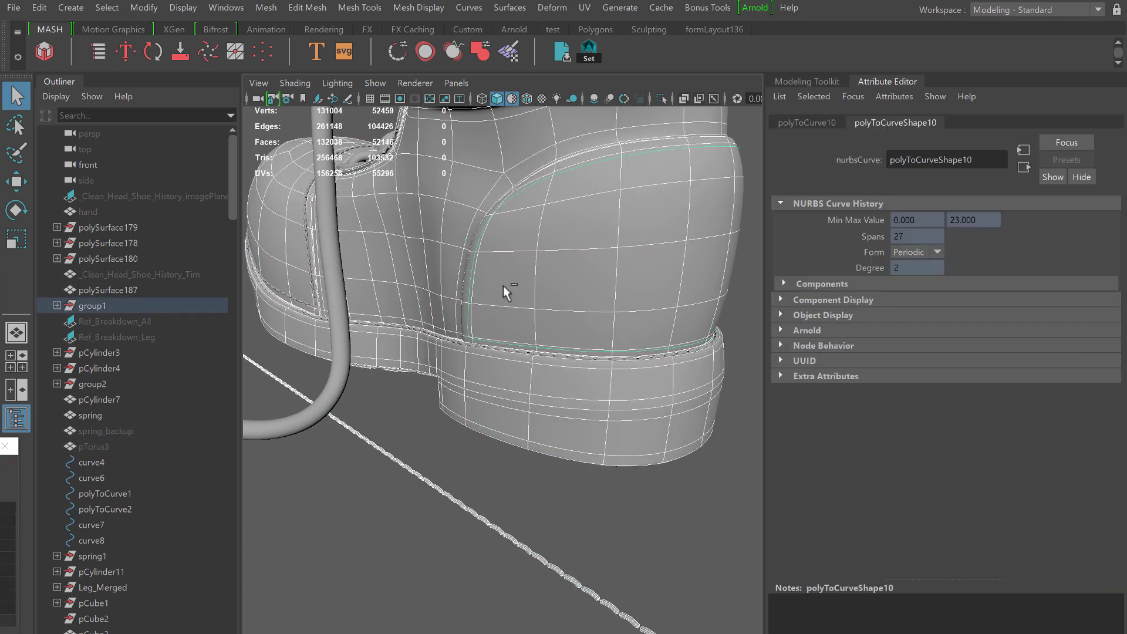
pyautogui.keyDown('alt'); pyautogui.moveTo(502, 286); pyautogui.dragTo(479, 320); pyautogui.keyUp('alt')
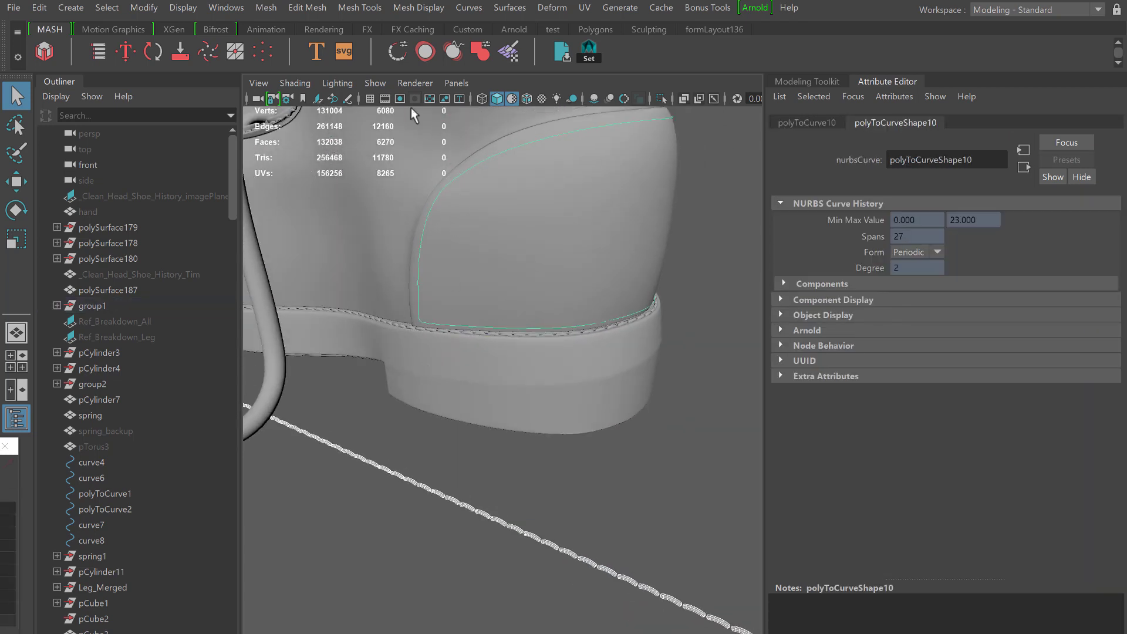
pyautogui.click(555, 8)
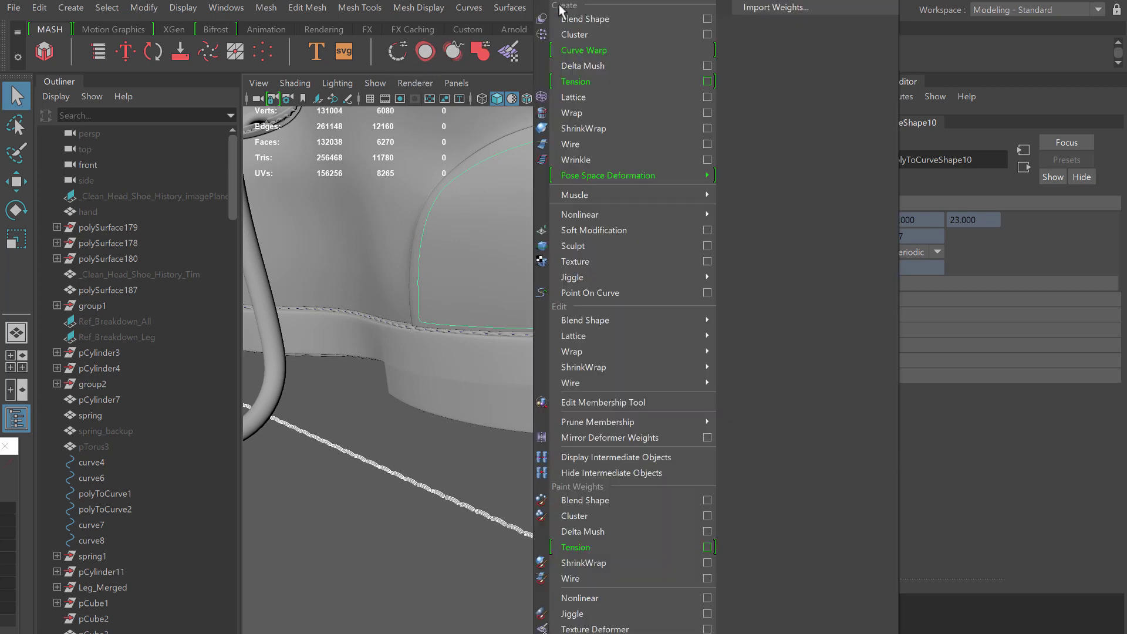
pyautogui.click(574, 51)
# Examine the warped stitches around the heel panel, including their shading and how they follow its upper edge.
pyautogui.scroll(5, 531, 282)
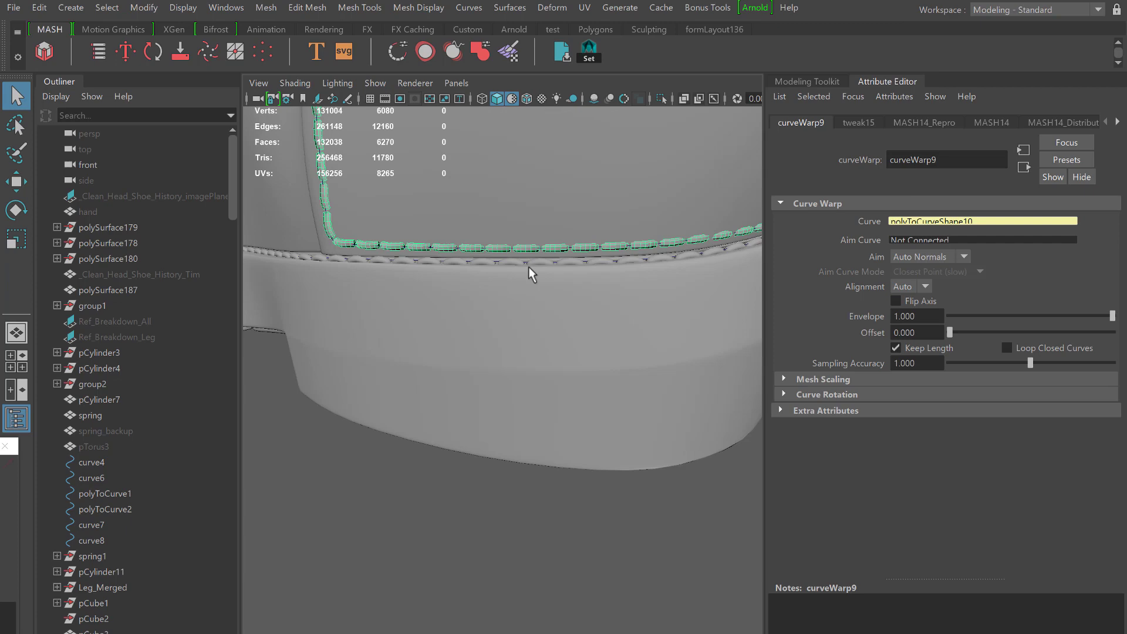
pyautogui.keyDown('alt'); pyautogui.moveTo(548, 196); pyautogui.dragTo(591, 314); pyautogui.keyUp('alt')
pyautogui.scroll(-4, 605, 282)
pyautogui.keyDown('alt'); pyautogui.moveTo(613, 265); pyautogui.dragTo(581, 262); pyautogui.keyUp('alt')
pyautogui.keyDown('alt'); pyautogui.moveTo(629, 309); pyautogui.dragTo(526, 337); pyautogui.keyUp('alt')
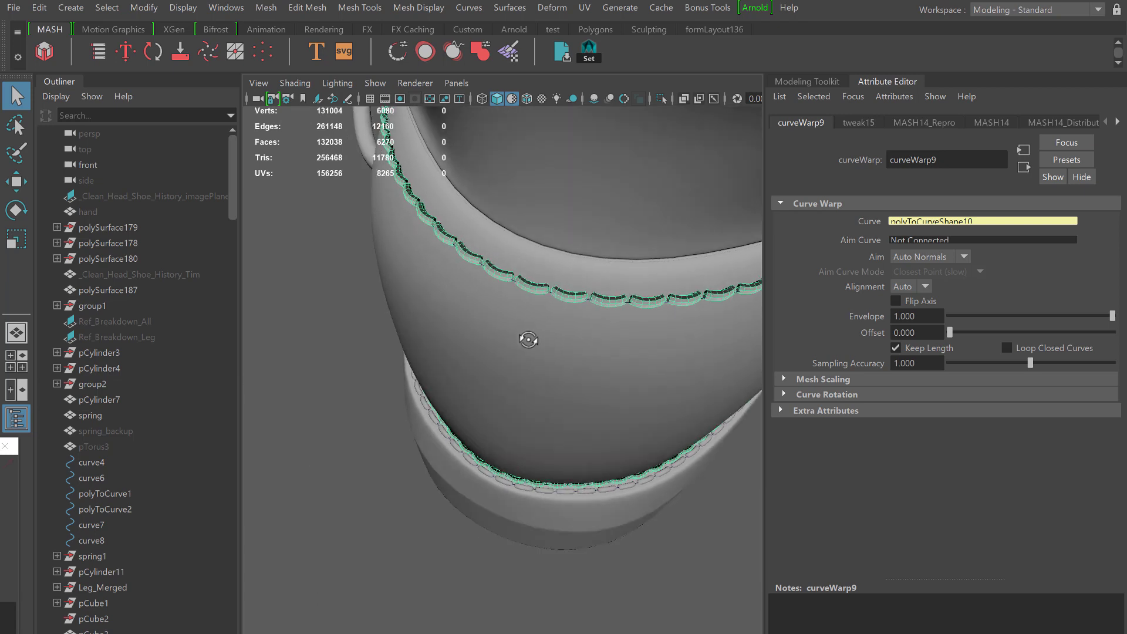
pyautogui.click(380, 486)
pyautogui.keyDown('alt'); pyautogui.moveTo(381, 486); pyautogui.dragTo(504, 367); pyautogui.keyUp('alt')
pyautogui.keyDown('alt'); pyautogui.moveTo(469, 363); pyautogui.dragTo(459, 373); pyautogui.keyUp('alt')
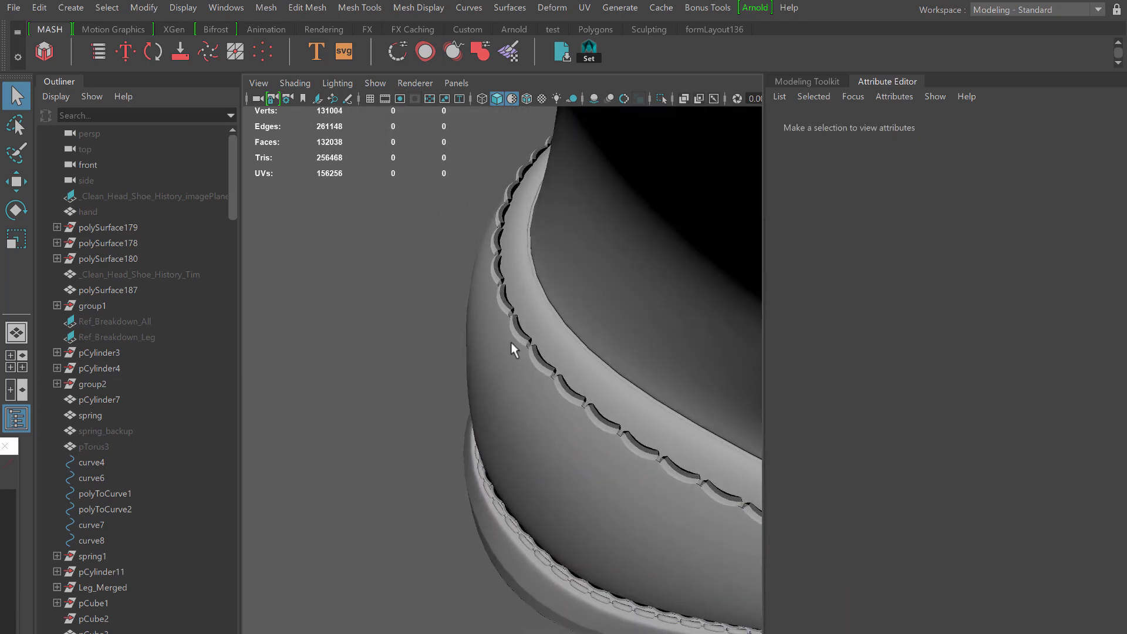
pyautogui.scroll(5, 523, 305)
pyautogui.keyDown('alt'); pyautogui.moveTo(533, 283); pyautogui.dragTo(428, 411, button='middle'); pyautogui.keyUp('alt')
# Select the warped stitch mesh on the heel panel and unlock its normals.
pyautogui.click(411, 414)
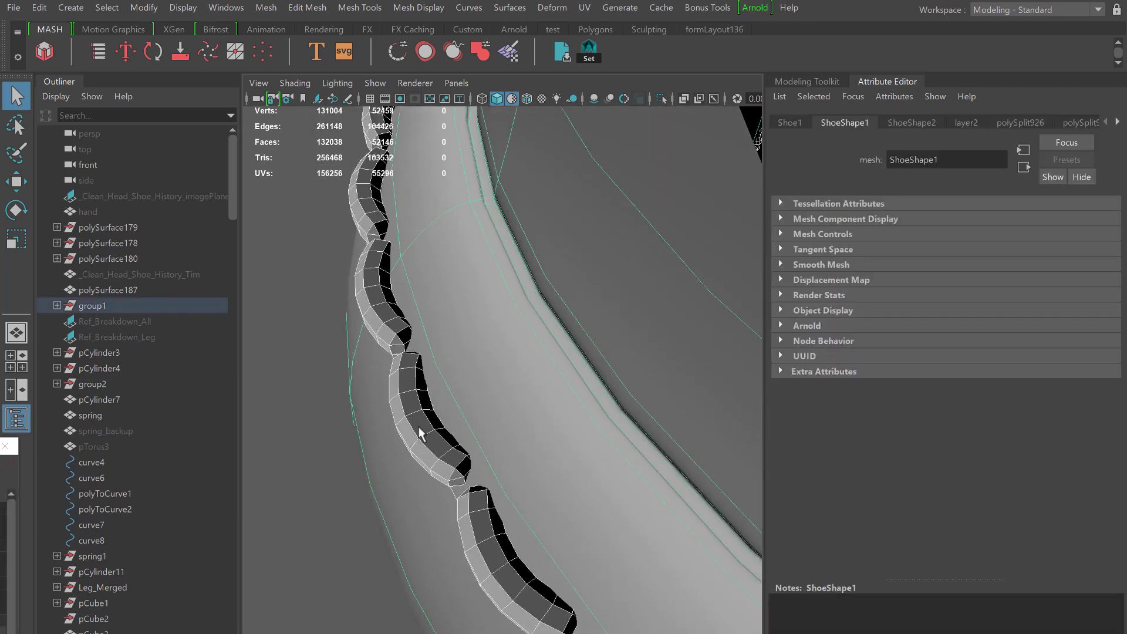
pyautogui.click(418, 426)
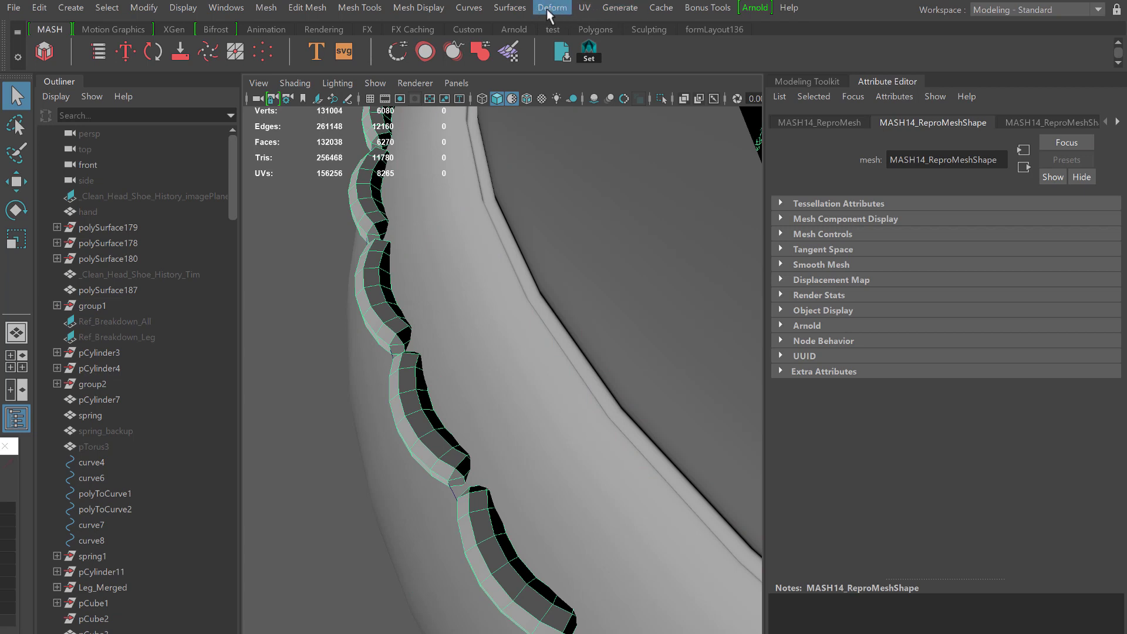
pyautogui.click(415, 8)
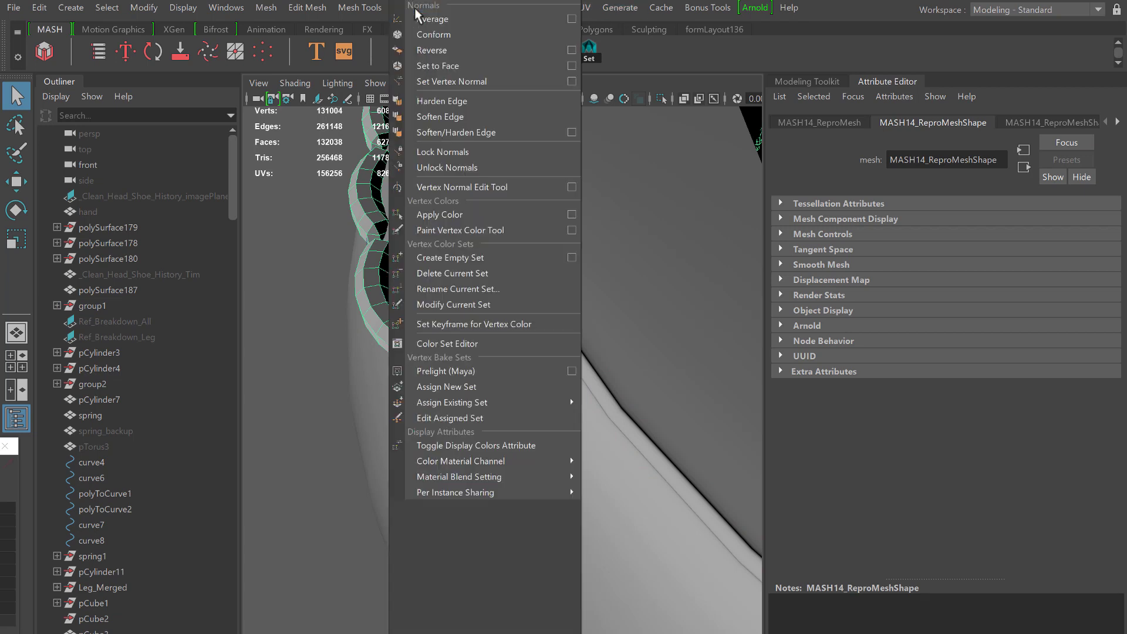
pyautogui.click(434, 169)
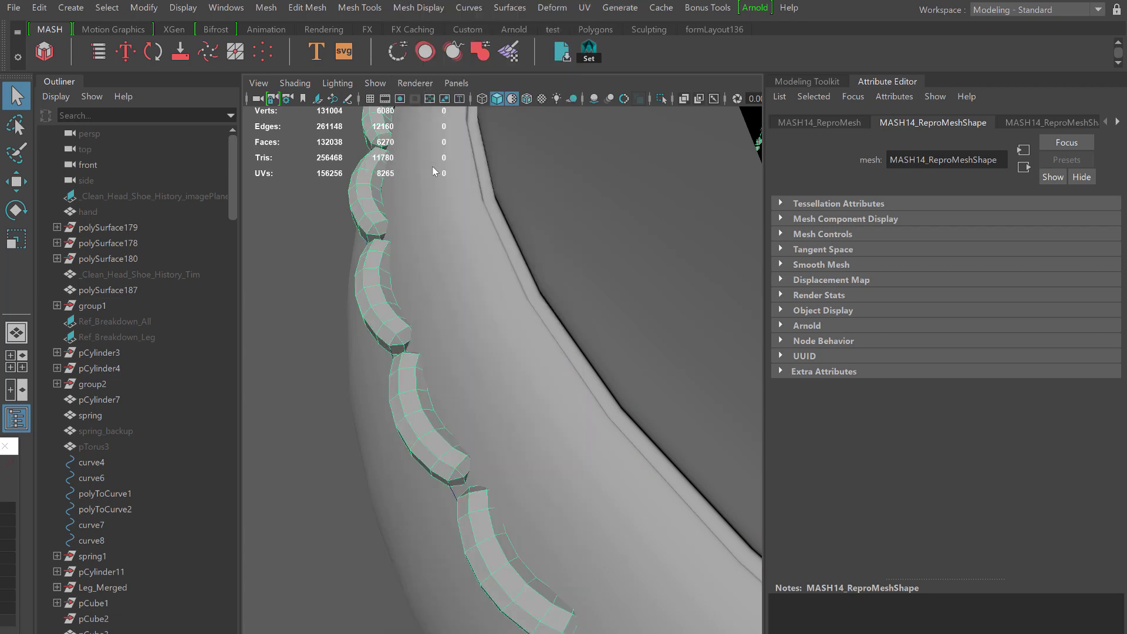
pyautogui.click(346, 351)
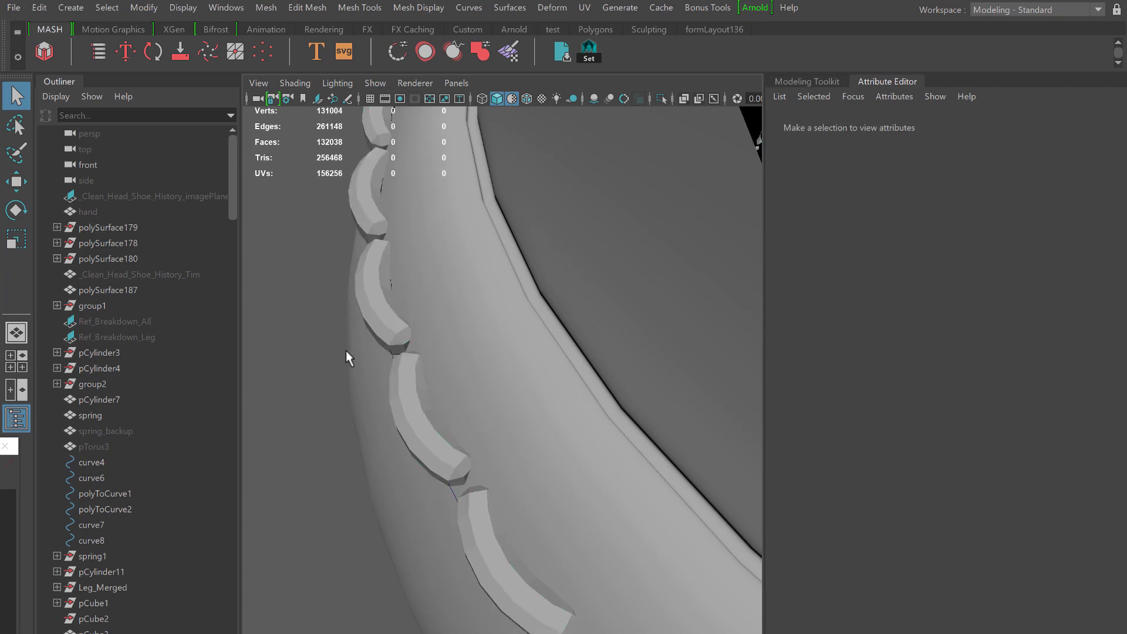
# Soften all edges of the warped stitch mesh around the heel panel.
pyautogui.click(390, 322)
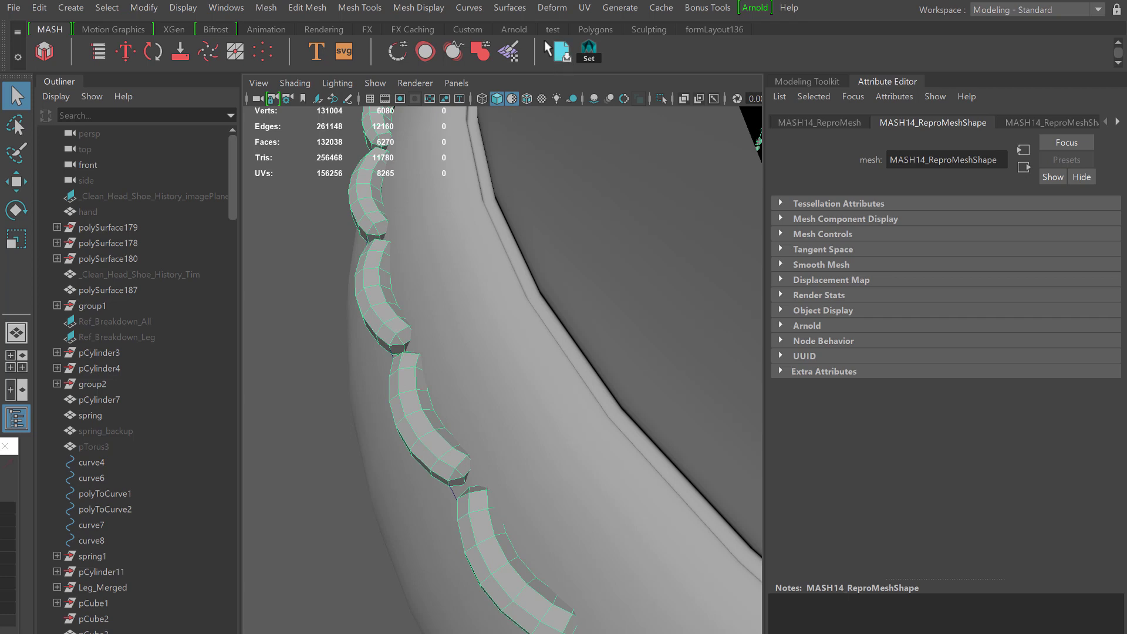
pyautogui.click(431, 8)
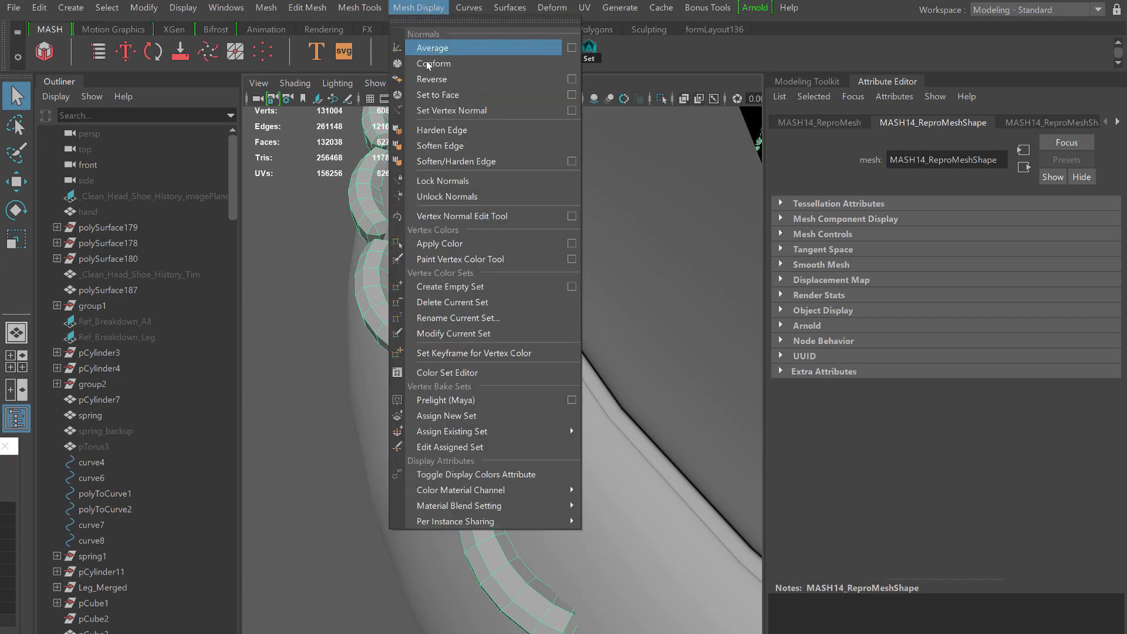
pyautogui.click(438, 96)
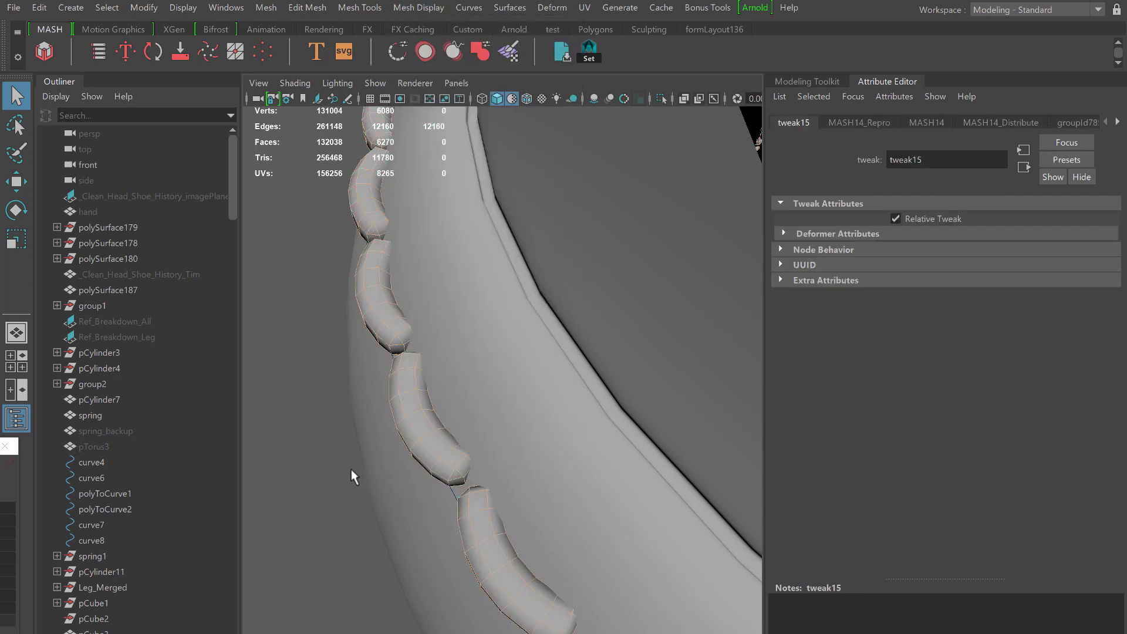
pyautogui.click(317, 482)
pyautogui.keyDown('alt'); pyautogui.moveTo(317, 481); pyautogui.dragTo(540, 322); pyautogui.keyUp('alt')
# Select the heel panel's stitching and open the settings of its curveWarp9 deformer.
pyautogui.click(498, 213)
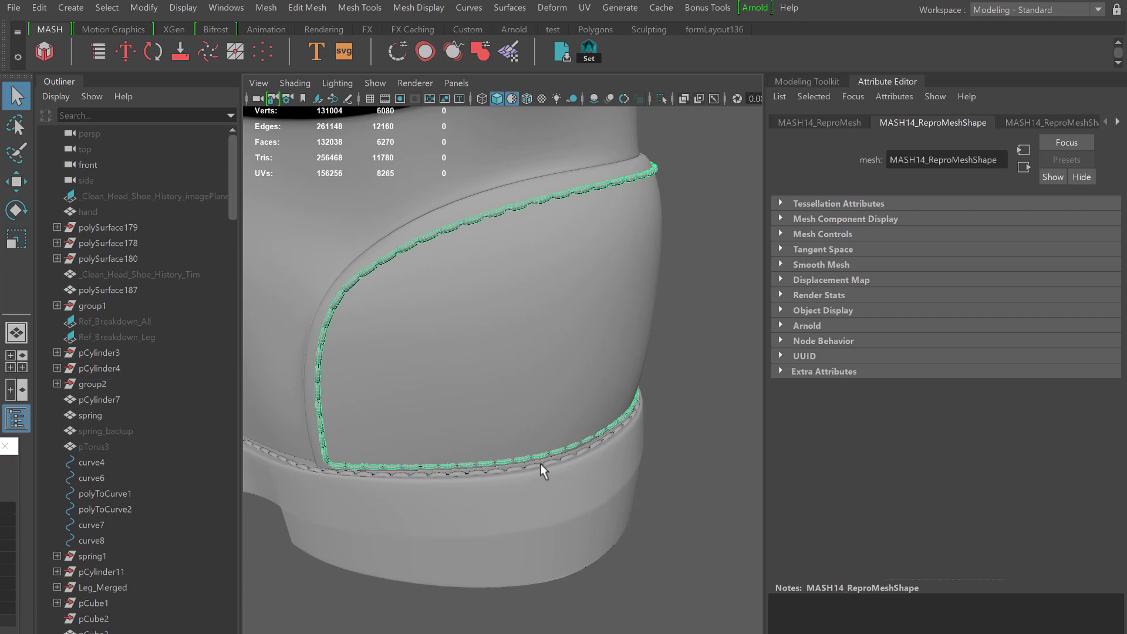
pyautogui.click(1117, 123)
pyautogui.click(1118, 123)
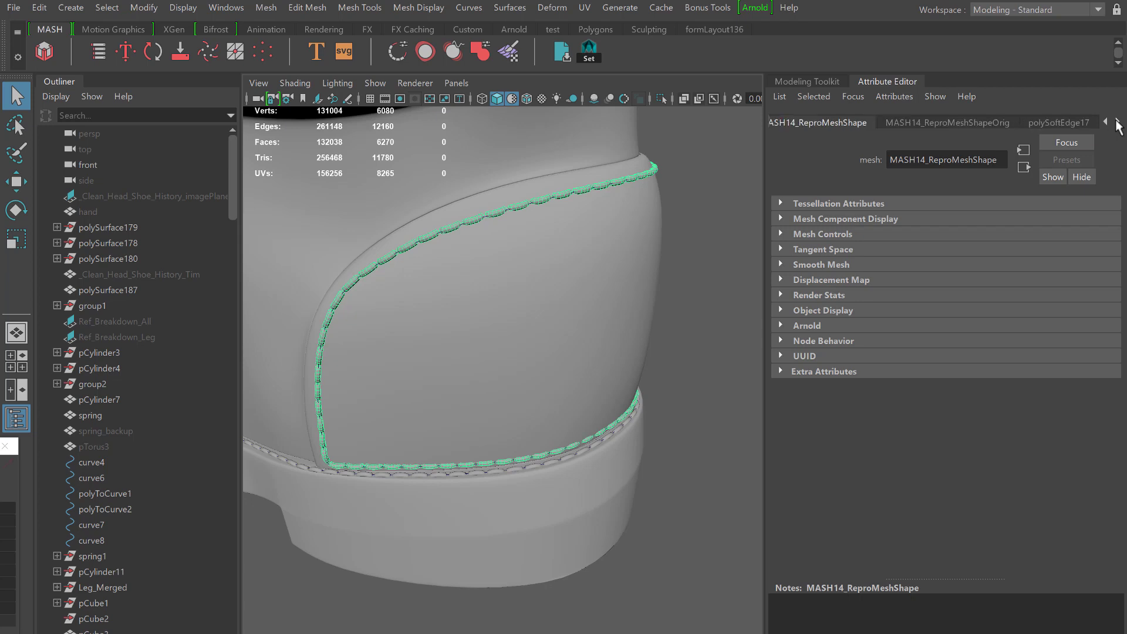
pyautogui.click(1117, 123)
pyautogui.click(1117, 124)
pyautogui.click(1118, 124)
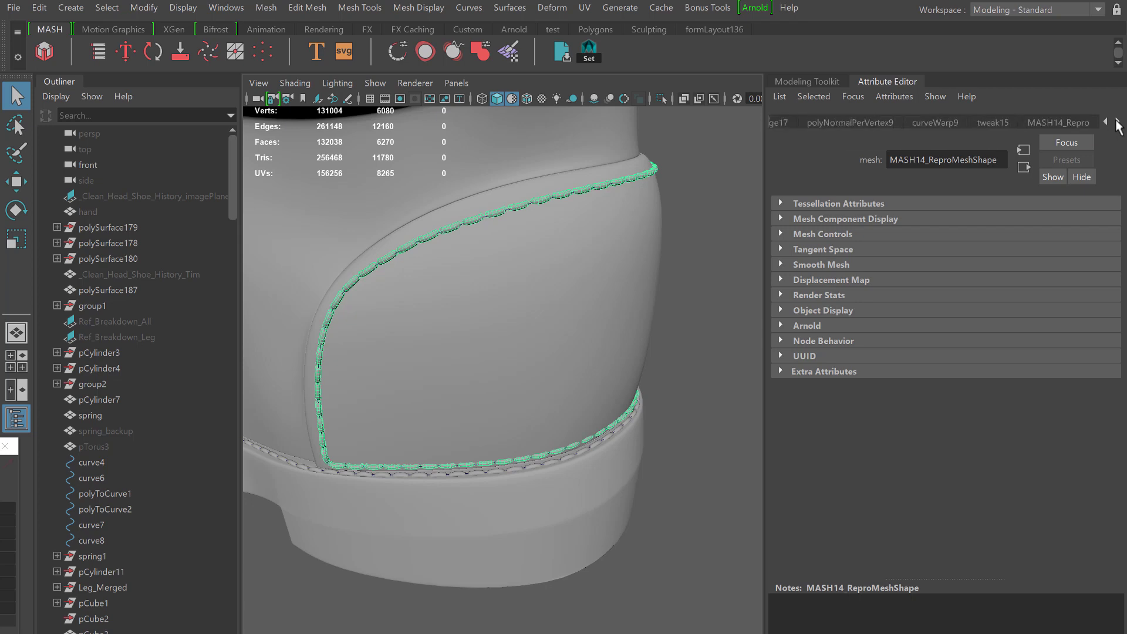
pyautogui.click(934, 122)
pyautogui.keyDown('alt'); pyautogui.moveTo(646, 351); pyautogui.dragTo(538, 337); pyautogui.keyUp('alt')
pyautogui.keyDown('alt'); pyautogui.moveTo(538, 337); pyautogui.dragTo(611, 340, button='right'); pyautogui.keyUp('alt')
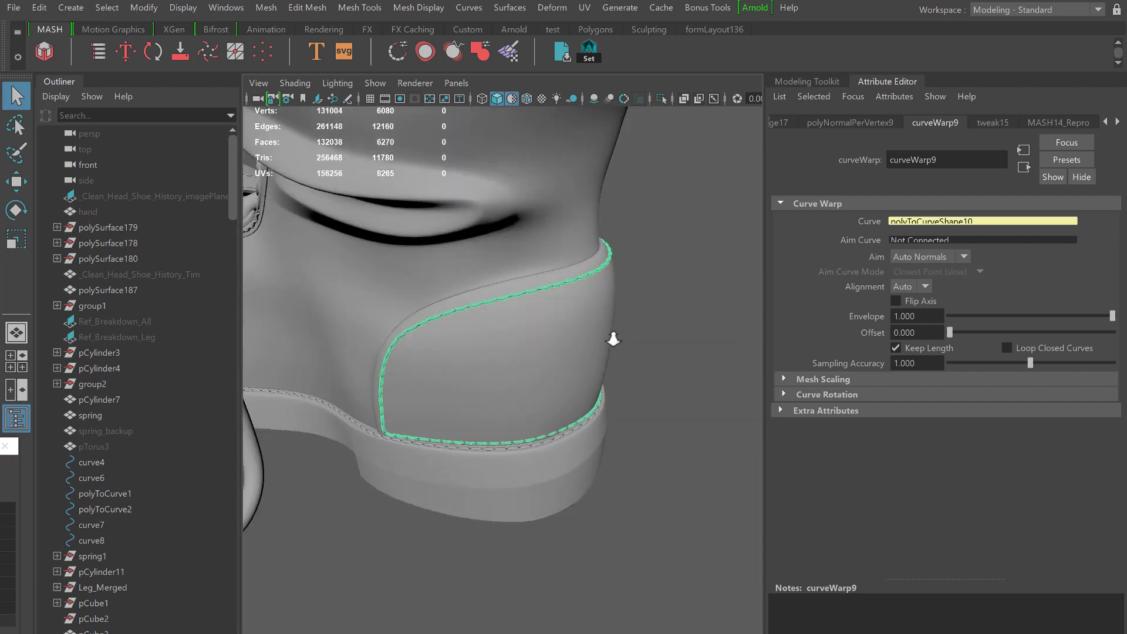
pyautogui.keyDown('alt'); pyautogui.moveTo(611, 340); pyautogui.dragTo(621, 330); pyautogui.keyUp('alt')
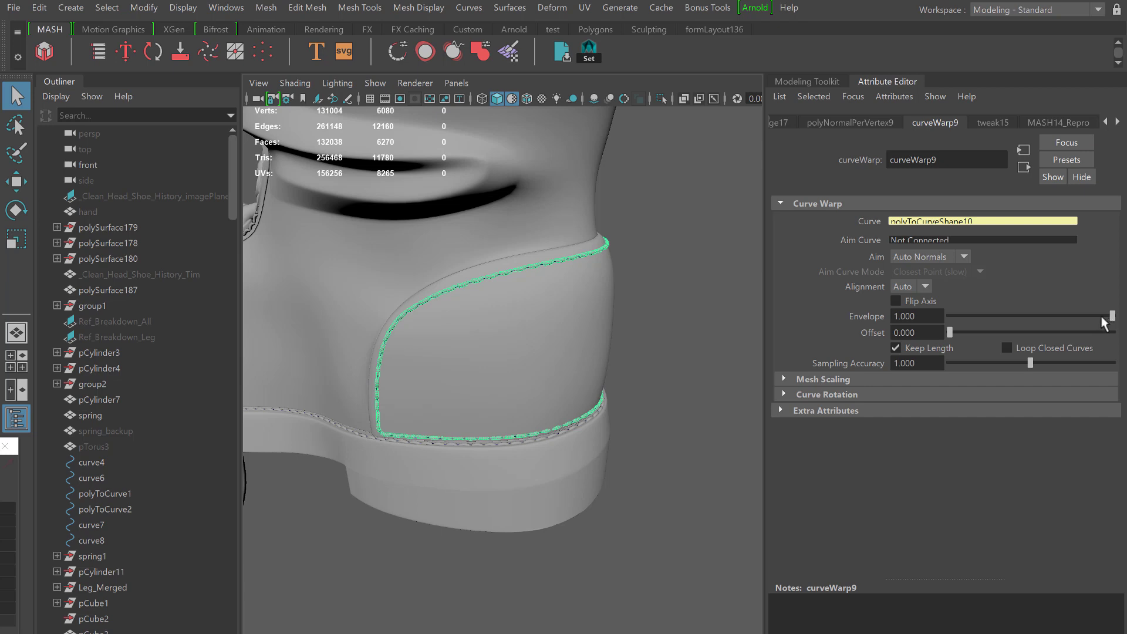
# Test the Curve Warp's effect by lowering its Envelope to 0 and restoring it to 1.
pyautogui.moveTo(1113, 315); pyautogui.dragTo(949, 315)
pyautogui.scroll(-6, 596, 507)
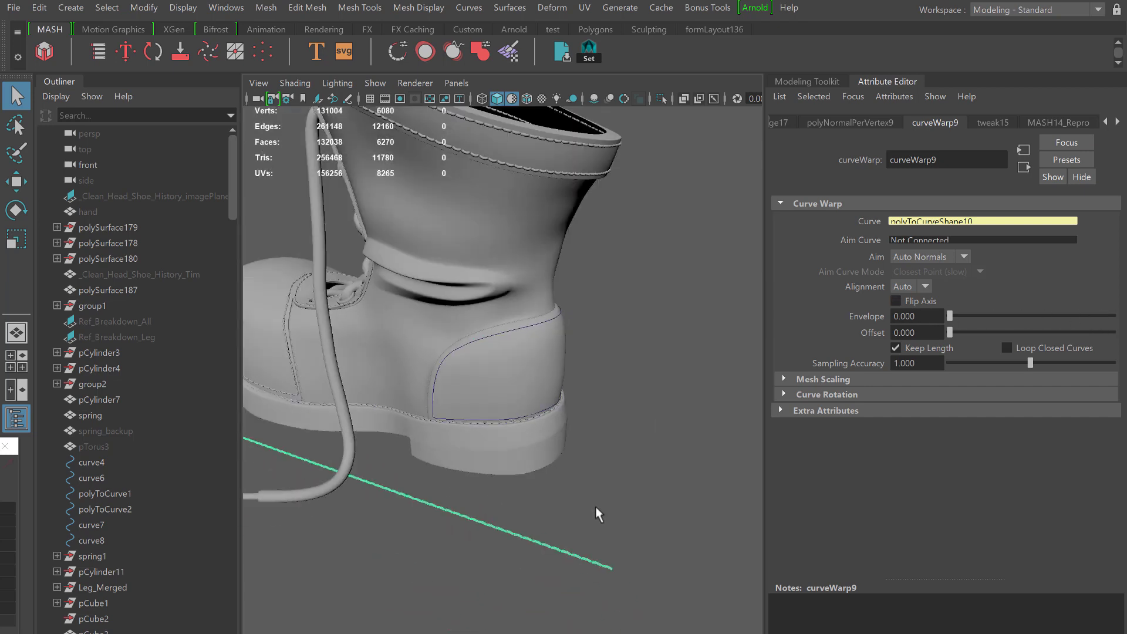
pyautogui.scroll(7, 587, 506)
pyautogui.keyDown('alt'); pyautogui.moveTo(590, 504); pyautogui.dragTo(590, 503); pyautogui.keyUp('alt')
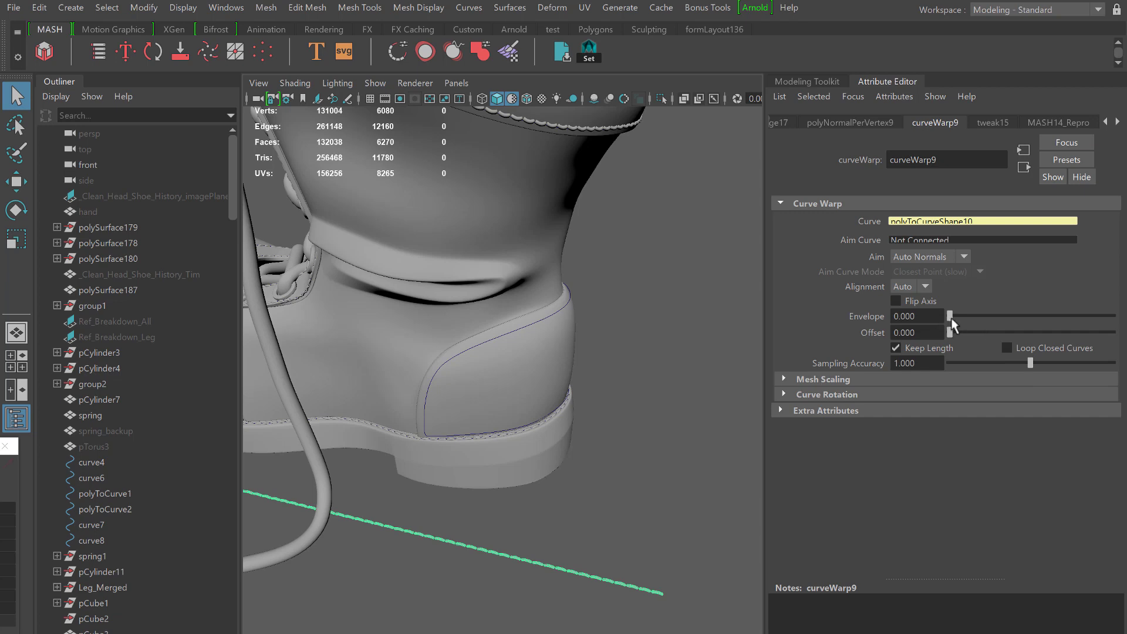
pyautogui.moveTo(950, 316); pyautogui.dragTo(1113, 316)
pyautogui.scroll(3, 491, 421)
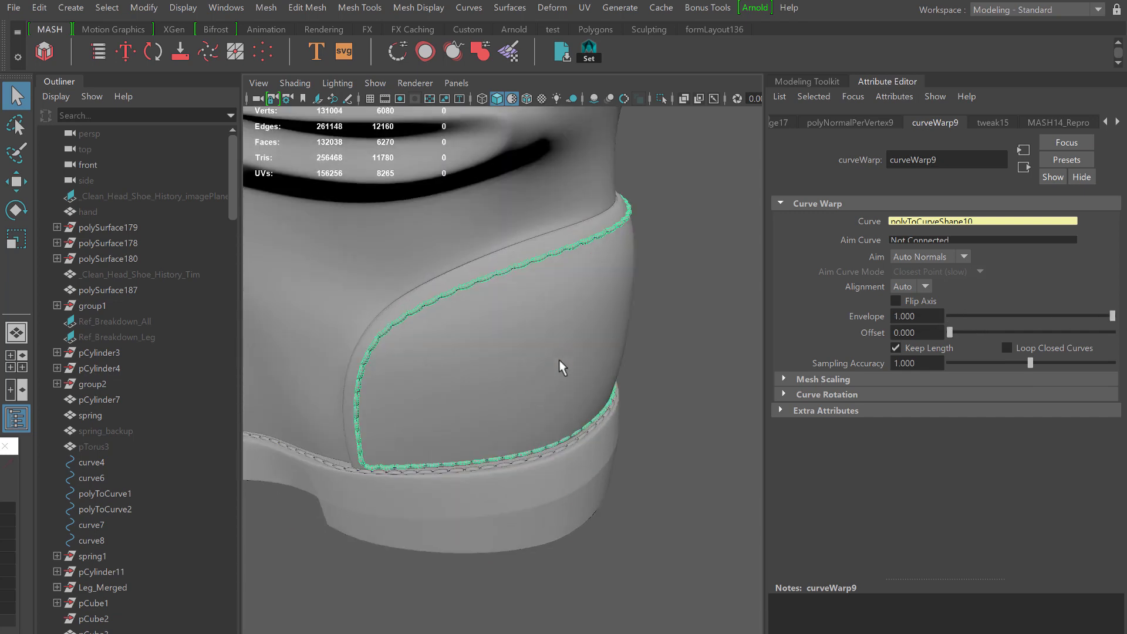
pyautogui.scroll(8, 559, 360)
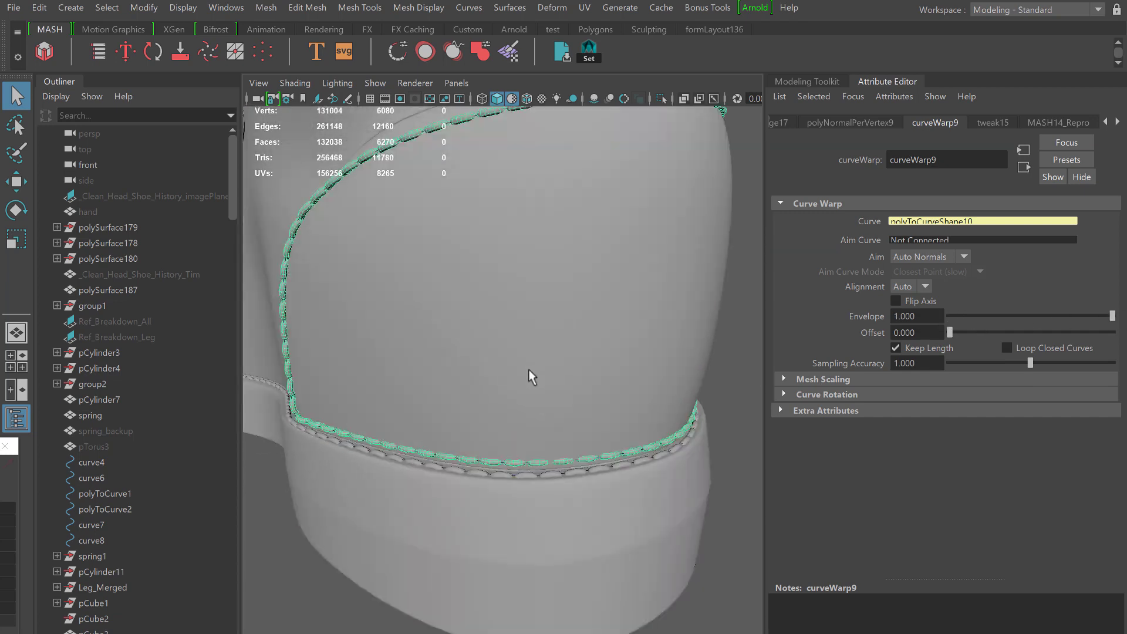
# Try a Curve Warp Rotation of about 24.9 on the heel panel's stitching, and reset the Rotation to 0.
pyautogui.keyDown('alt'); pyautogui.moveTo(528, 369); pyautogui.dragTo(568, 348); pyautogui.keyUp('alt')
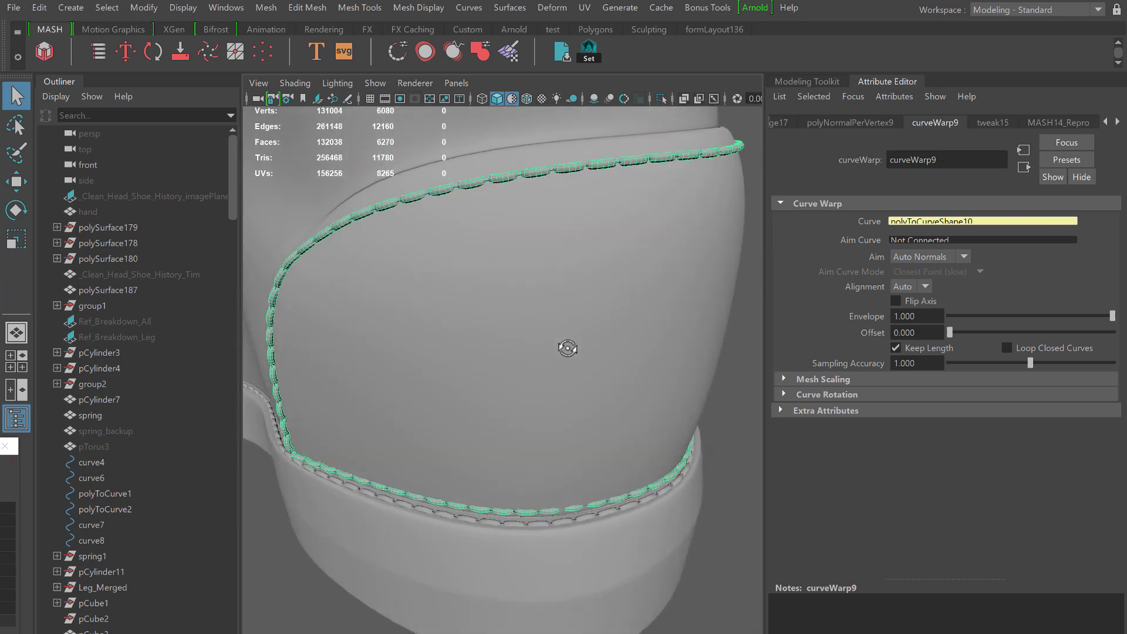
pyautogui.click(785, 395)
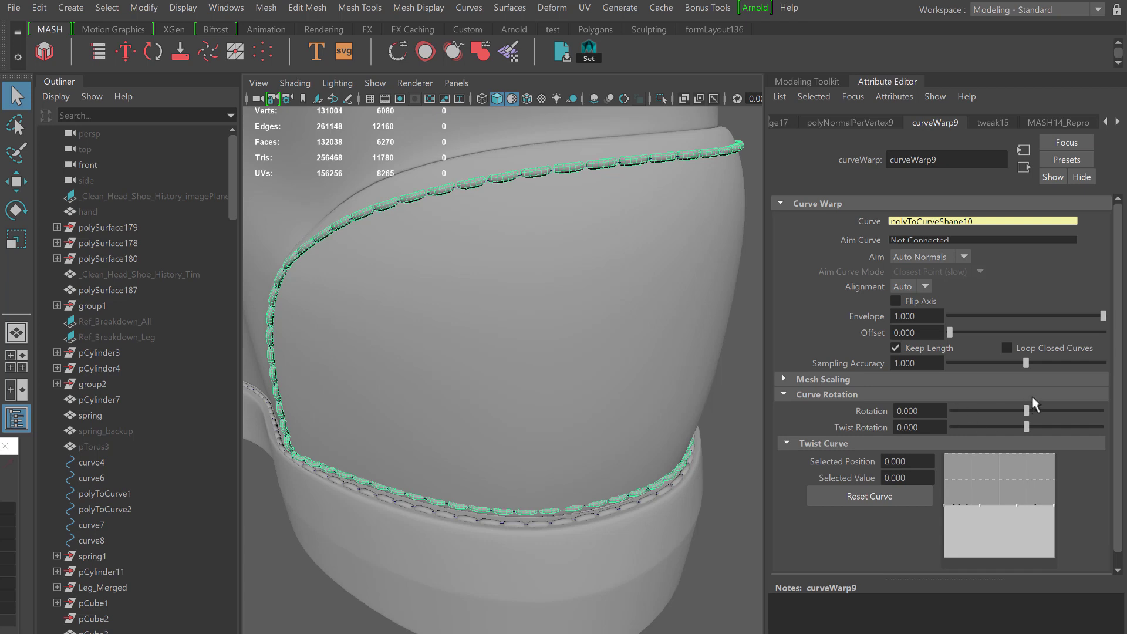
pyautogui.moveTo(1029, 412); pyautogui.dragTo(1037, 412)
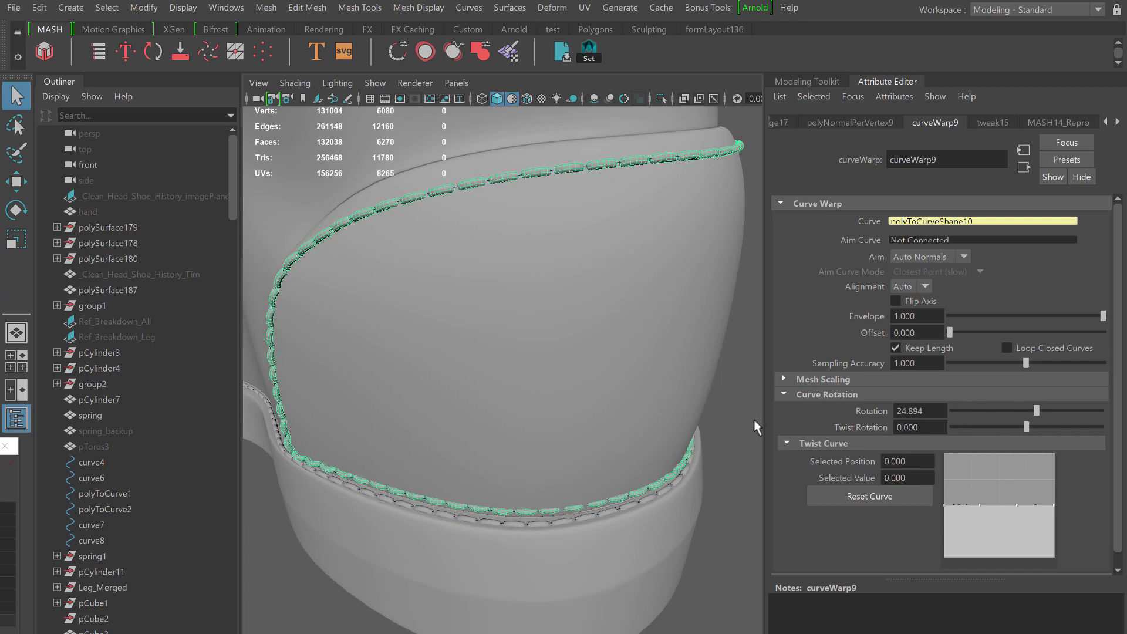
pyautogui.moveTo(579, 383)
pyautogui.keyDown('alt'); pyautogui.mouseDown()
pyautogui.moveTo(463, 372)
pyautogui.moveTo(579, 368)
pyautogui.mouseUp(); pyautogui.keyUp('alt')
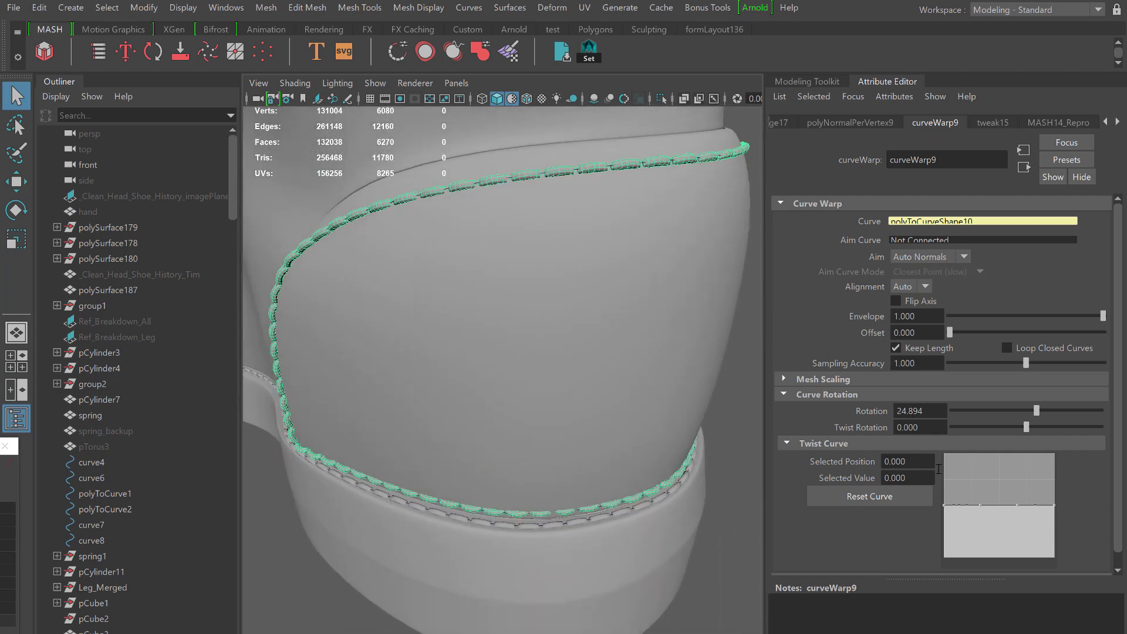
pyautogui.click(929, 410)
pyautogui.write('0')
pyautogui.press('Return')
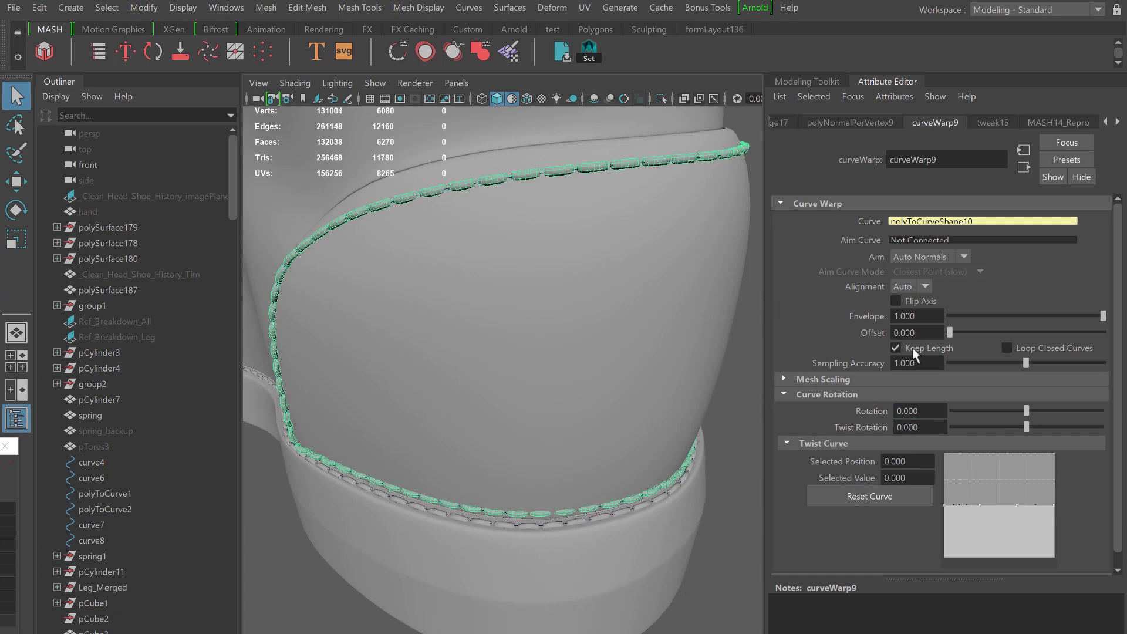
# Find the MASH14_Distribute node among the stitching's connected nodes and open its settings.
pyautogui.click(1118, 122)
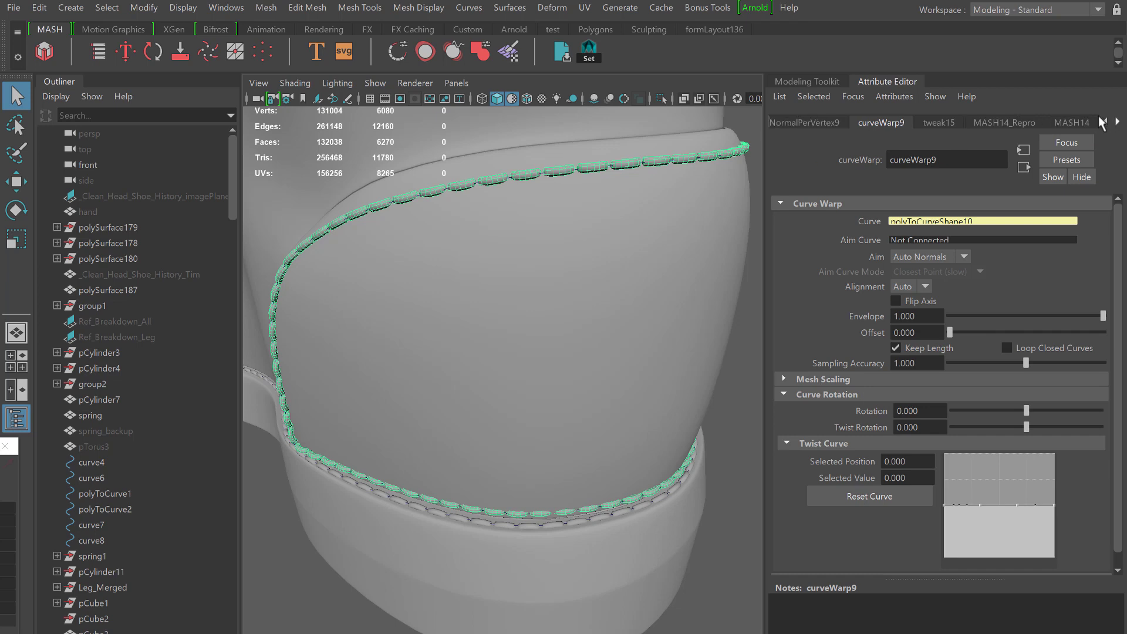
pyautogui.click(1104, 122)
pyautogui.click(1104, 122)
pyautogui.click(1103, 123)
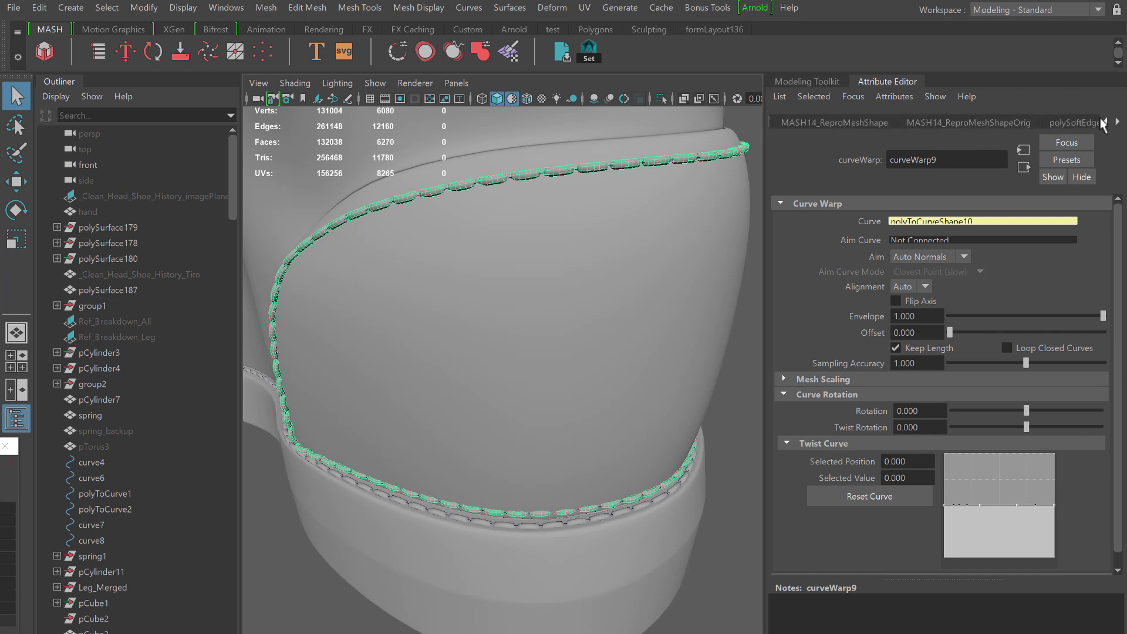
pyautogui.click(1103, 124)
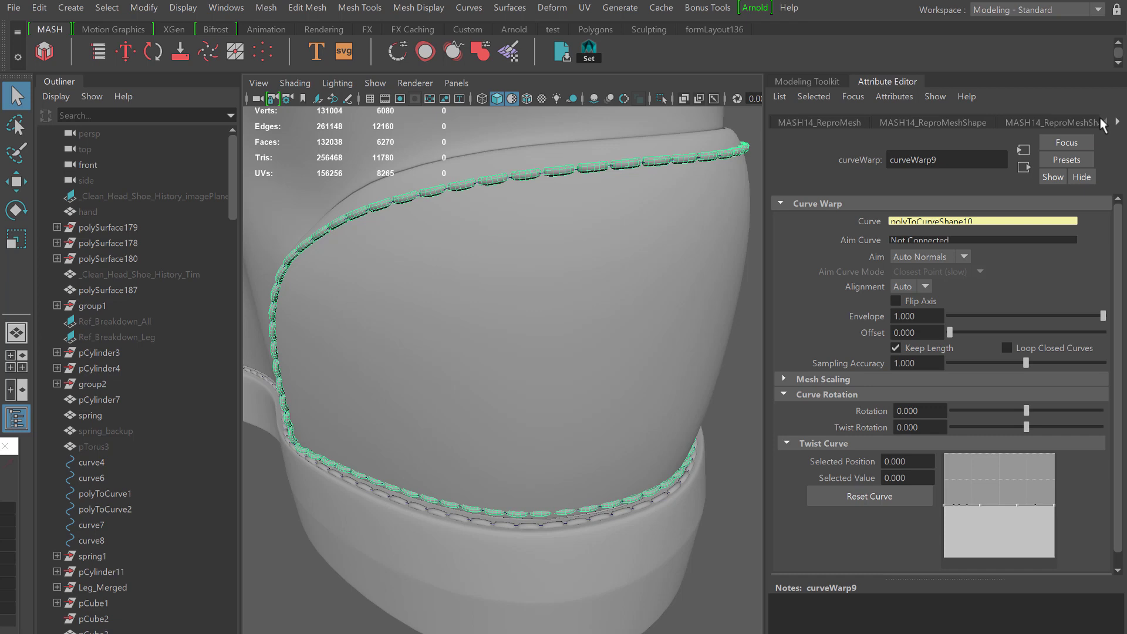
pyautogui.click(1118, 122)
pyautogui.click(1118, 122)
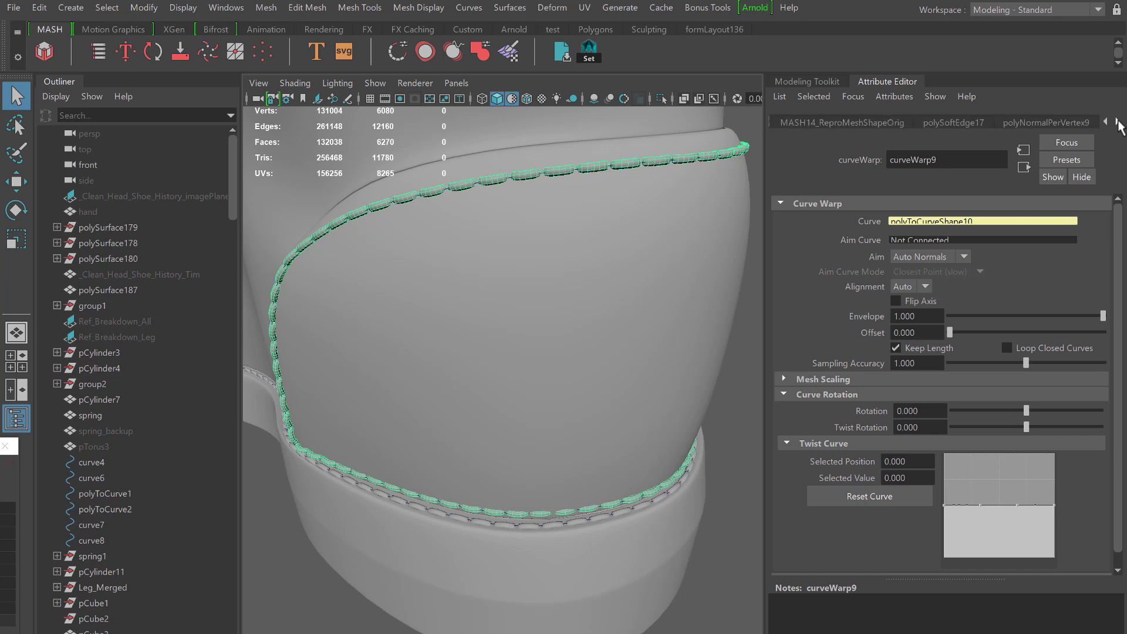
pyautogui.click(1119, 122)
pyautogui.click(1118, 123)
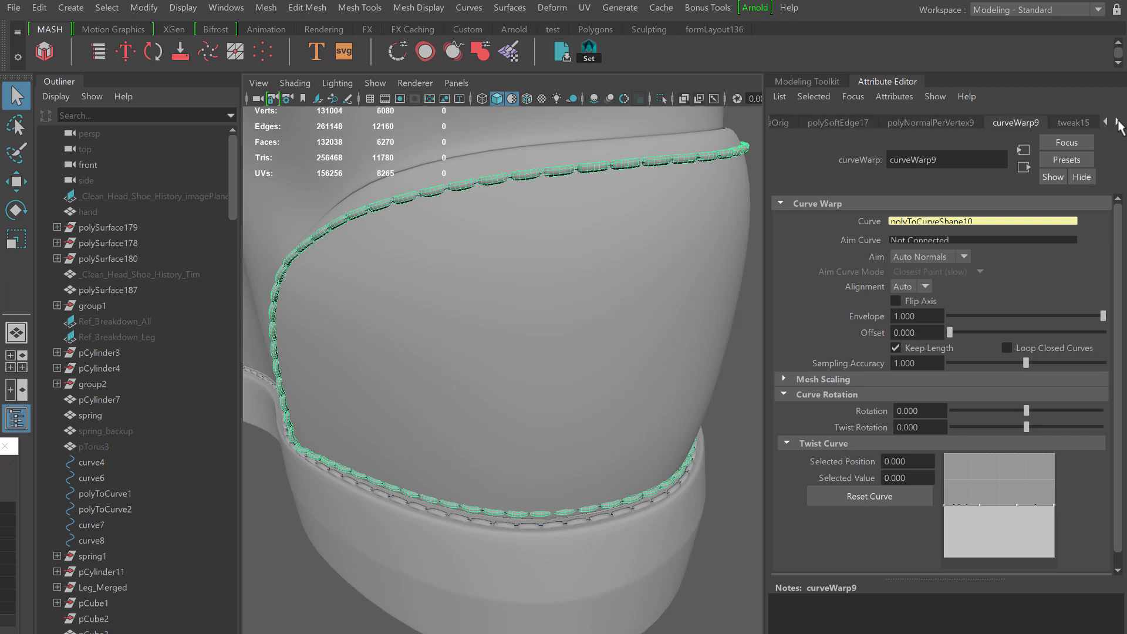
pyautogui.click(1118, 122)
pyautogui.click(1118, 122)
pyautogui.click(1118, 123)
pyautogui.click(1118, 122)
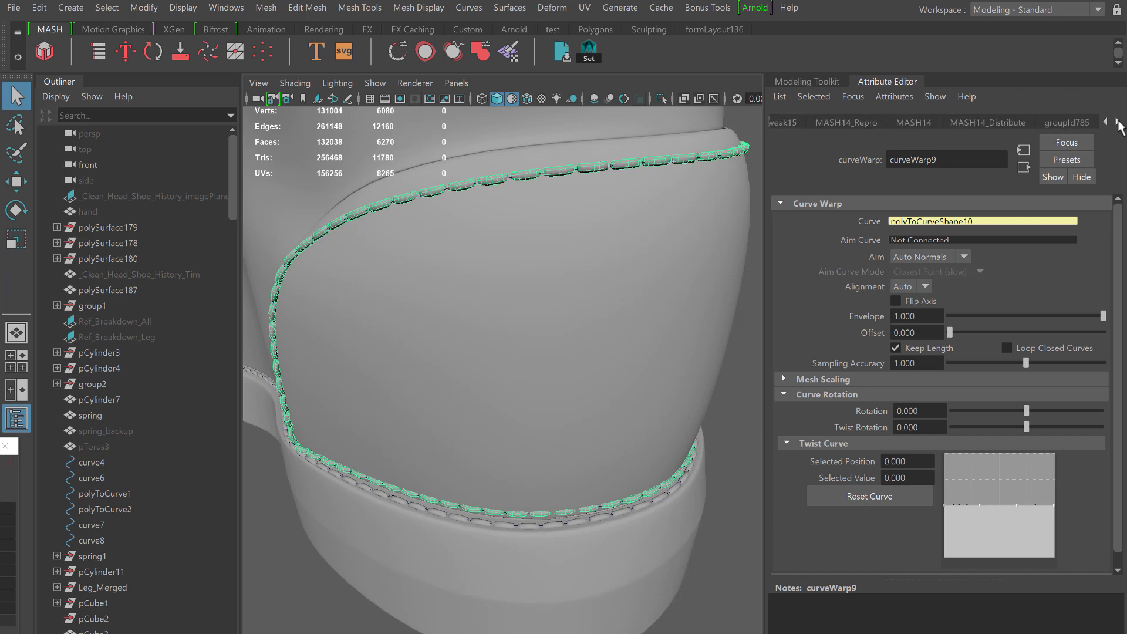
pyautogui.click(987, 121)
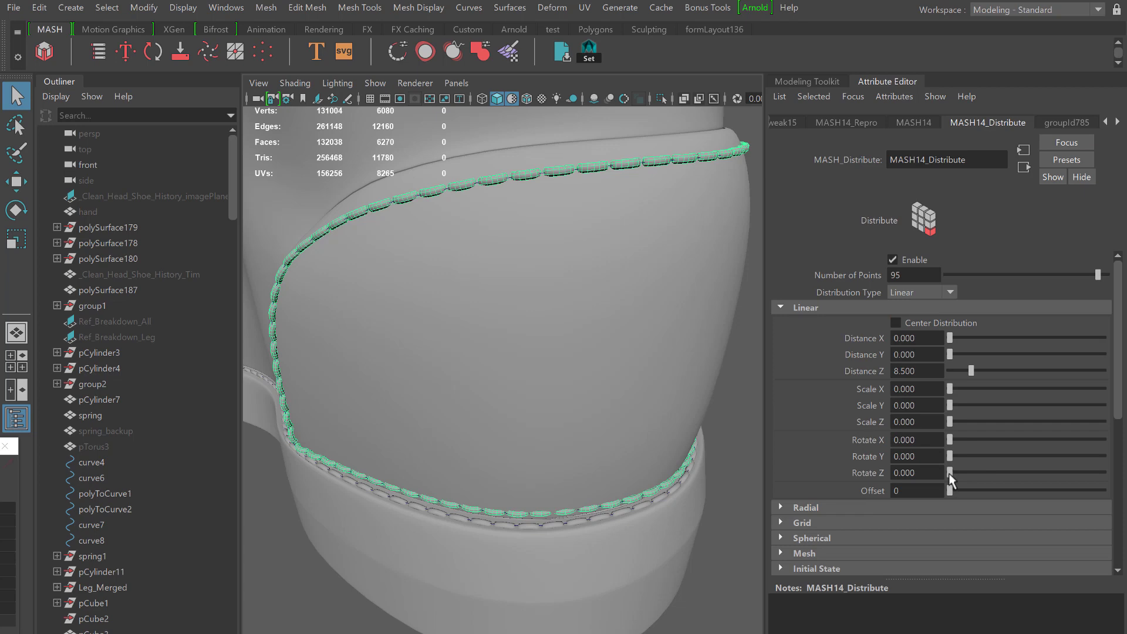
# Set the linear distribution's Rotate Z to about 55.1 and fine-tune its Distance Z, checking the stitching along the heel panel.
pyautogui.moveTo(949, 471); pyautogui.dragTo(973, 477)
pyautogui.keyDown('alt'); pyautogui.moveTo(705, 309); pyautogui.dragTo(737, 414); pyautogui.keyUp('alt')
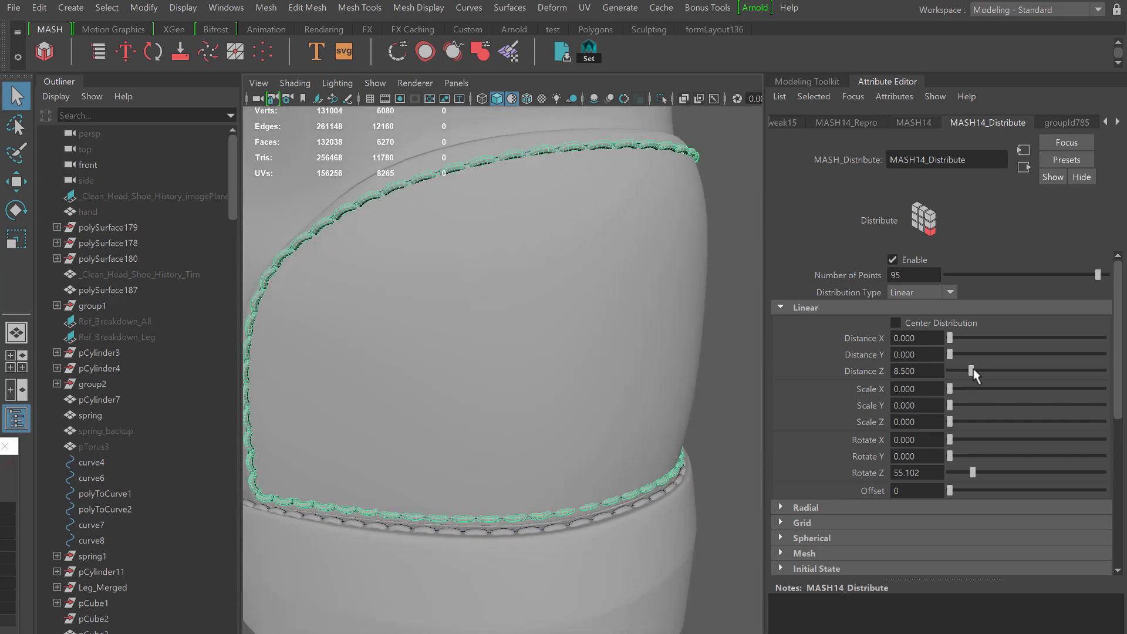
pyautogui.moveTo(971, 369); pyautogui.dragTo(973, 370)
pyautogui.keyDown('alt'); pyautogui.moveTo(652, 355); pyautogui.dragTo(707, 350); pyautogui.keyUp('alt')
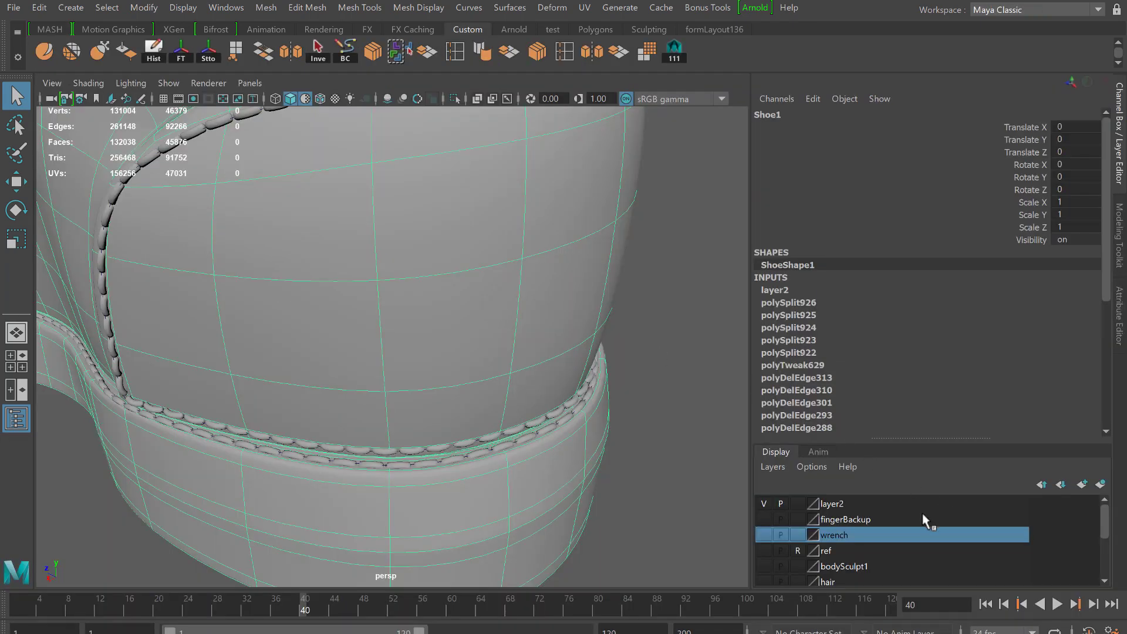
# Hide and show layer2 again, and set its display type to Reference.
pyautogui.click(763, 499)
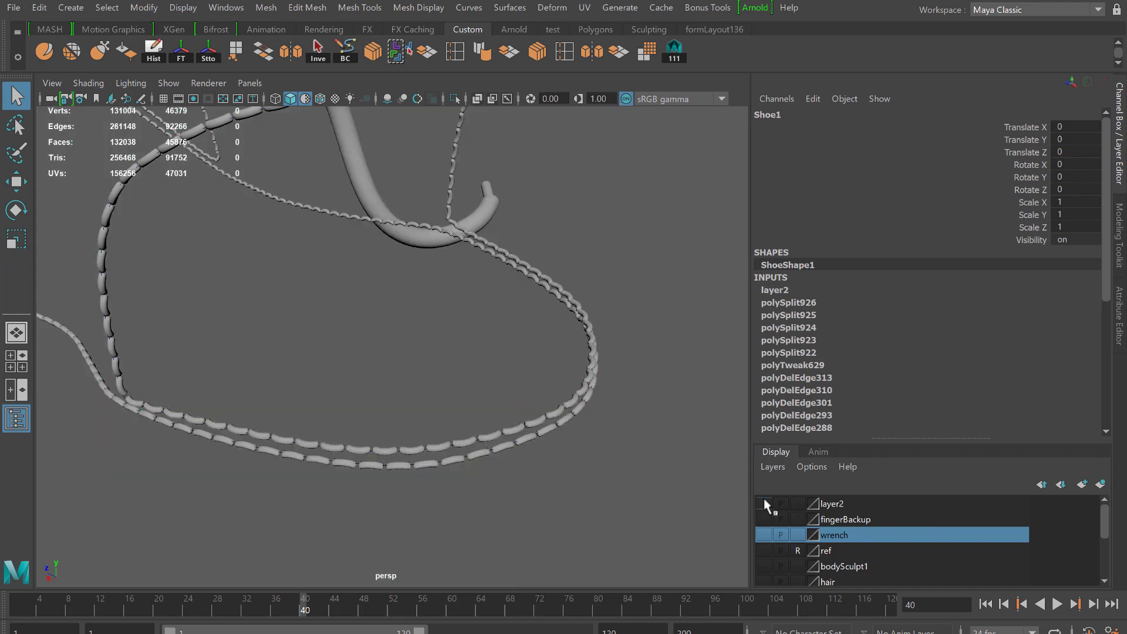
pyautogui.click(763, 498)
pyautogui.click(838, 501)
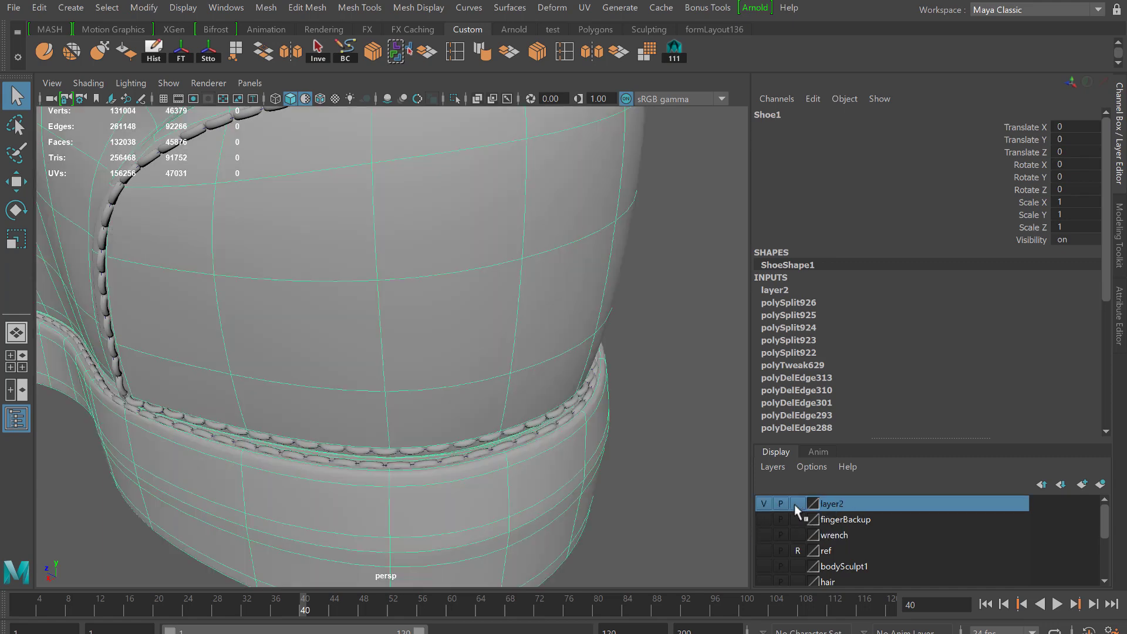
pyautogui.click(797, 504)
pyautogui.click(797, 504)
pyautogui.keyDown('alt'); pyautogui.moveTo(576, 399); pyautogui.dragTo(541, 308, button='middle'); pyautogui.keyUp('alt')
pyautogui.keyDown('alt'); pyautogui.moveTo(541, 307); pyautogui.dragTo(543, 304); pyautogui.keyUp('alt')
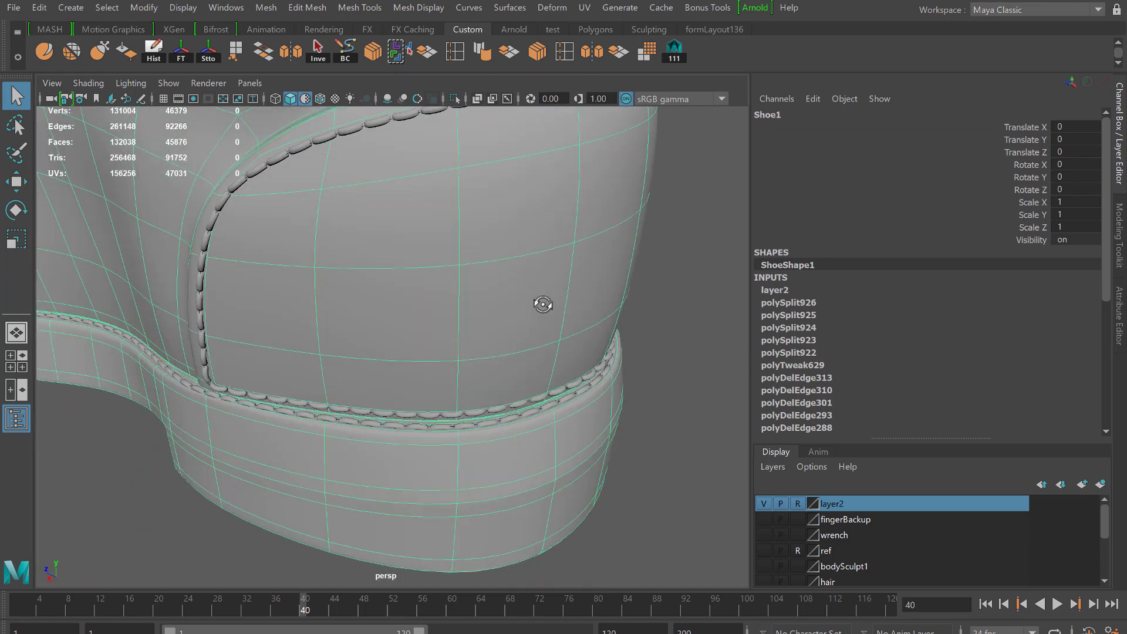
# Switch to the Modeling - Expert workspace and minimise the floating window covering the viewport.
pyautogui.click(1013, 10)
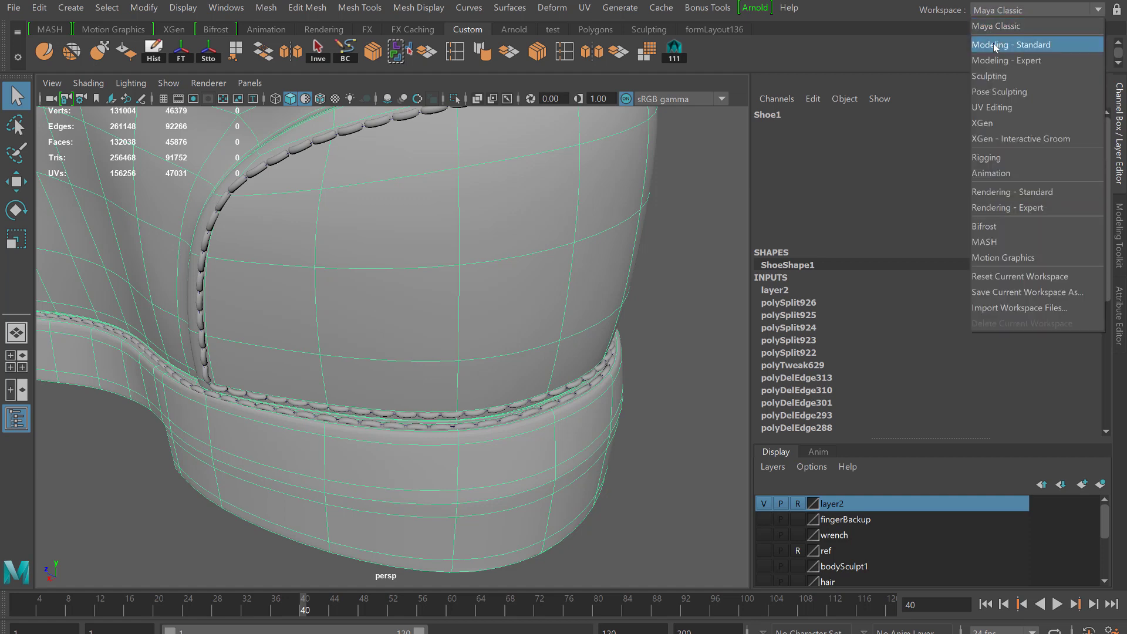
pyautogui.click(995, 28)
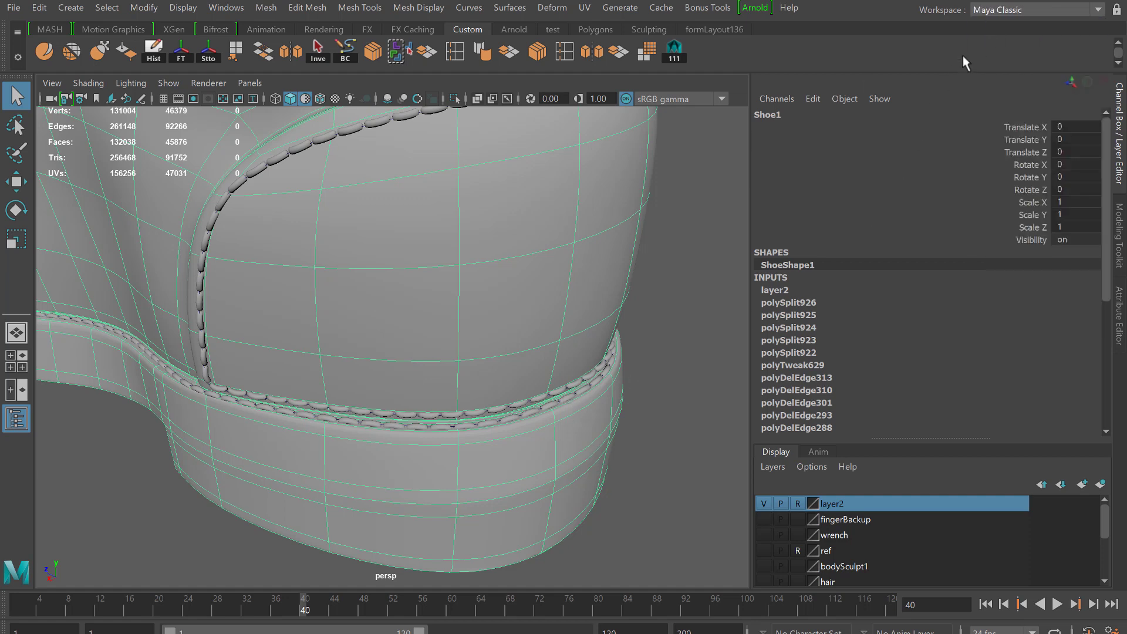
pyautogui.click(999, 10)
pyautogui.click(999, 55)
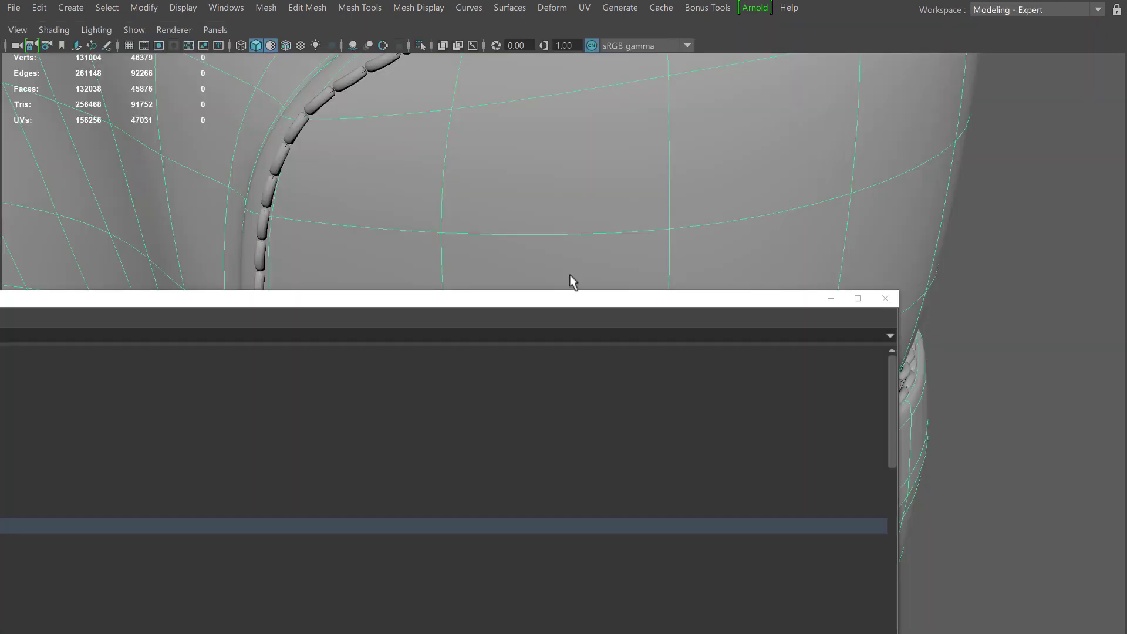
pyautogui.click(830, 299)
pyautogui.scroll(3, 605, 387)
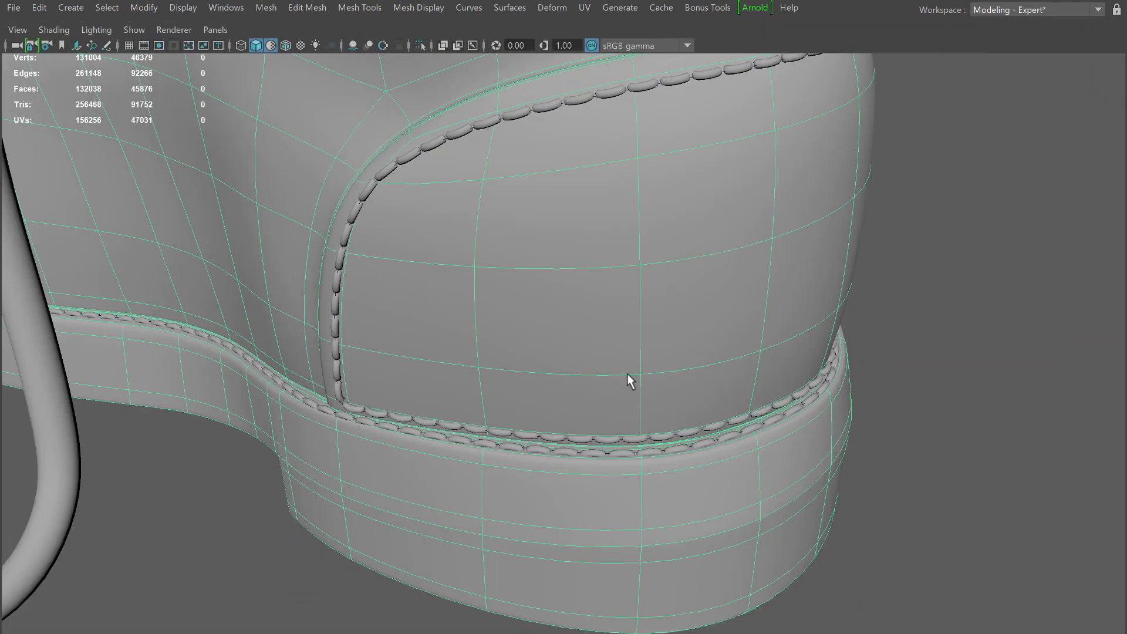
# Display the boot in wireframe and select the curve running through the heel panel's stitching.
pyautogui.scroll(-3, 628, 373)
pyautogui.click(665, 456)
pyautogui.scroll(3, 568, 323)
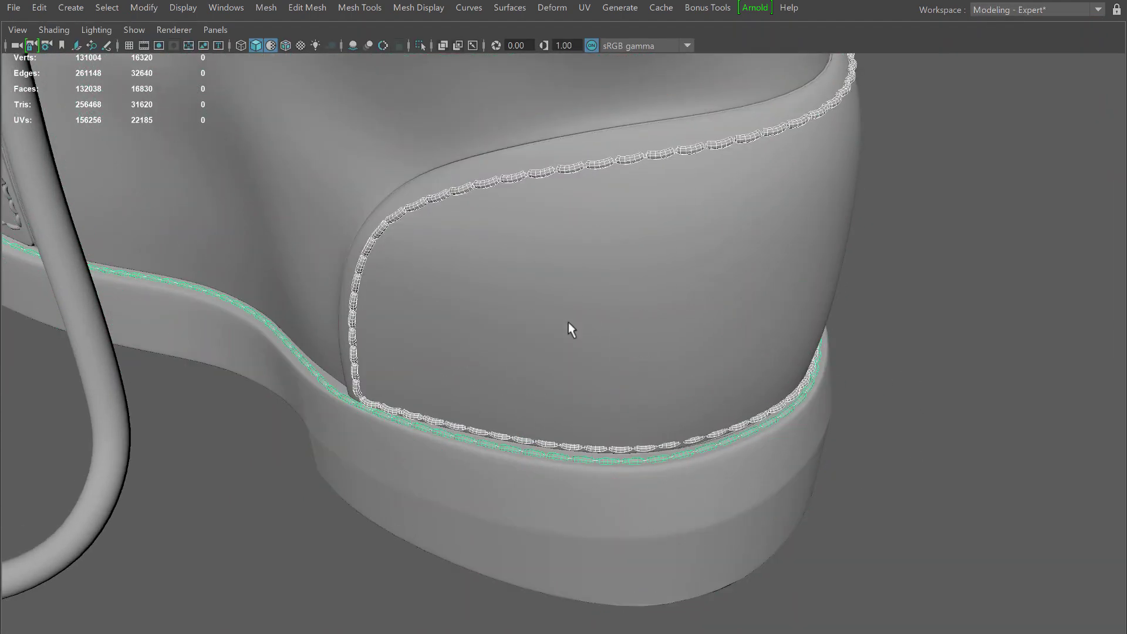
pyautogui.click(569, 326)
pyautogui.scroll(3, 615, 390)
pyautogui.press('4')
pyautogui.scroll(2, 660, 406)
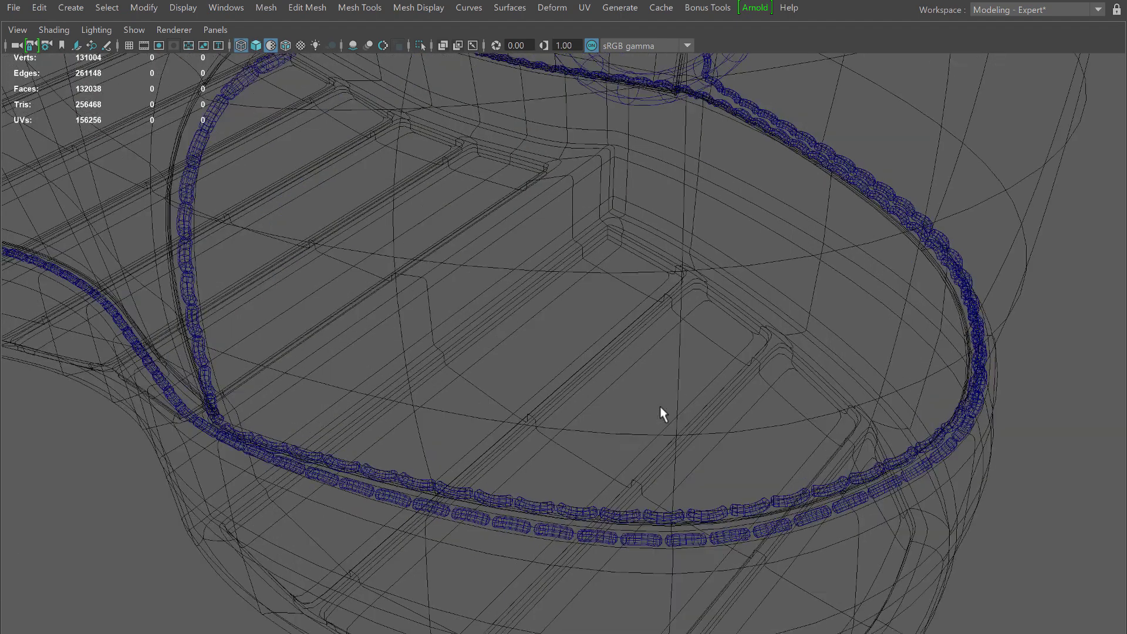
pyautogui.scroll(-3, 579, 297)
pyautogui.keyDown('alt'); pyautogui.moveTo(579, 297); pyautogui.dragTo(563, 329); pyautogui.keyUp('alt')
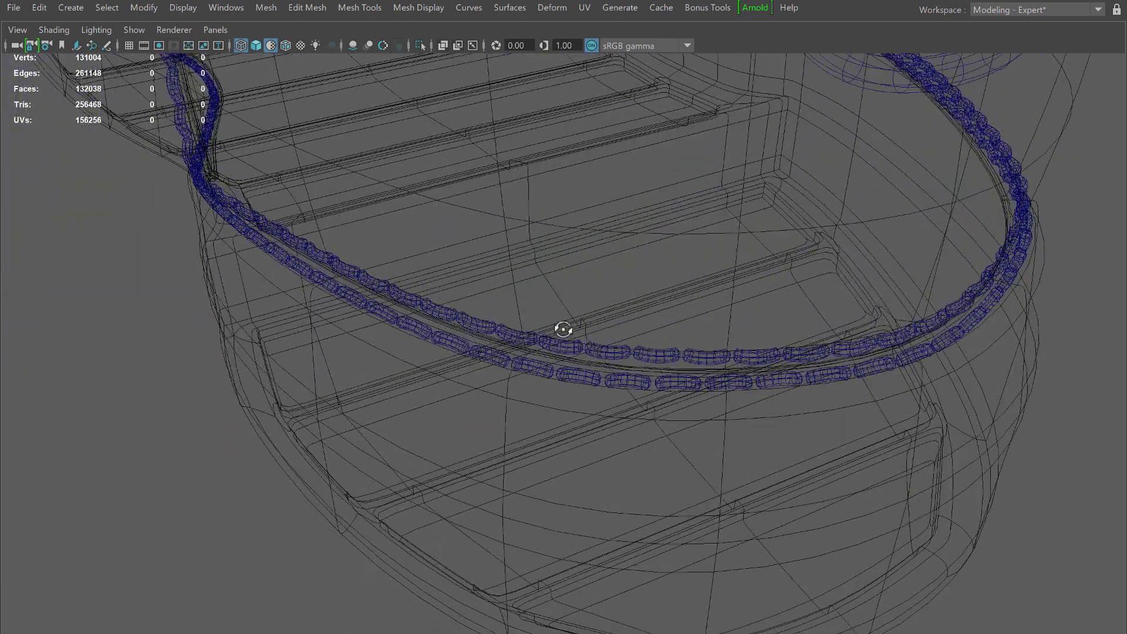
pyautogui.click(585, 351)
pyautogui.scroll(3, 643, 354)
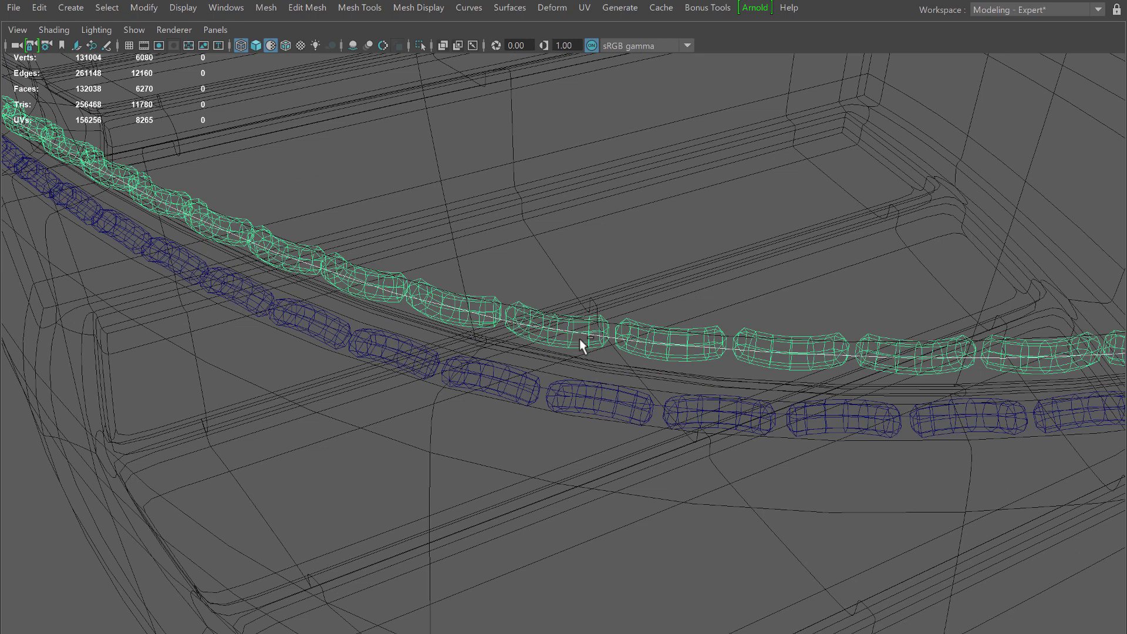
pyautogui.keyDown('ctrl'); pyautogui.click(589, 352); pyautogui.keyUp('ctrl')
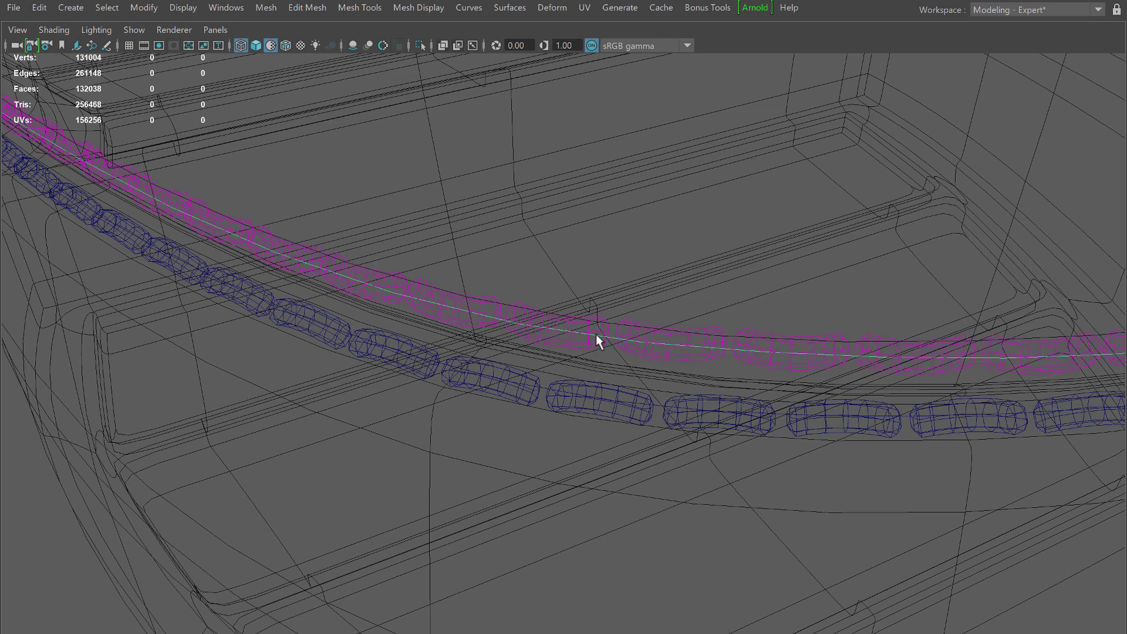
# Show the heel stitching curve's control vertices and select one along the lower edge of the heel panel.
pyautogui.moveTo(596, 333); pyautogui.dragTo(505, 296, button='right')
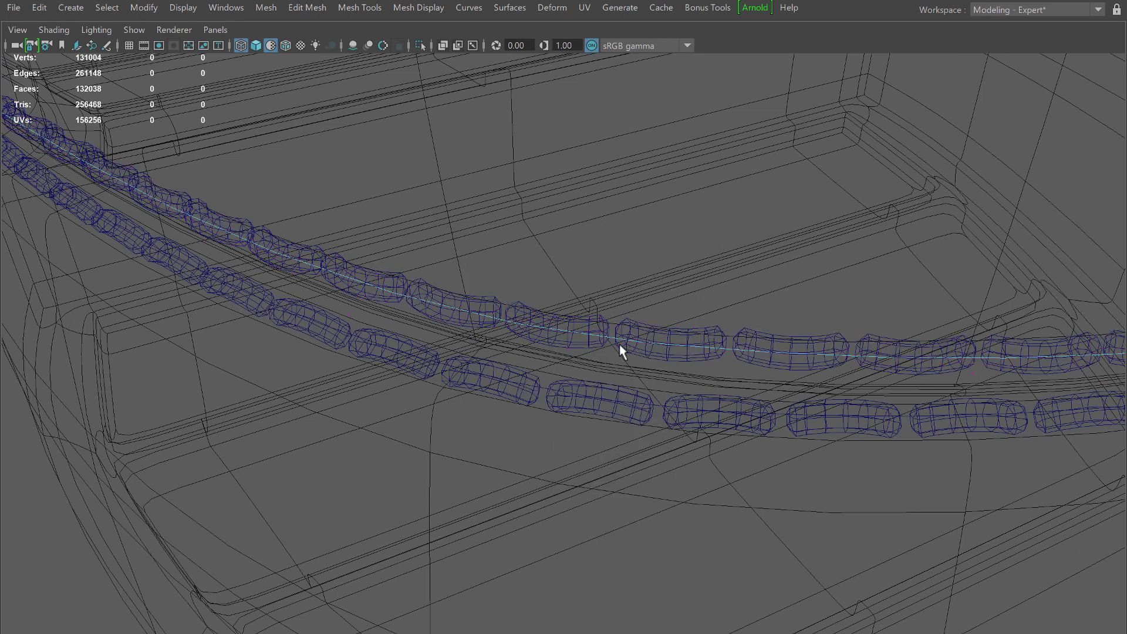
pyautogui.scroll(-5, 619, 344)
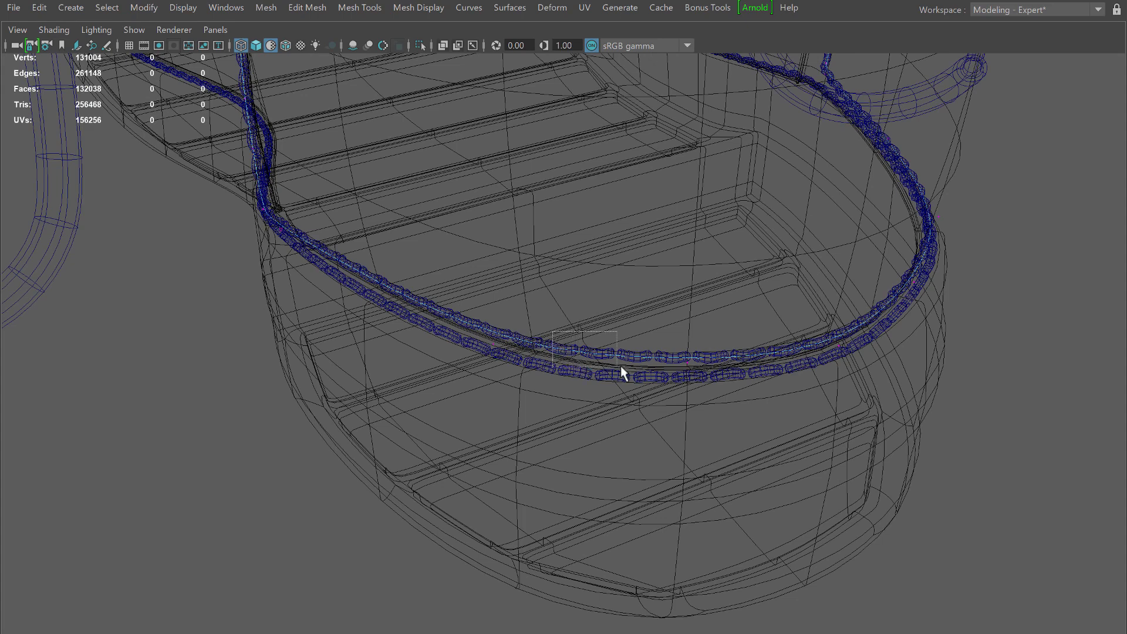
pyautogui.moveTo(623, 371); pyautogui.dragTo(624, 371)
# Return to smooth shading and nudge the selected control vertex of the heel stitching curve to refine the stitches along the lower edge.
pyautogui.moveTo(697, 372)
pyautogui.keyDown('alt'); pyautogui.mouseDown()
pyautogui.moveTo(680, 357)
pyautogui.moveTo(727, 331)
pyautogui.mouseUp(); pyautogui.keyUp('alt')
pyautogui.press('5')
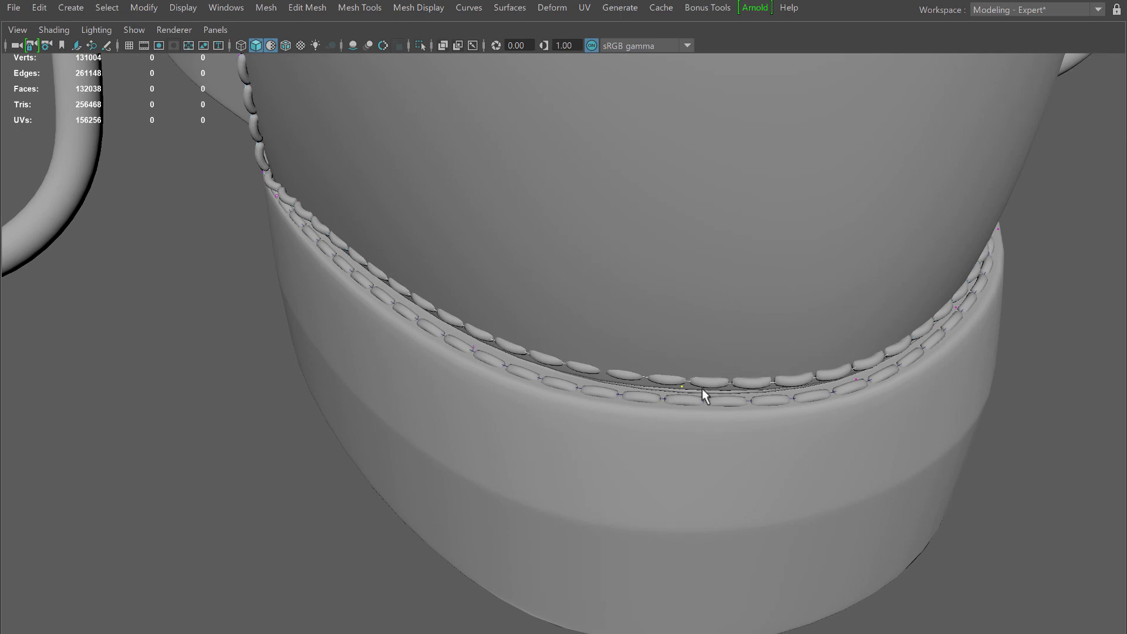
pyautogui.keyDown('ctrl'); pyautogui.moveTo(718, 378); pyautogui.dragTo(731, 366, button='middle'); pyautogui.keyUp('ctrl')
pyautogui.hotkey('ctrl', 'z')
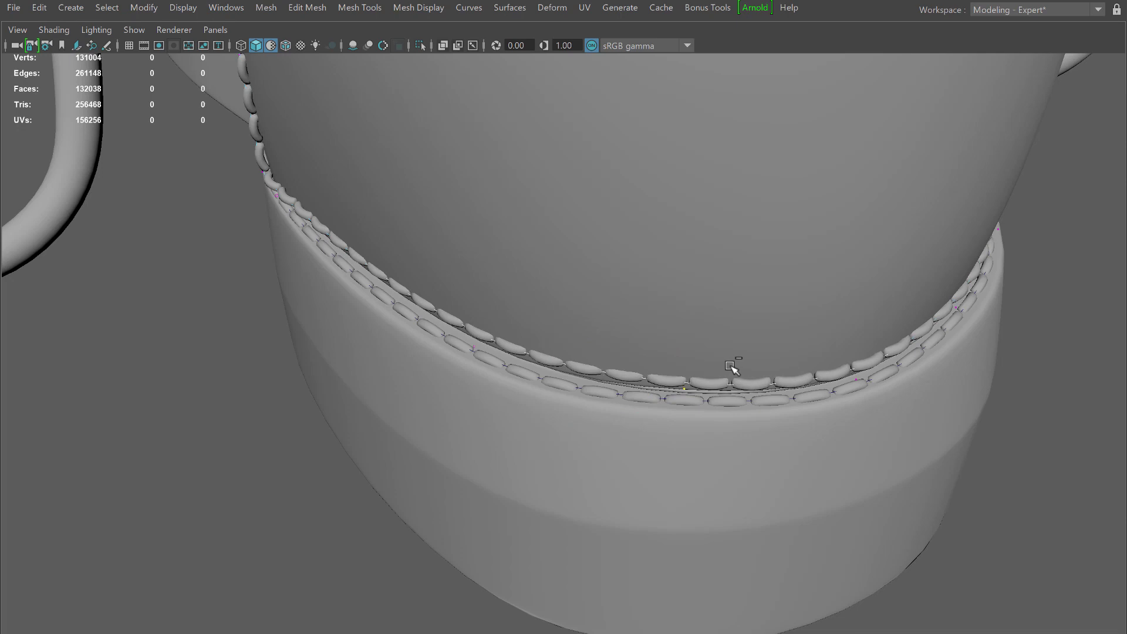
pyautogui.click(734, 368)
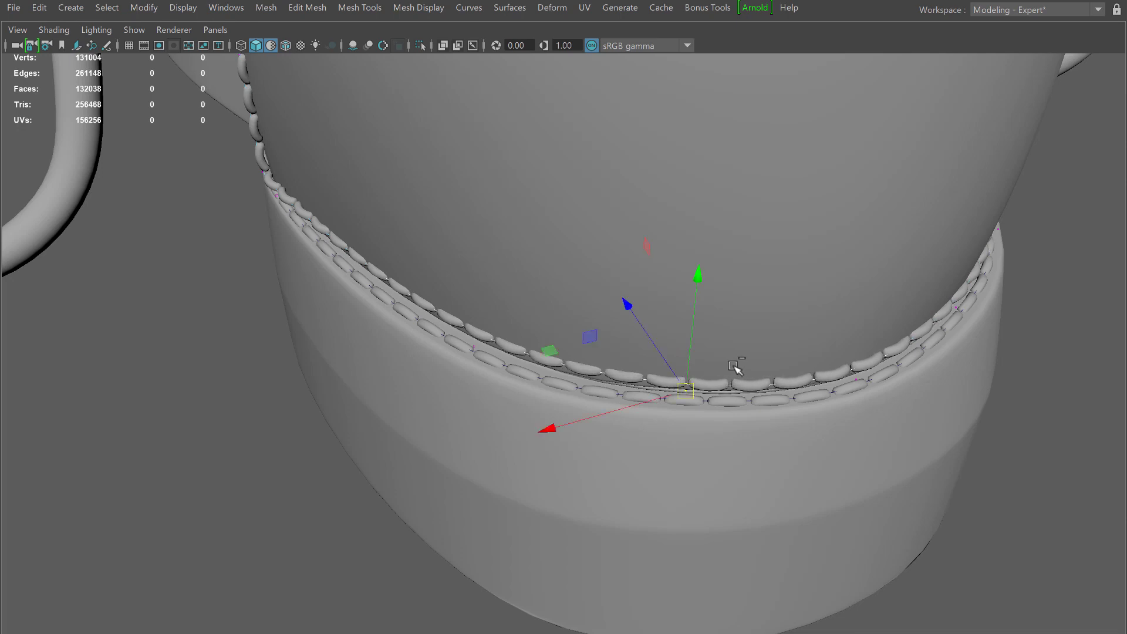
pyautogui.keyDown('ctrl'); pyautogui.click(722, 366); pyautogui.keyUp('ctrl')
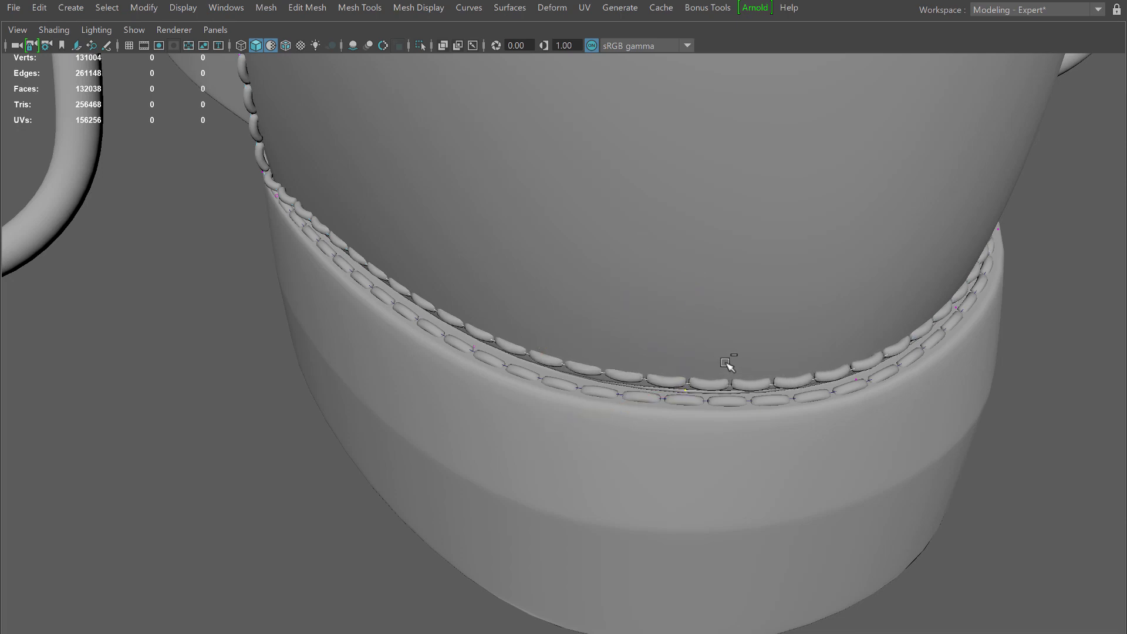
pyautogui.click(726, 365)
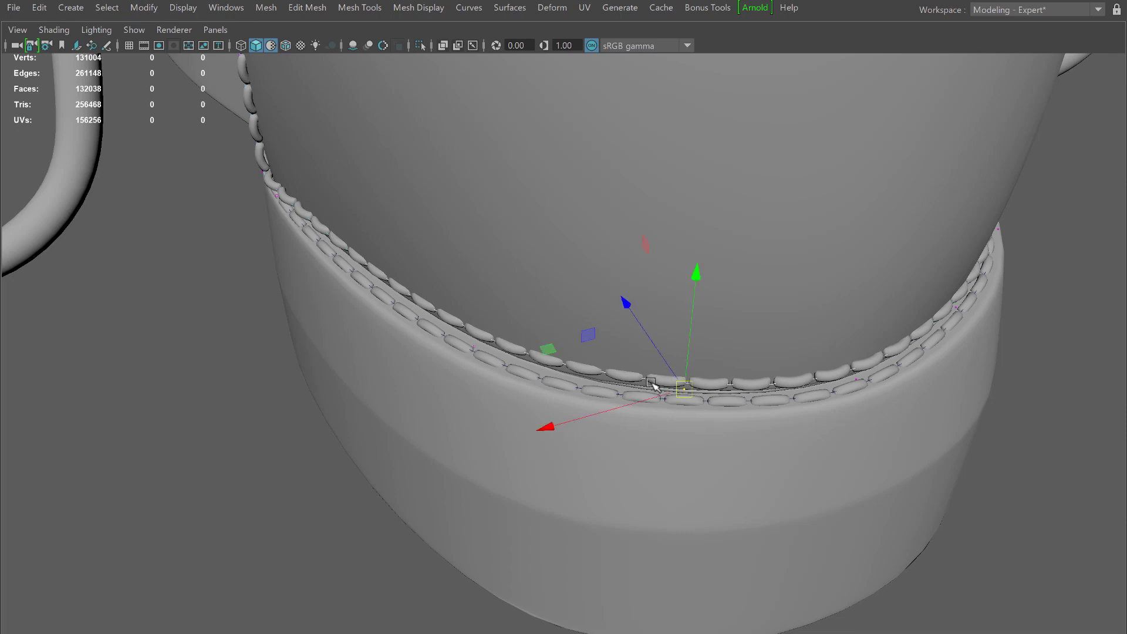
# Use the wireframe display to pick another control vertex on the heel curve's lower edge, and nudge it in shaded view.
pyautogui.keyDown('alt'); pyautogui.moveTo(730, 355); pyautogui.dragTo(760, 353); pyautogui.keyUp('alt')
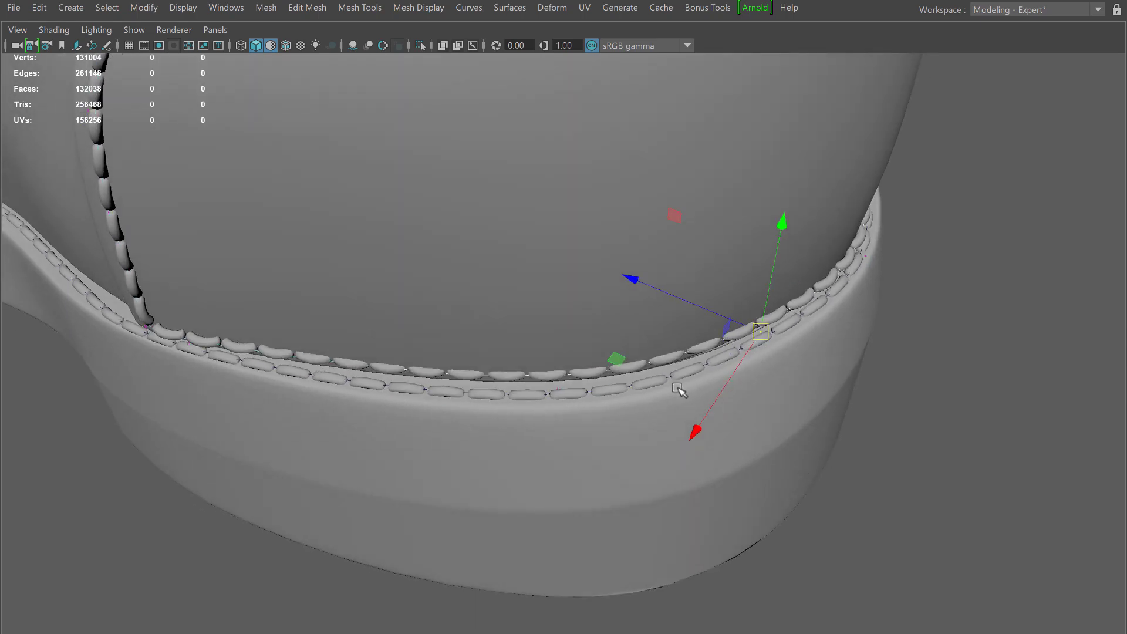
pyautogui.press('4')
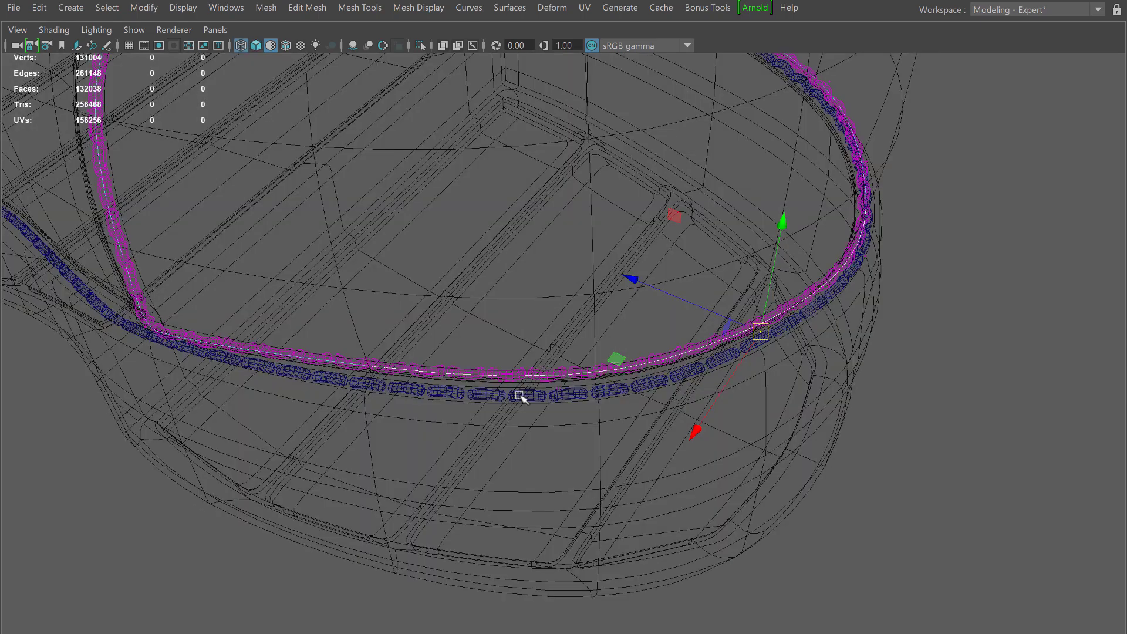
pyautogui.moveTo(521, 396)
pyautogui.keyDown('alt'); pyautogui.mouseDown()
pyautogui.moveTo(541, 335)
pyautogui.moveTo(535, 370)
pyautogui.moveTo(548, 415)
pyautogui.mouseUp(); pyautogui.keyUp('alt')
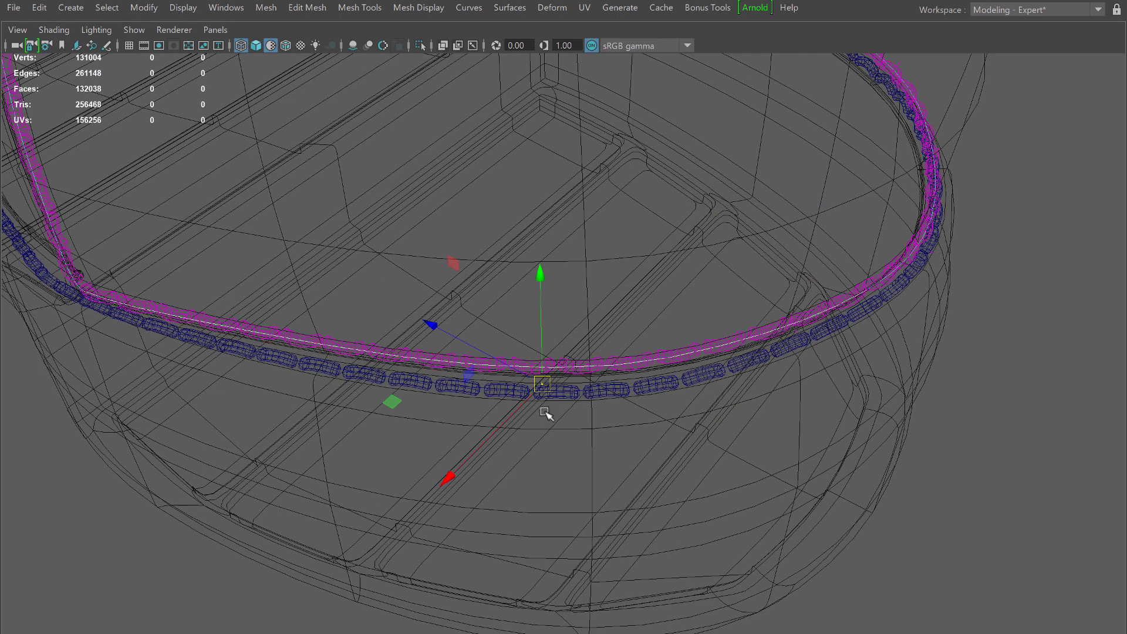
pyautogui.press('5')
pyautogui.click(605, 371)
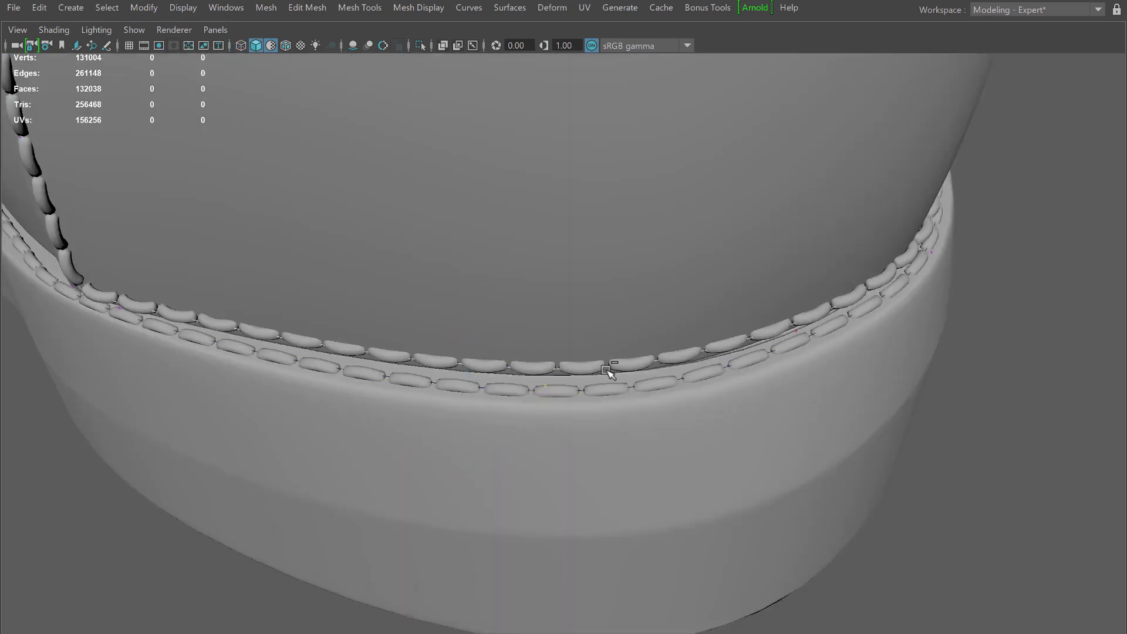
pyautogui.keyDown('ctrl'); pyautogui.moveTo(612, 371); pyautogui.dragTo(603, 371, button='middle'); pyautogui.keyUp('ctrl')
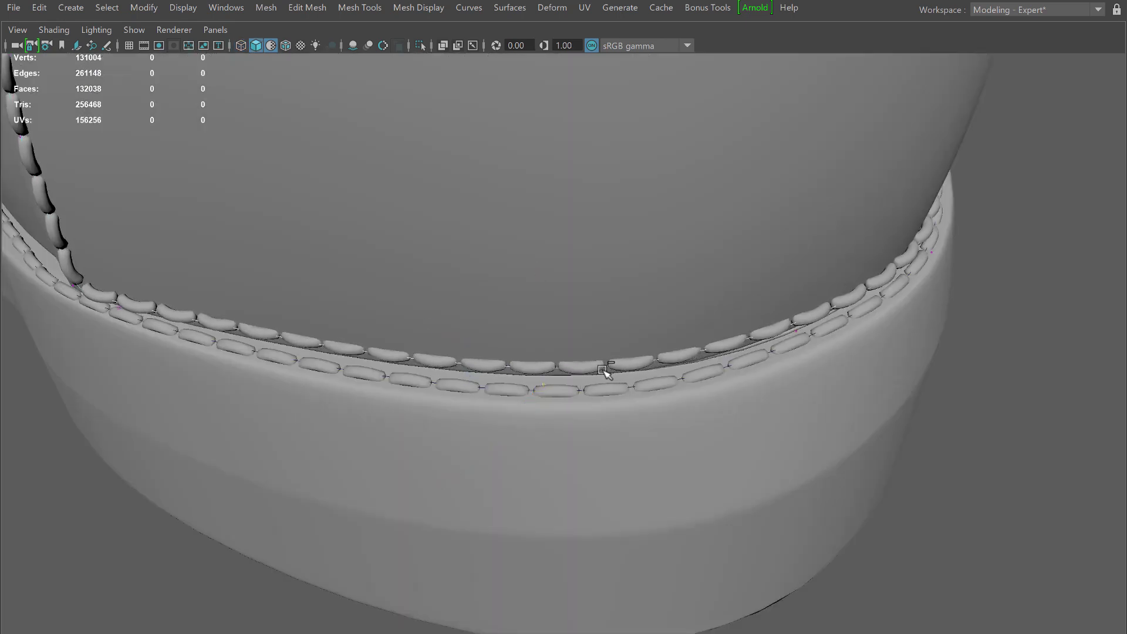
# Examine the stitching around the heel panel and the checker pattern on the boot and stitch meshes.
pyautogui.keyDown('alt'); pyautogui.moveTo(605, 371); pyautogui.dragTo(622, 340); pyautogui.keyUp('alt')
pyautogui.keyDown('alt'); pyautogui.moveTo(621, 340); pyautogui.dragTo(624, 396, button='middle'); pyautogui.keyUp('alt')
pyautogui.keyDown('alt'); pyautogui.moveTo(625, 396); pyautogui.dragTo(642, 355); pyautogui.keyUp('alt')
pyautogui.scroll(-5, 642, 357)
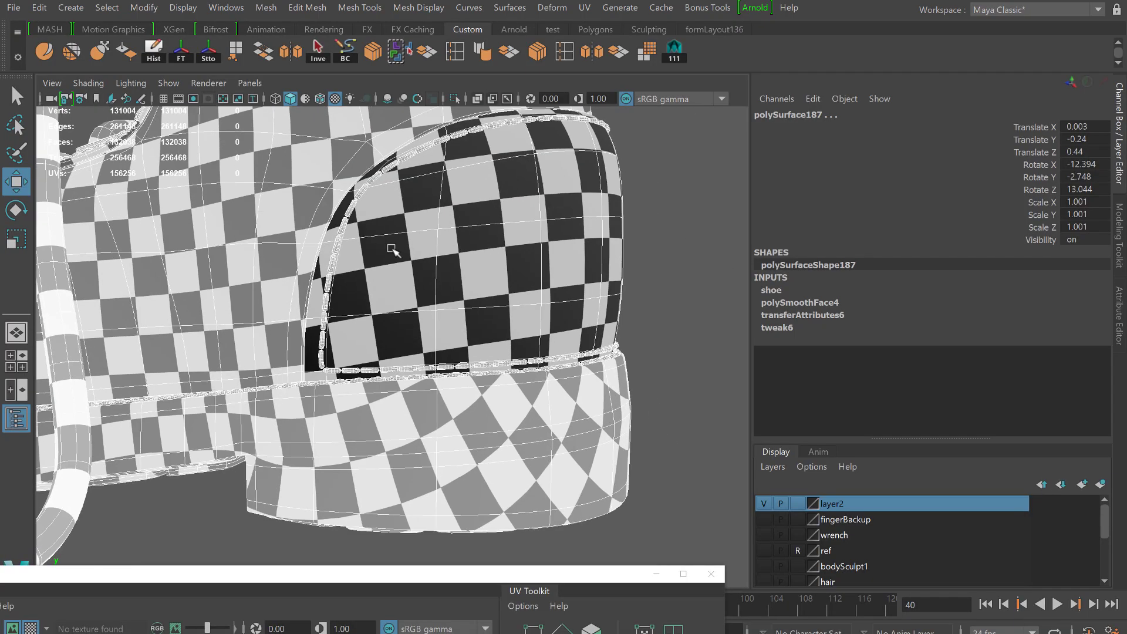
pyautogui.keyDown('alt'); pyautogui.moveTo(390, 246); pyautogui.dragTo(273, 268); pyautogui.keyUp('alt')
pyautogui.scroll(10, 265, 308)
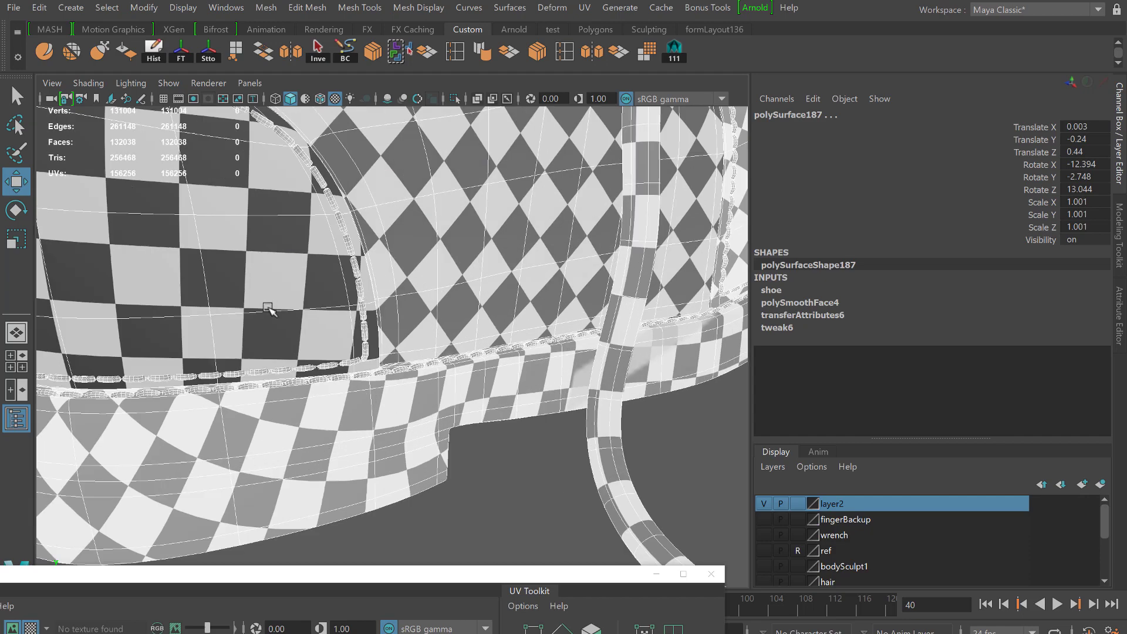
pyautogui.scroll(4, 270, 312)
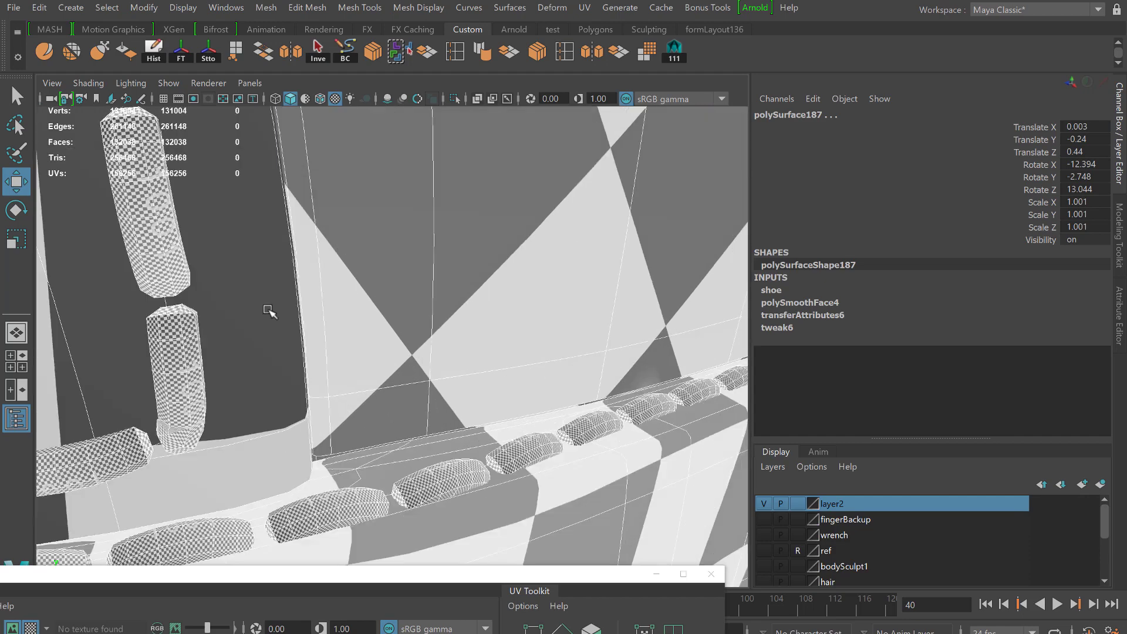
pyautogui.scroll(-12, 269, 311)
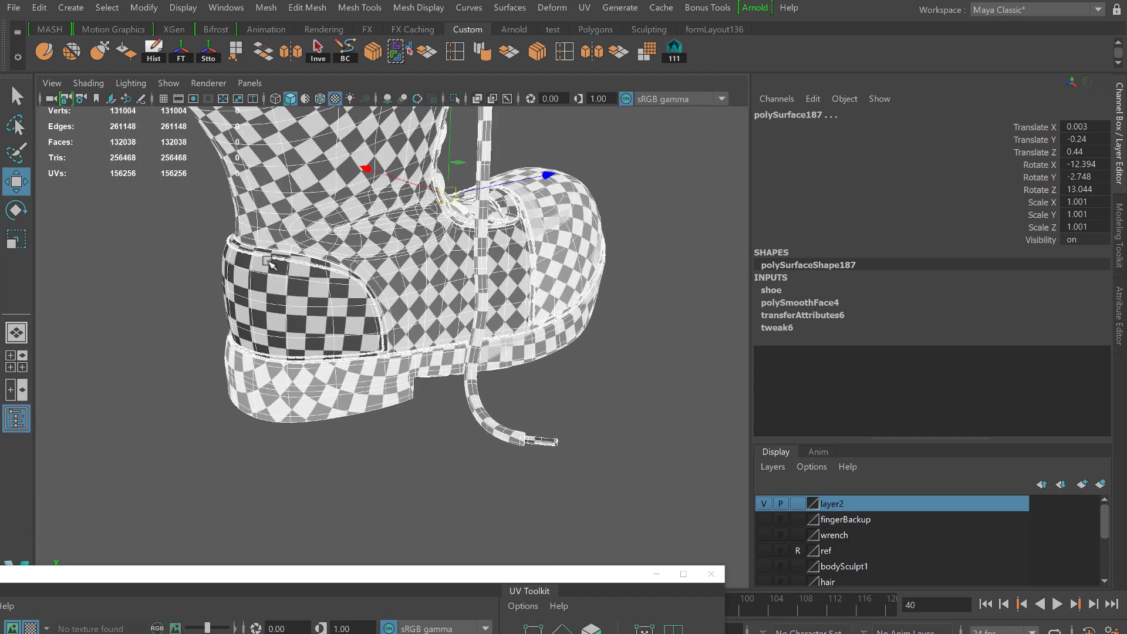
pyautogui.keyDown('alt'); pyautogui.moveTo(270, 310); pyautogui.dragTo(457, 284); pyautogui.keyUp('alt')
pyautogui.scroll(-3, 368, 253)
# Deselect the boot, close the UV editor window, and display the boot with the default material.
pyautogui.click(556, 364)
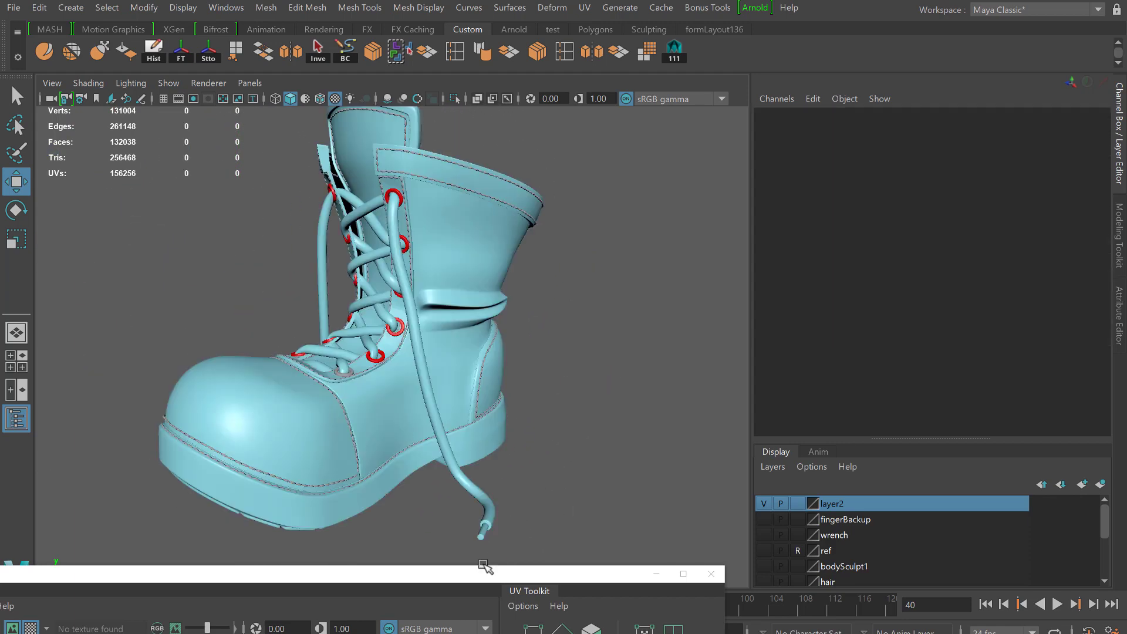
pyautogui.moveTo(607, 568); pyautogui.dragTo(648, 368)
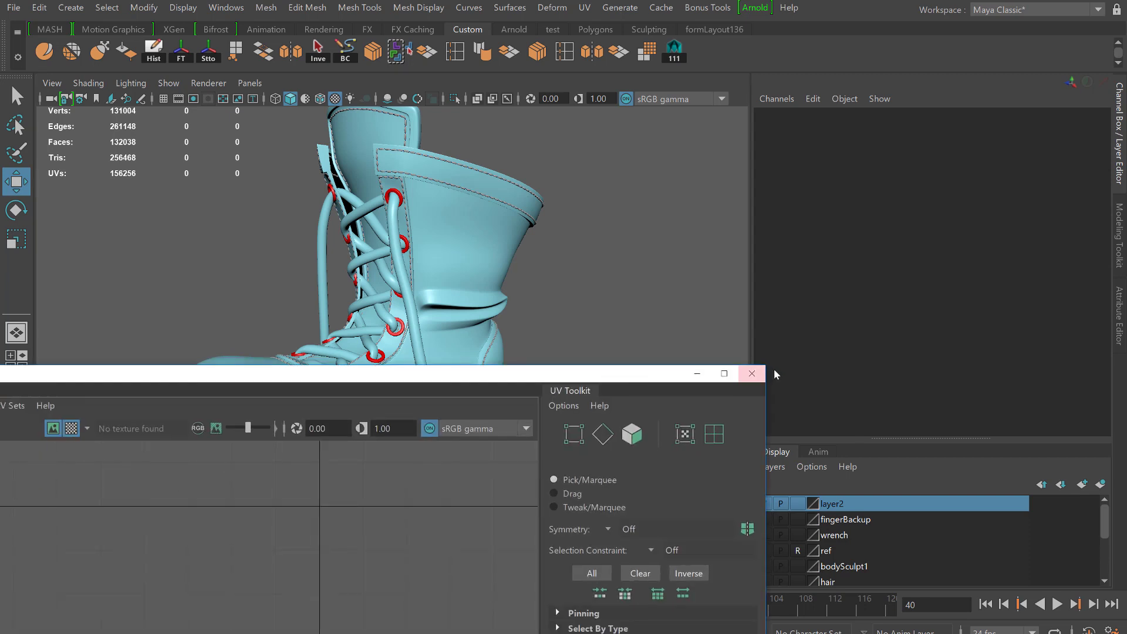
pyautogui.click(746, 379)
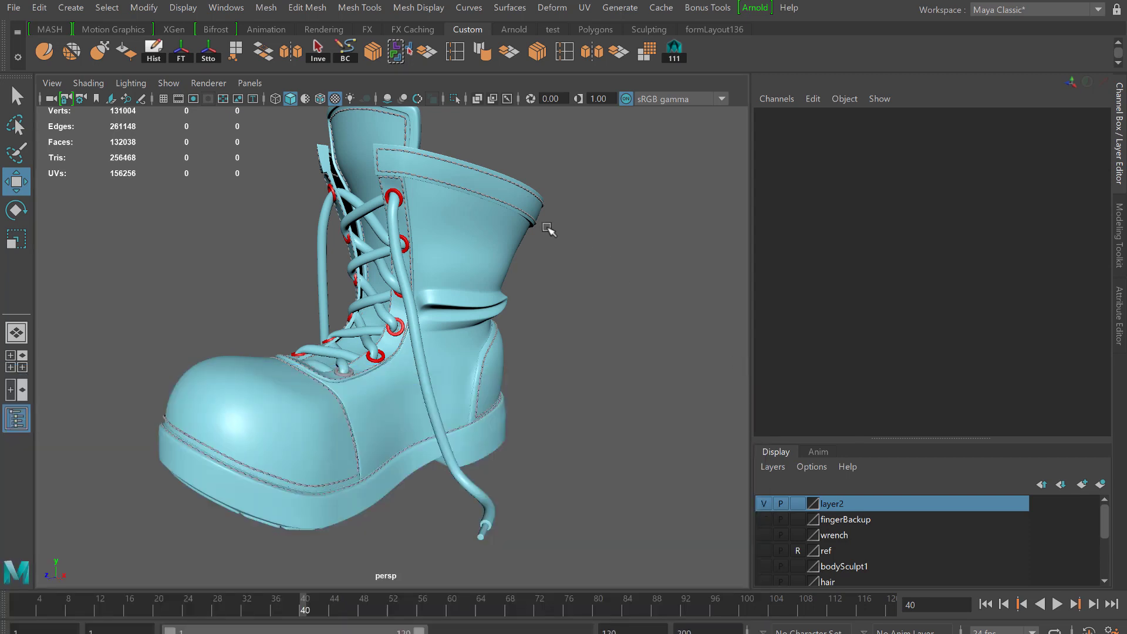
pyautogui.click(88, 83)
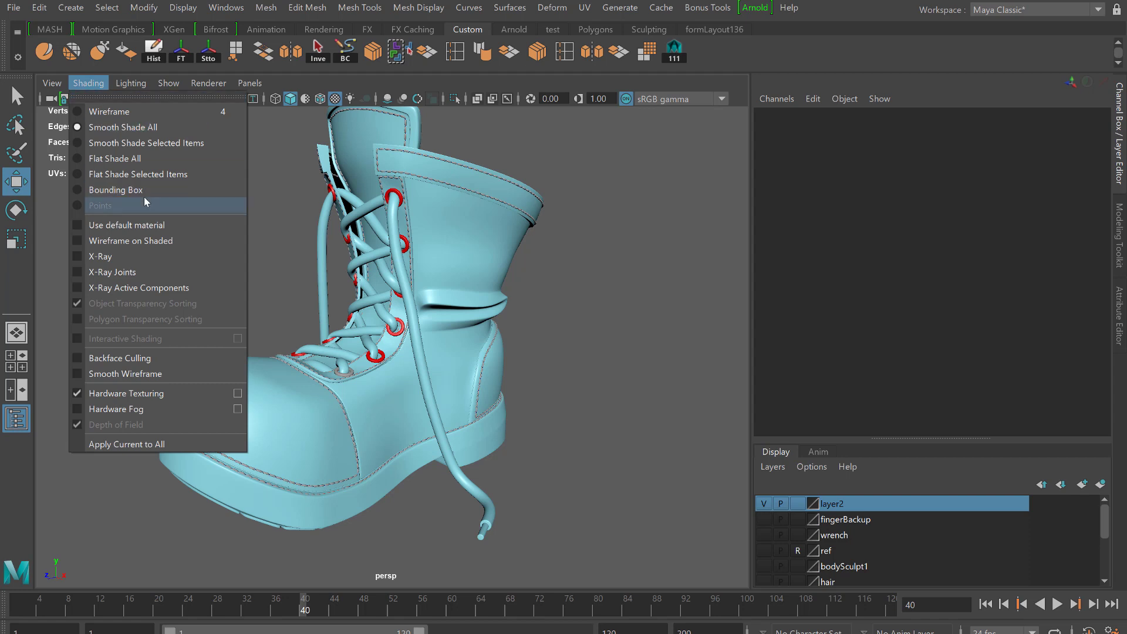
pyautogui.click(117, 225)
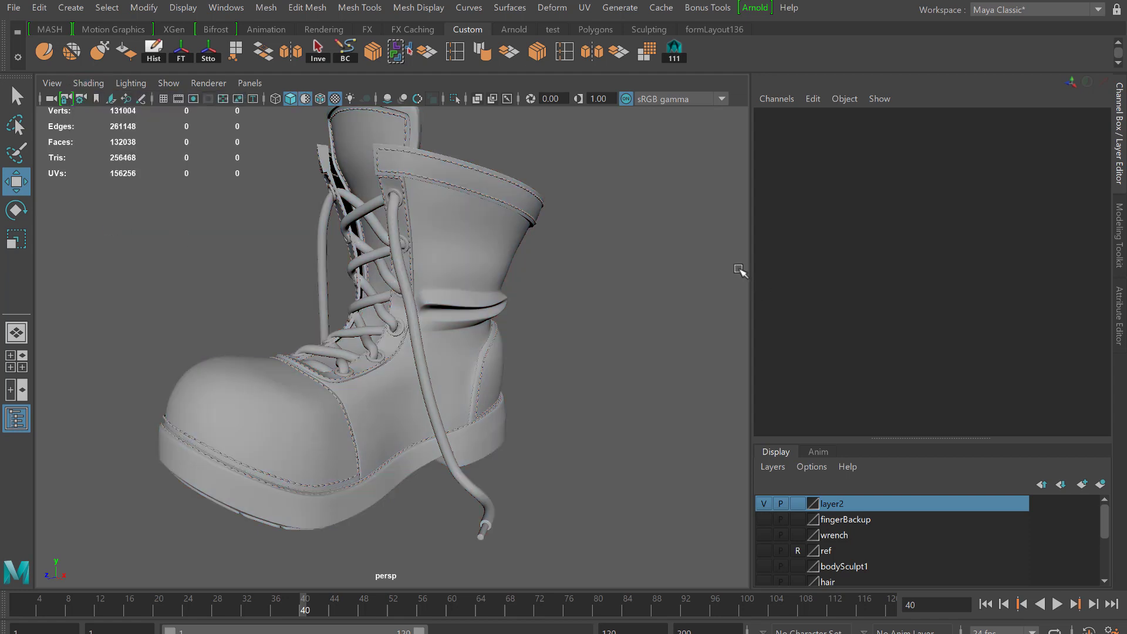
# Switch to the Modeling - Expert workspace and minimise the two floating windows covering the boot.
pyautogui.click(1027, 12)
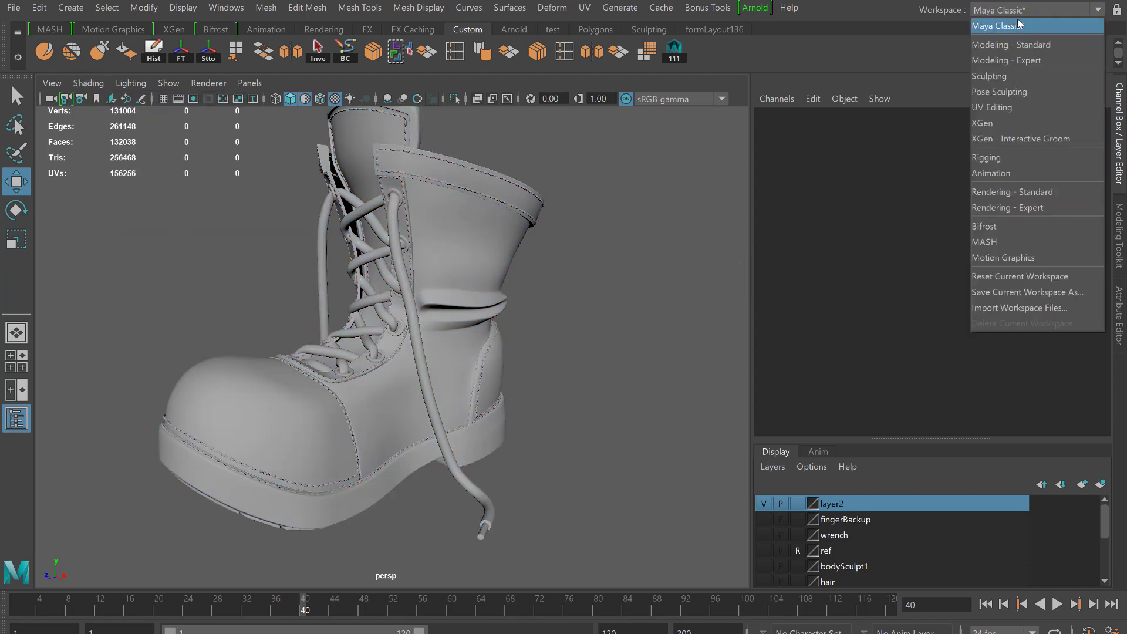
pyautogui.click(1007, 60)
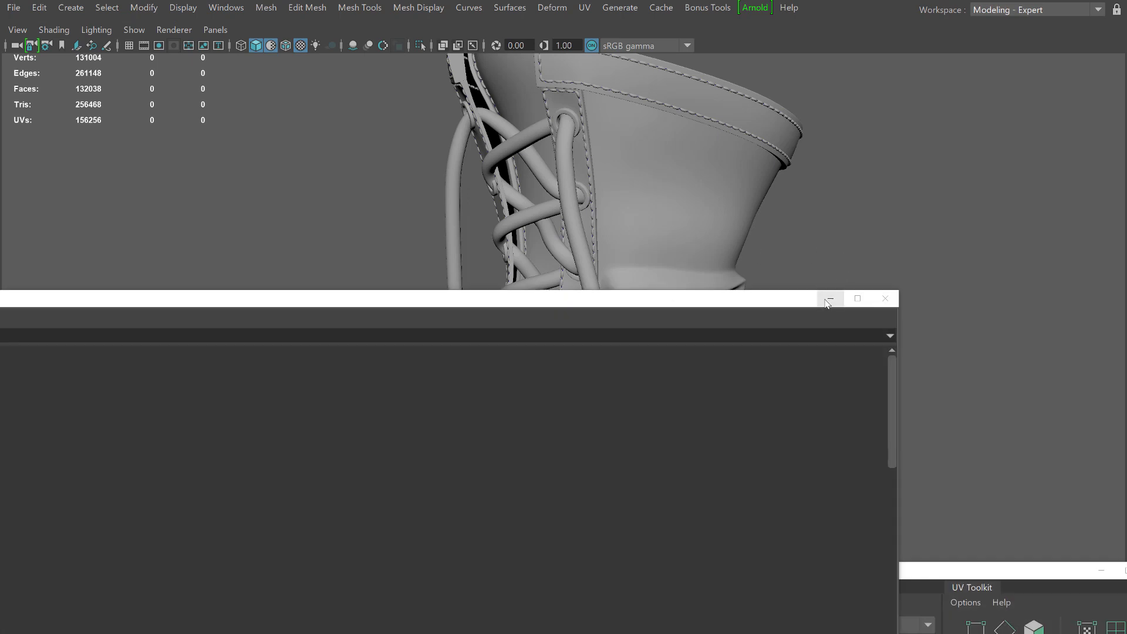
pyautogui.click(829, 300)
pyautogui.moveTo(938, 578); pyautogui.dragTo(766, 551)
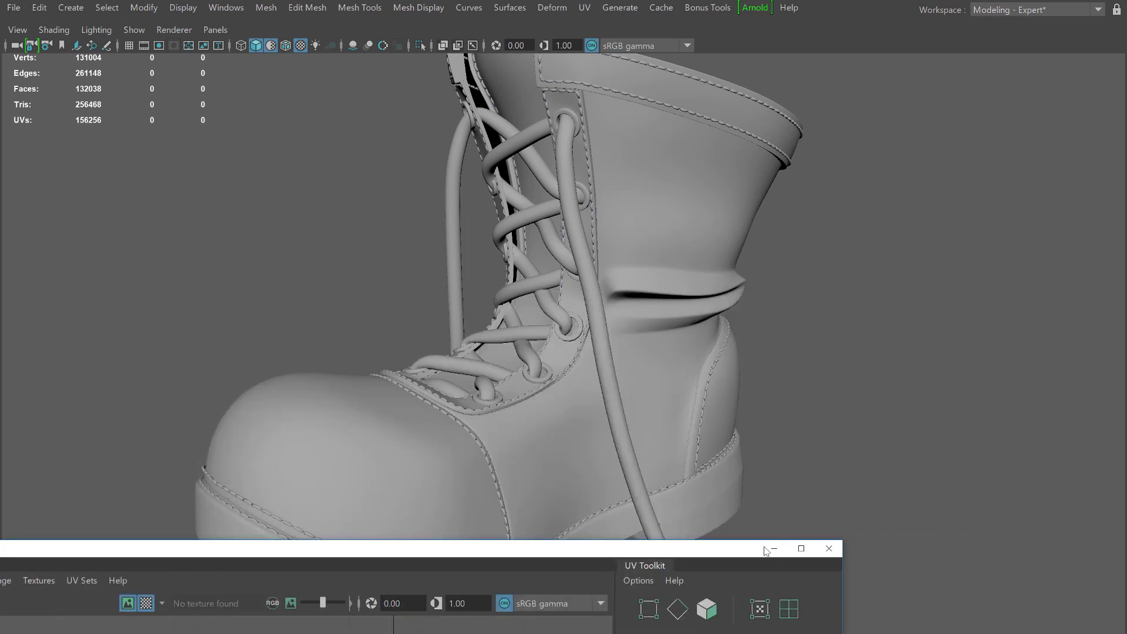
pyautogui.click(774, 550)
# Turn on screen-space ambient occlusion and review the boot's stitching from the front and the heel side.
pyautogui.keyDown('alt'); pyautogui.moveTo(742, 243); pyautogui.dragTo(742, 278); pyautogui.keyUp('alt')
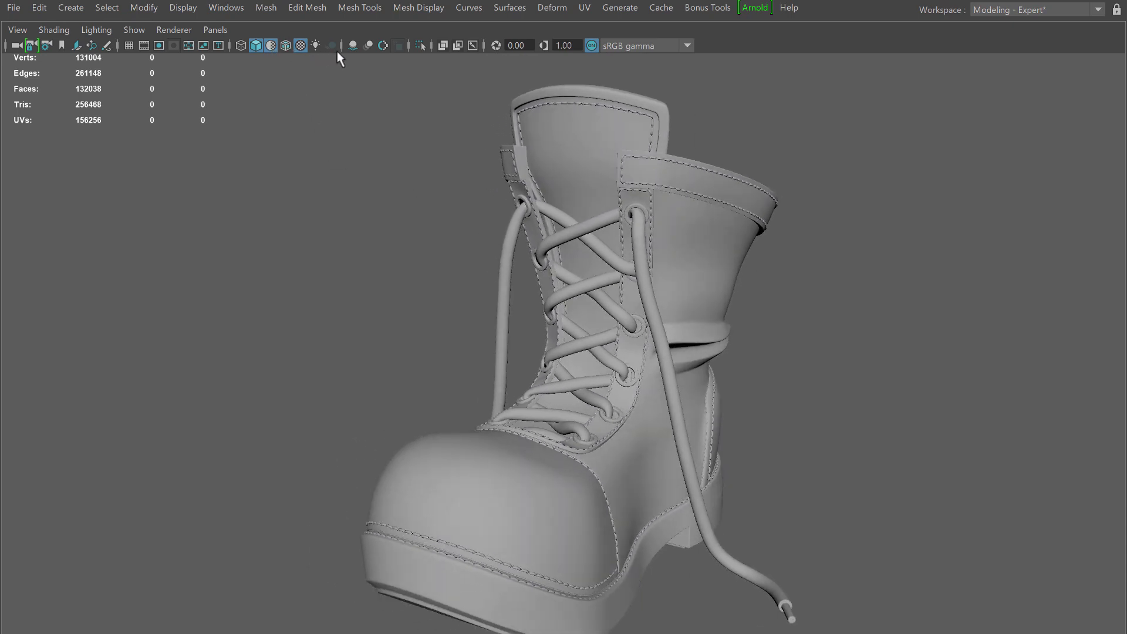
pyautogui.click(354, 45)
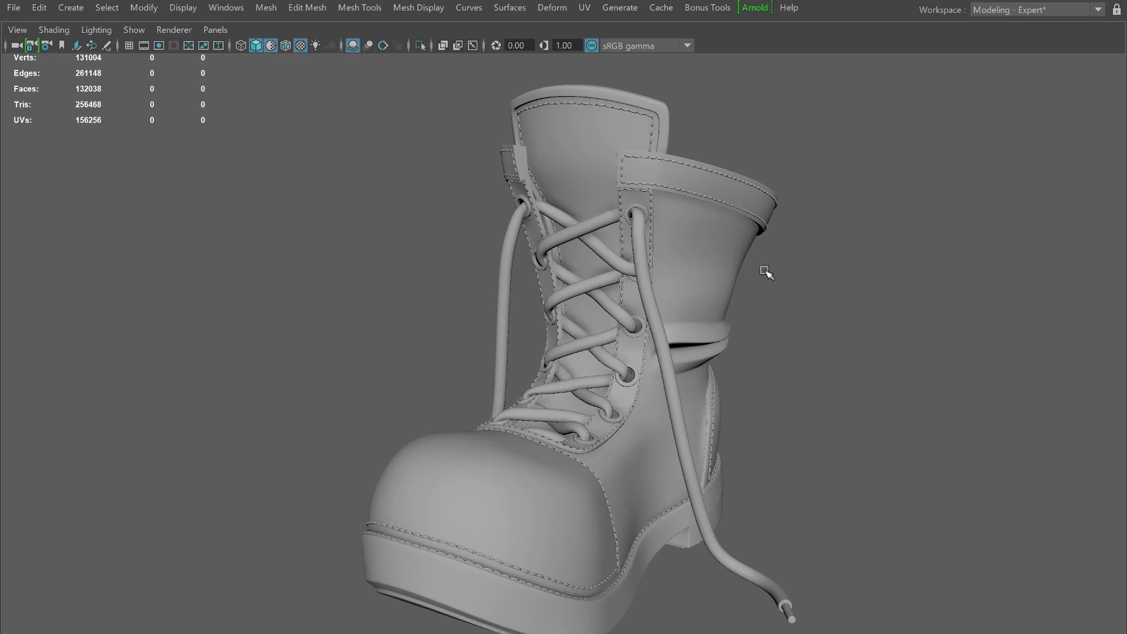
pyautogui.keyDown('alt'); pyautogui.moveTo(767, 272); pyautogui.dragTo(767, 289); pyautogui.keyUp('alt')
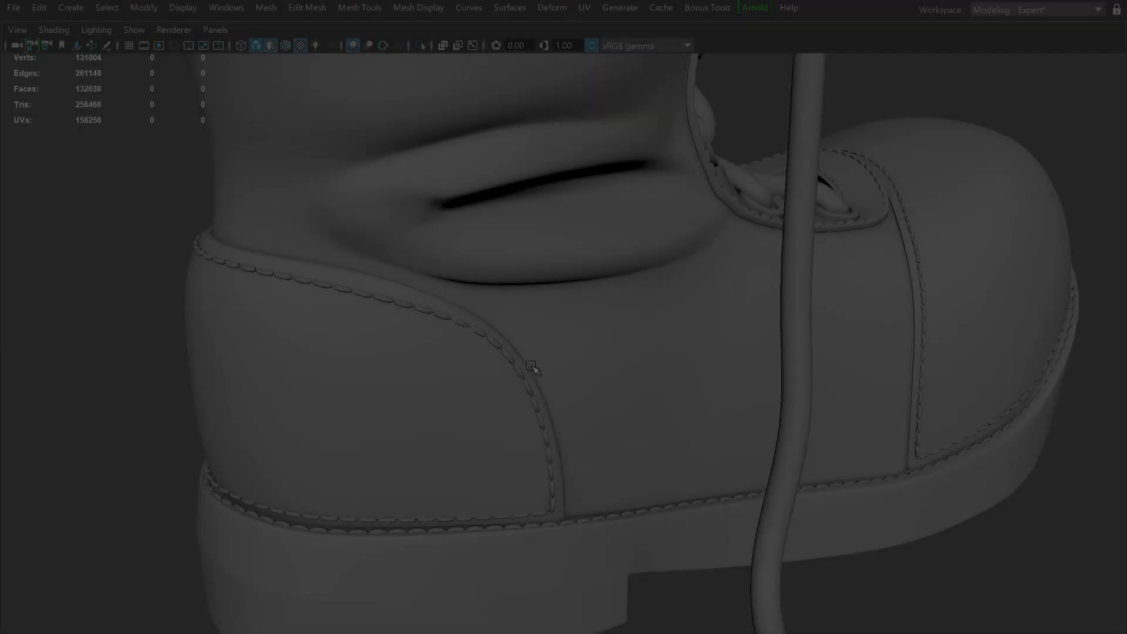
pyautogui.keyDown('alt'); pyautogui.moveTo(531, 367); pyautogui.dragTo(452, 278); pyautogui.keyUp('alt')
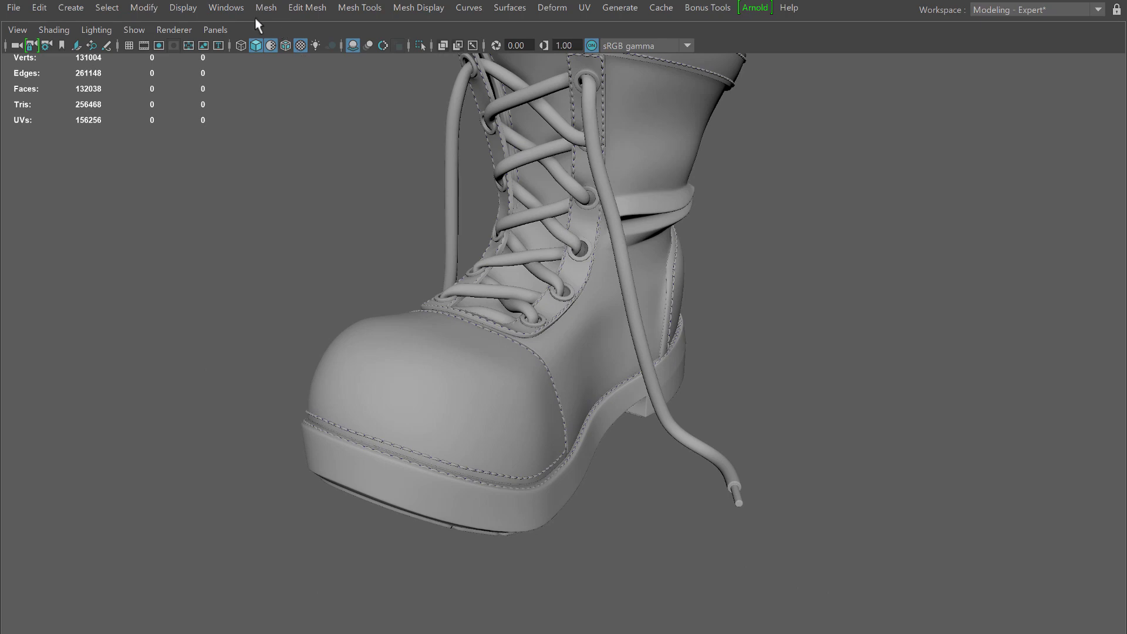
# Enable Wireframe on Shaded and examine the mesh of the toe cap, sole stitching, laces and whole boot.
pyautogui.click(58, 28)
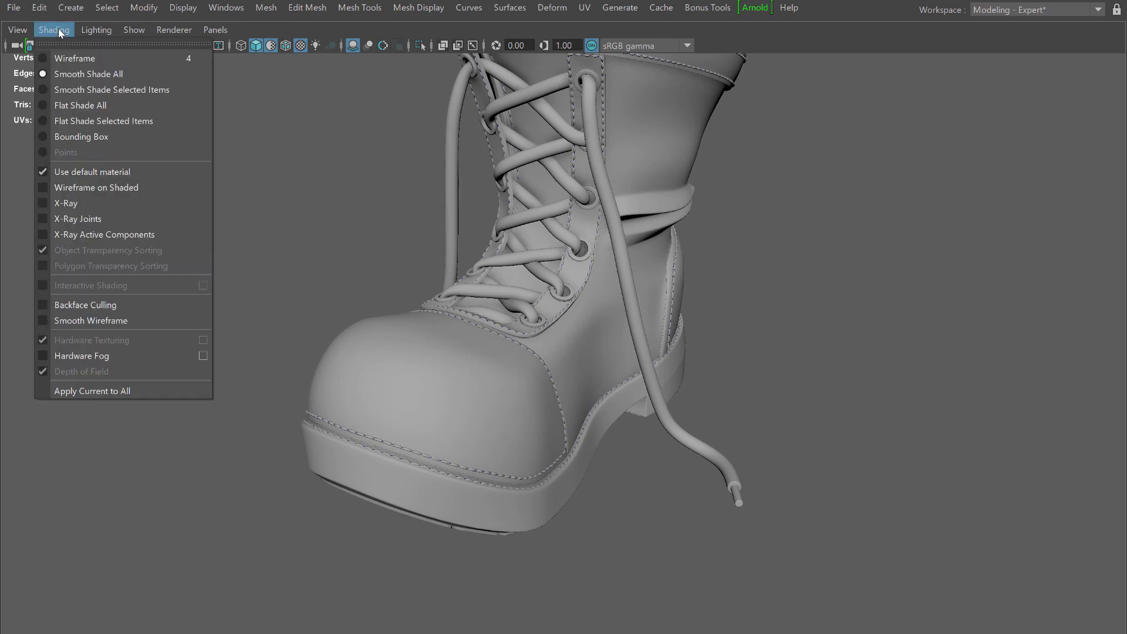
pyautogui.click(62, 187)
pyautogui.keyDown('alt'); pyautogui.moveTo(528, 297); pyautogui.dragTo(466, 335, button='right'); pyautogui.keyUp('alt')
pyautogui.keyDown('alt'); pyautogui.moveTo(466, 335); pyautogui.dragTo(521, 229, button='middle'); pyautogui.keyUp('alt')
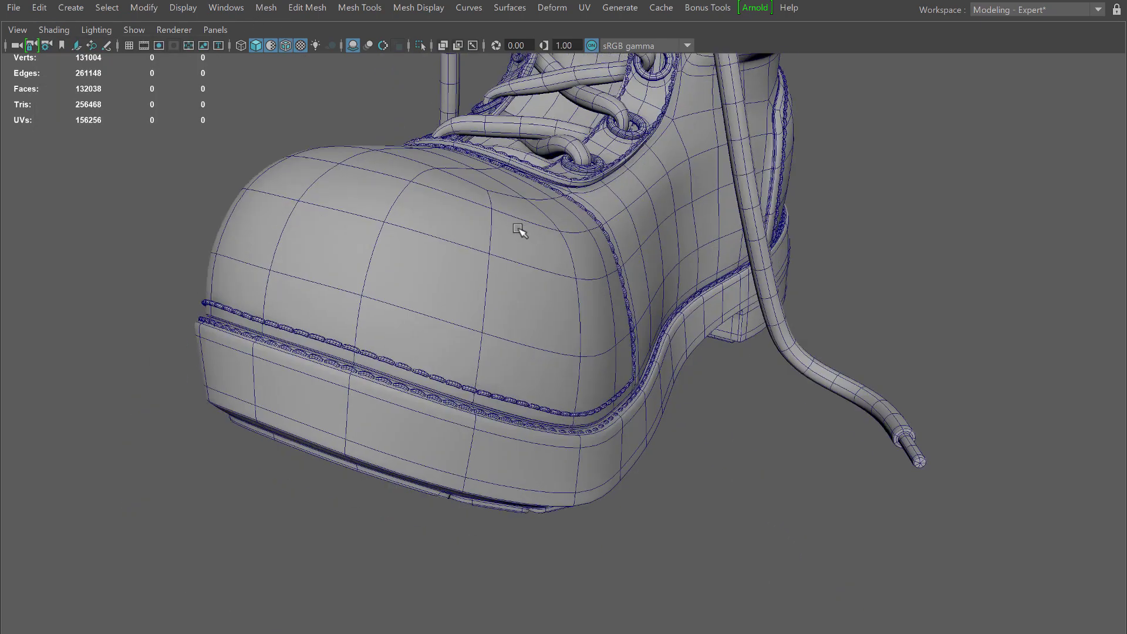
pyautogui.keyDown('alt'); pyautogui.moveTo(521, 229); pyautogui.dragTo(551, 222, button='right'); pyautogui.keyUp('alt')
pyautogui.keyDown('alt'); pyautogui.moveTo(551, 221); pyautogui.dragTo(327, 243); pyautogui.keyUp('alt')
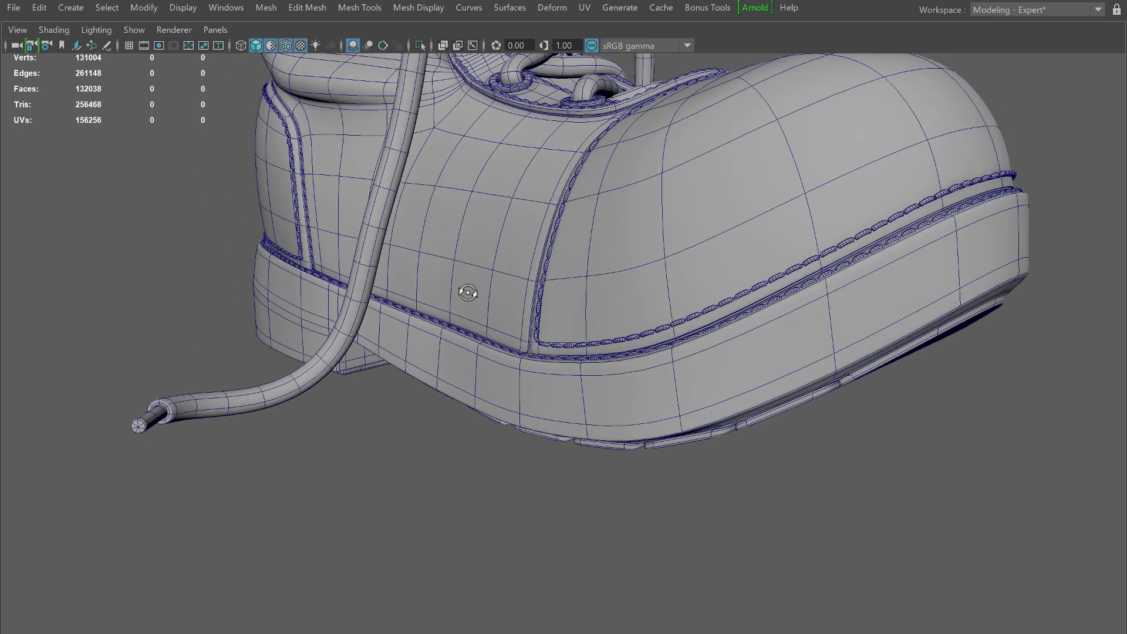
pyautogui.moveTo(468, 293)
pyautogui.keyDown('alt'); pyautogui.mouseDown()
pyautogui.moveTo(441, 259)
pyautogui.moveTo(517, 241)
pyautogui.moveTo(478, 267)
pyautogui.moveTo(481, 284)
pyautogui.mouseUp(); pyautogui.keyUp('alt')
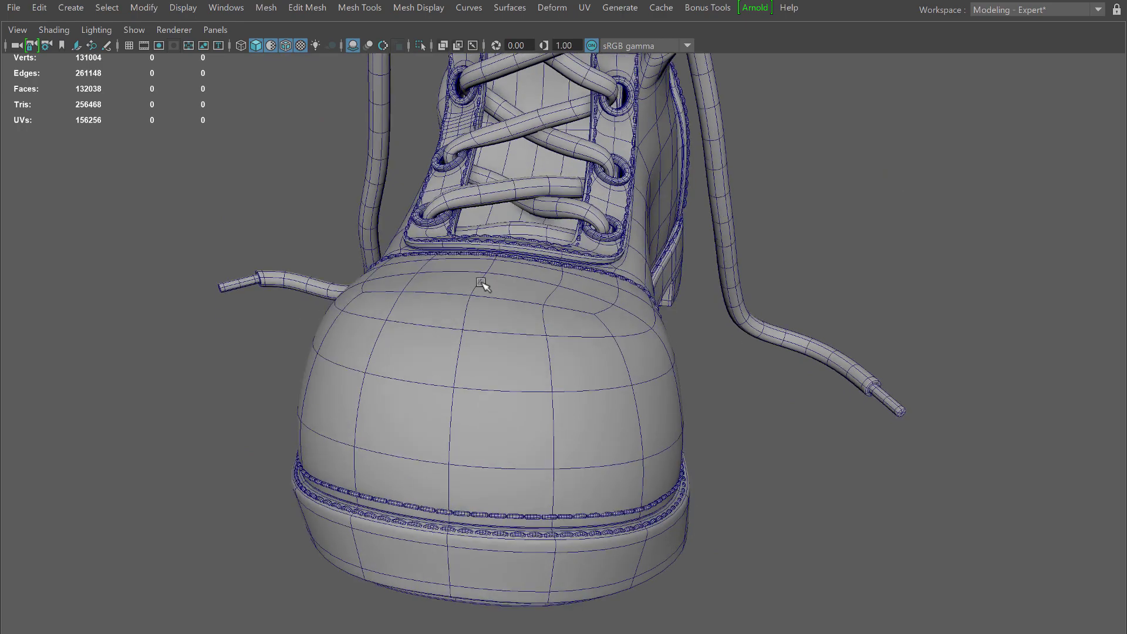
pyautogui.keyDown('alt'); pyautogui.moveTo(481, 284); pyautogui.dragTo(442, 253, button='right'); pyautogui.keyUp('alt')
pyautogui.keyDown('alt'); pyautogui.moveTo(499, 199); pyautogui.dragTo(509, 275, button='middle'); pyautogui.keyUp('alt')
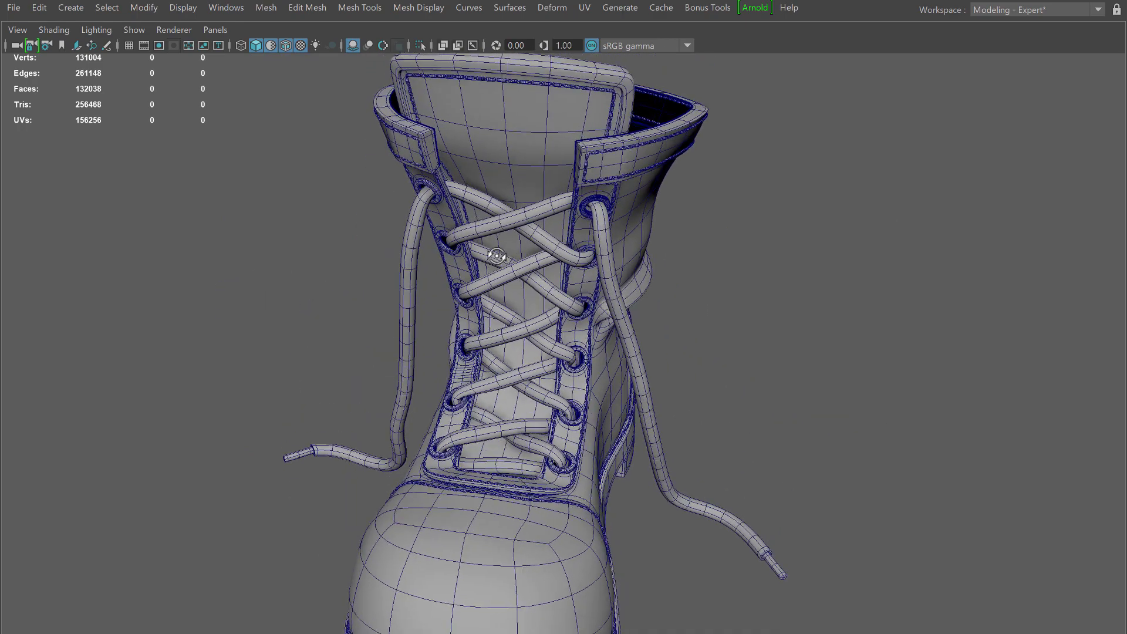
pyautogui.keyDown('alt'); pyautogui.moveTo(496, 256); pyautogui.dragTo(820, 276); pyautogui.keyUp('alt')
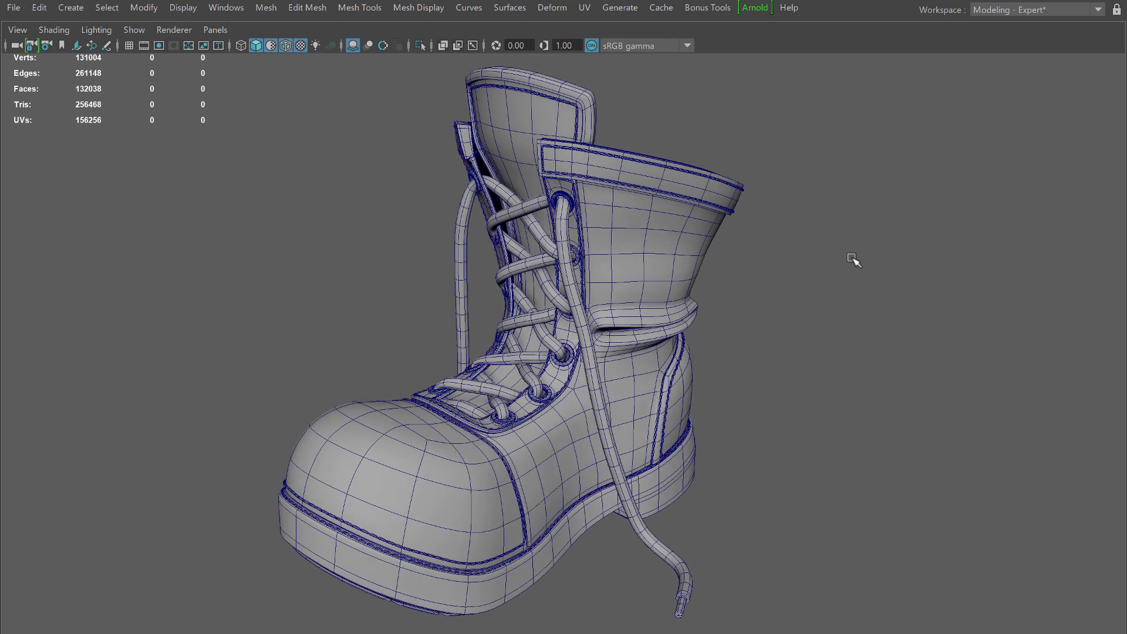